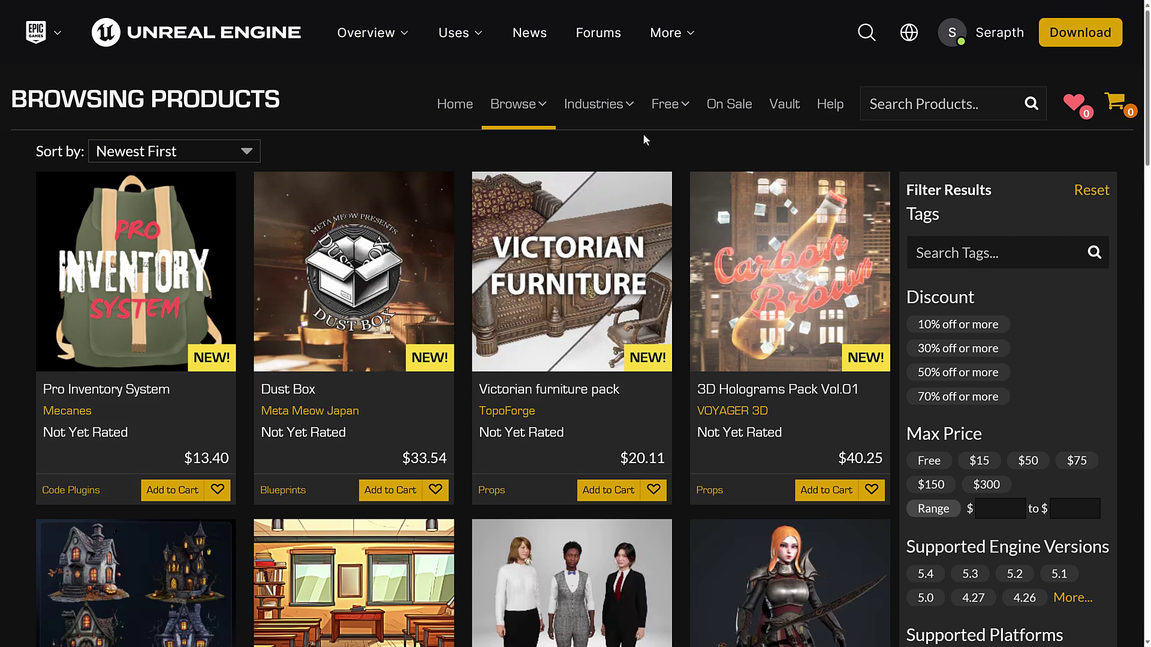
Show the marketplace's Free For The Month products and look through the listed assets.
mouse_move(697, 103)
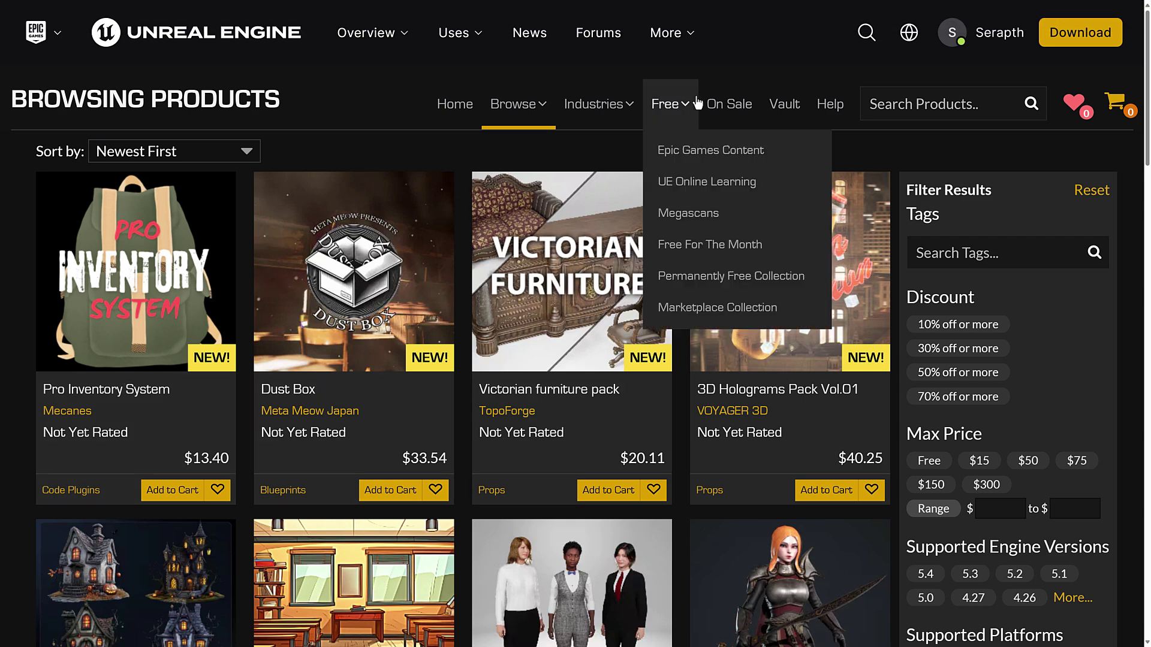
click(699, 257)
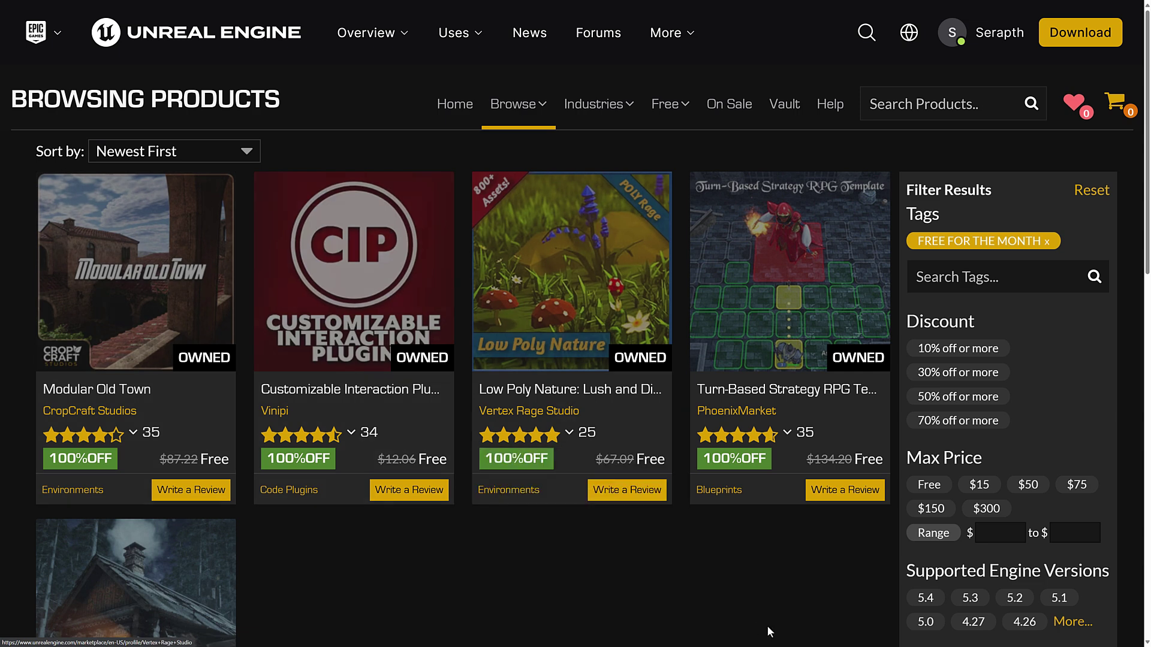
scroll(776, 599, down, 2)
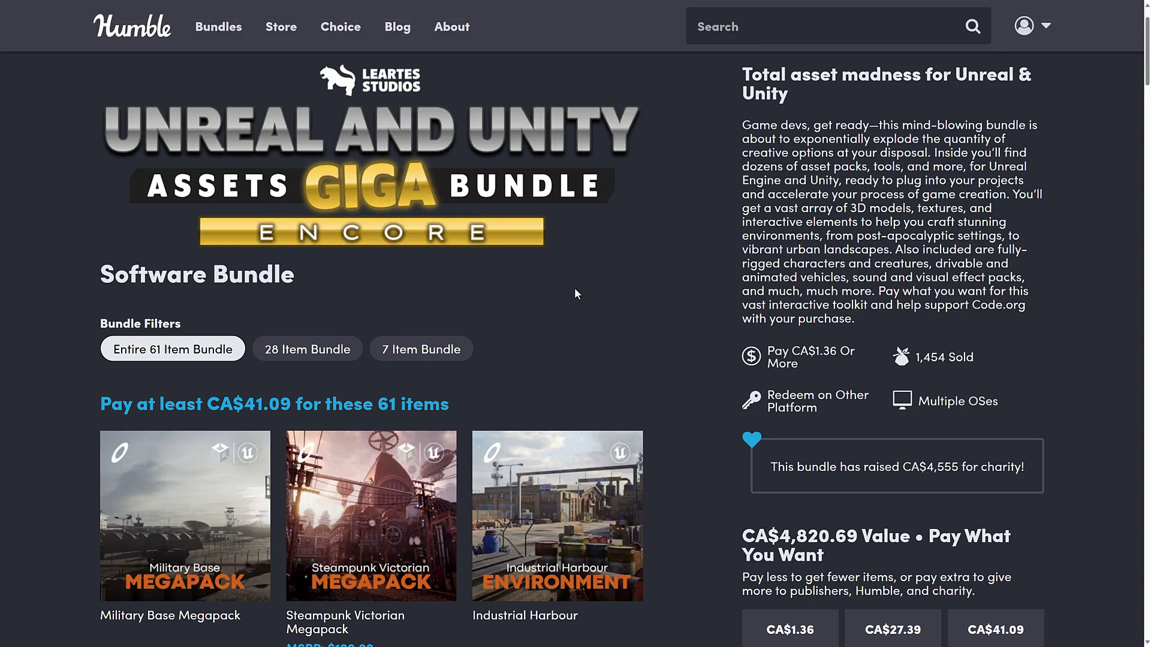
Switch to Humble Bundle and browse the Leartes Unreal and Unity Assets Giga Bundle Encore items and the software bundles listing.
scroll(636, 304, down, 12)
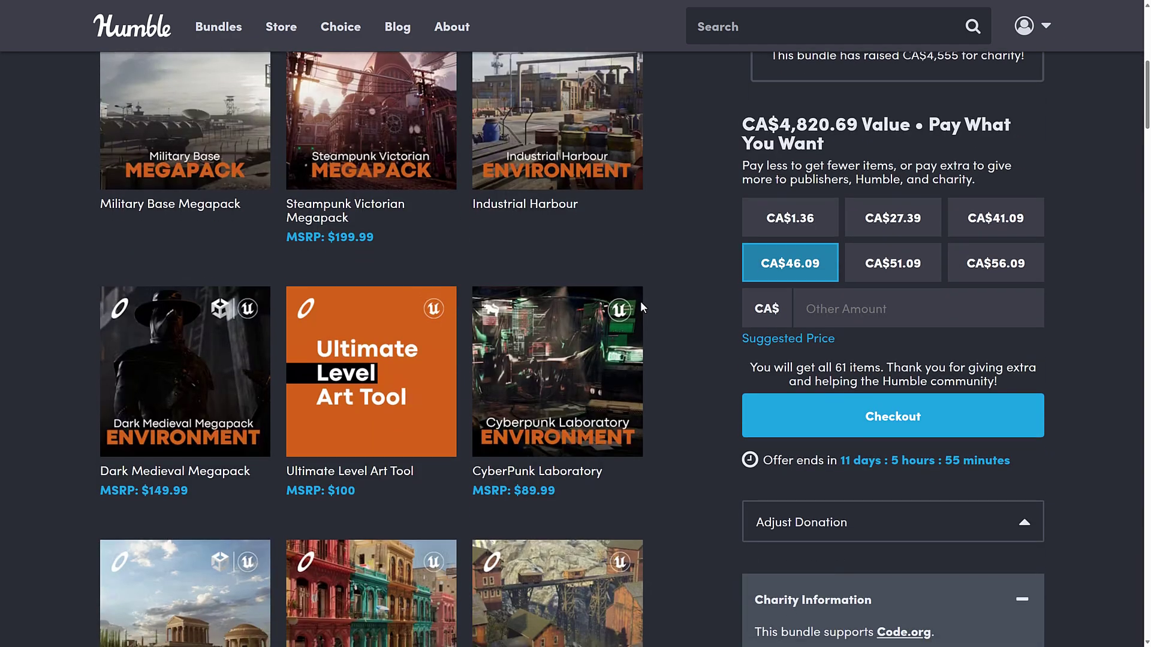
scroll(640, 309, down, 5)
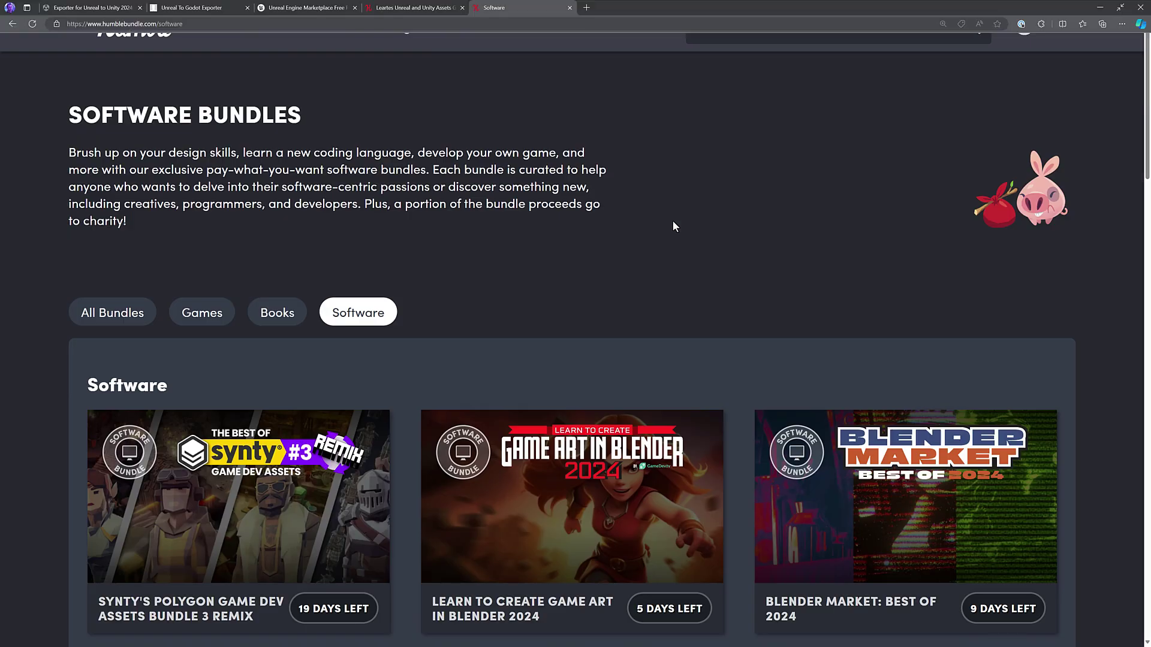
scroll(605, 284, down, 4)
scroll(608, 278, down, 1)
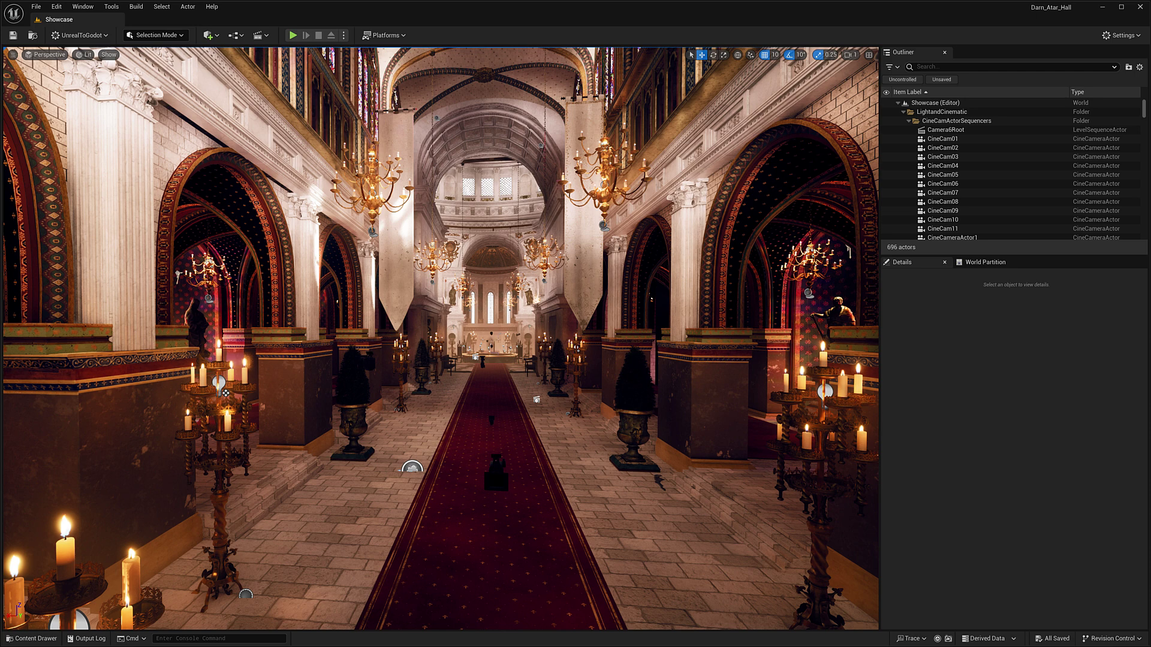
In Unreal Engine, review the UnrealToGodot export settings with Shaders kept on VisualShaders, and close the dialog without exporting.
mouse_move(484, 348)
right_down()
mouse_move(513, 352)
mouse_move(394, 356)
mouse_move(492, 353)
mouse_move(467, 339)
mouse_move(480, 339)
right_up()
key(w)
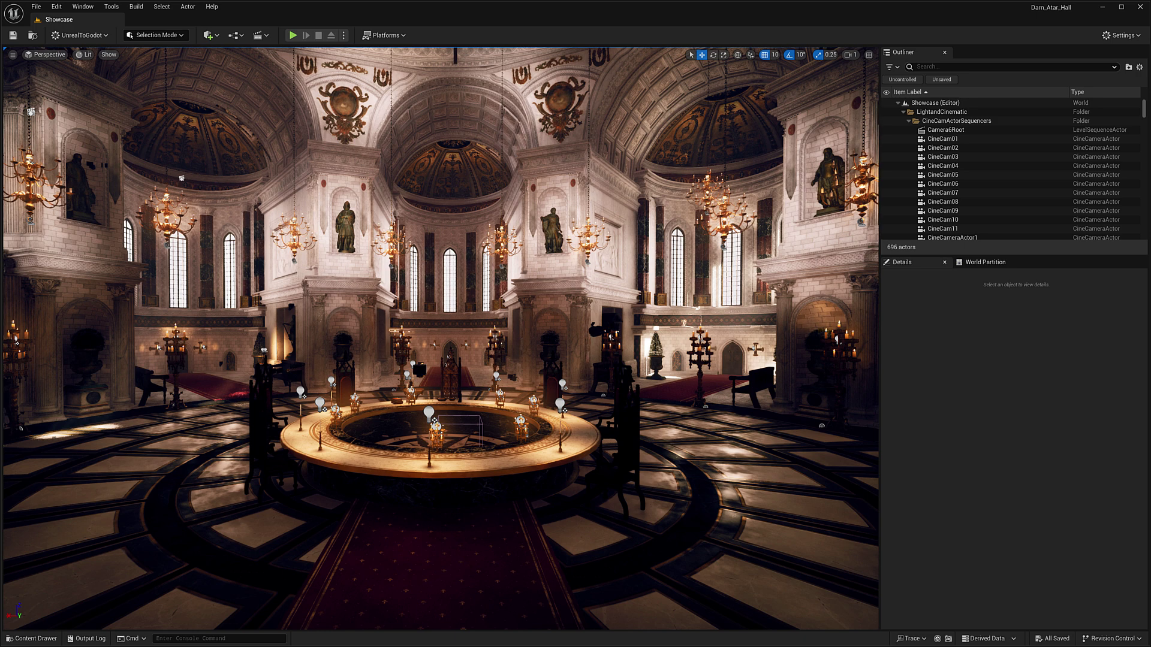
click(84, 35)
click(99, 87)
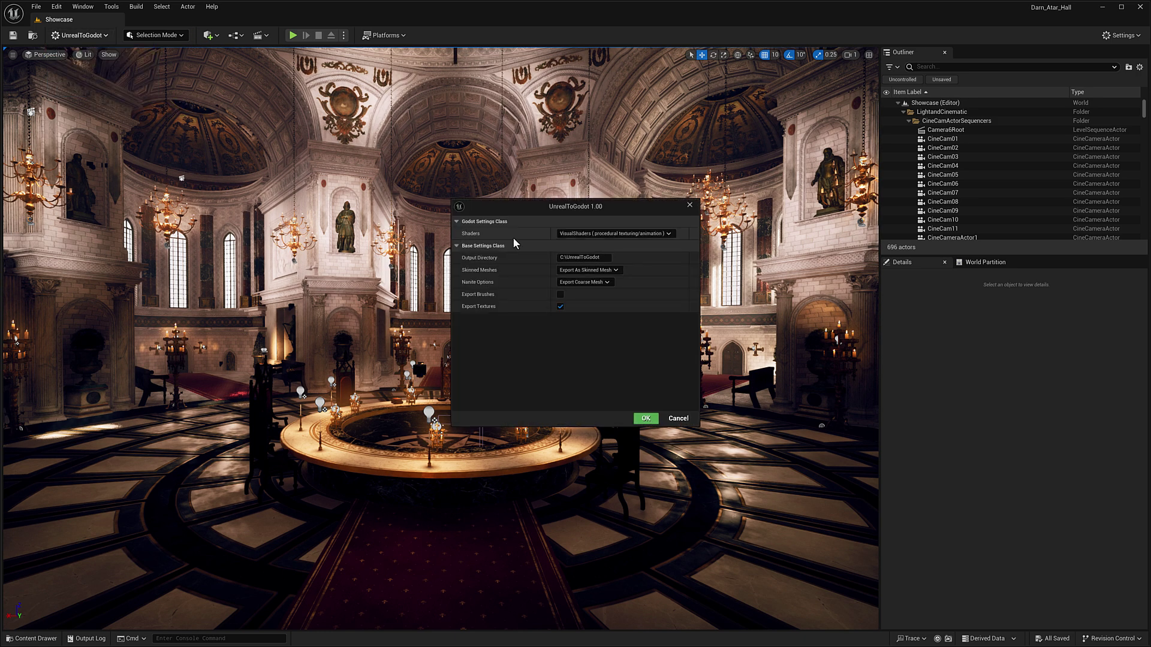
click(614, 233)
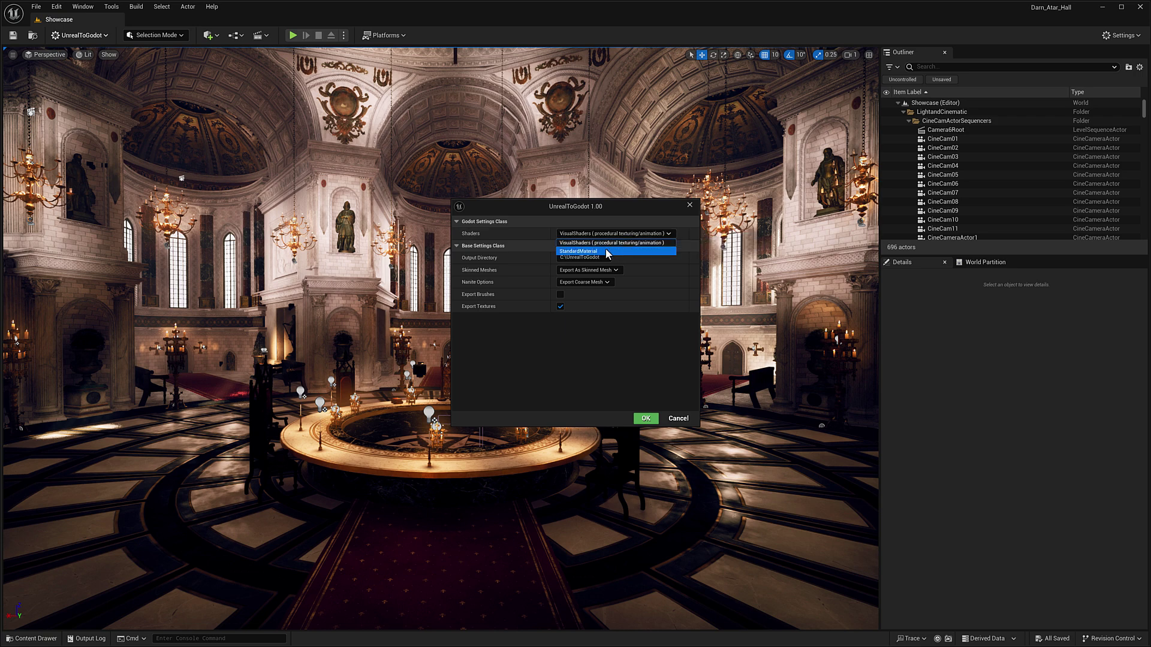
click(612, 243)
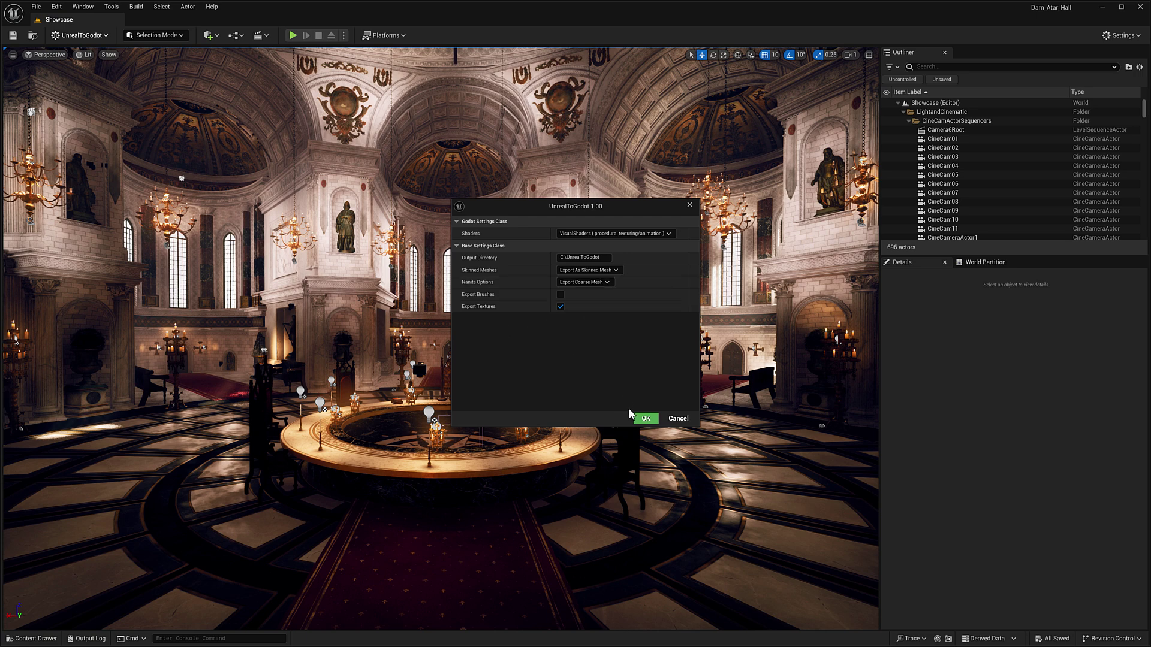
click(679, 418)
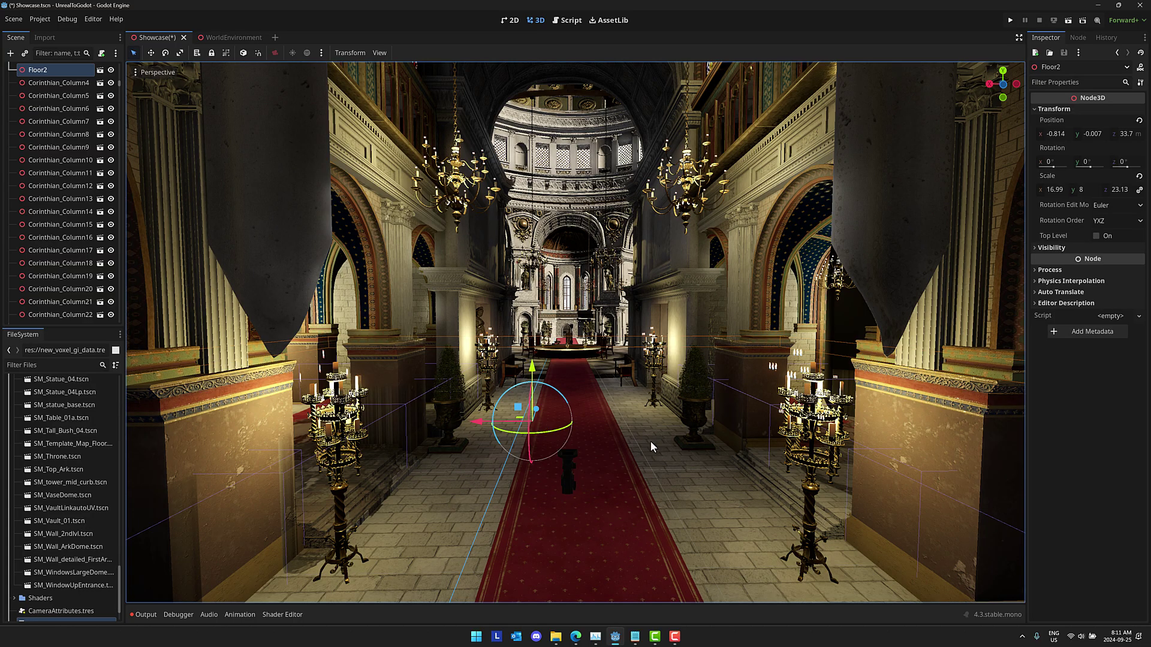
In Godot, hide the VoxelGI node and show it again to compare the lighting in the cathedral's round hall.
key(w)
right_drag(650, 441, 1019, 443)
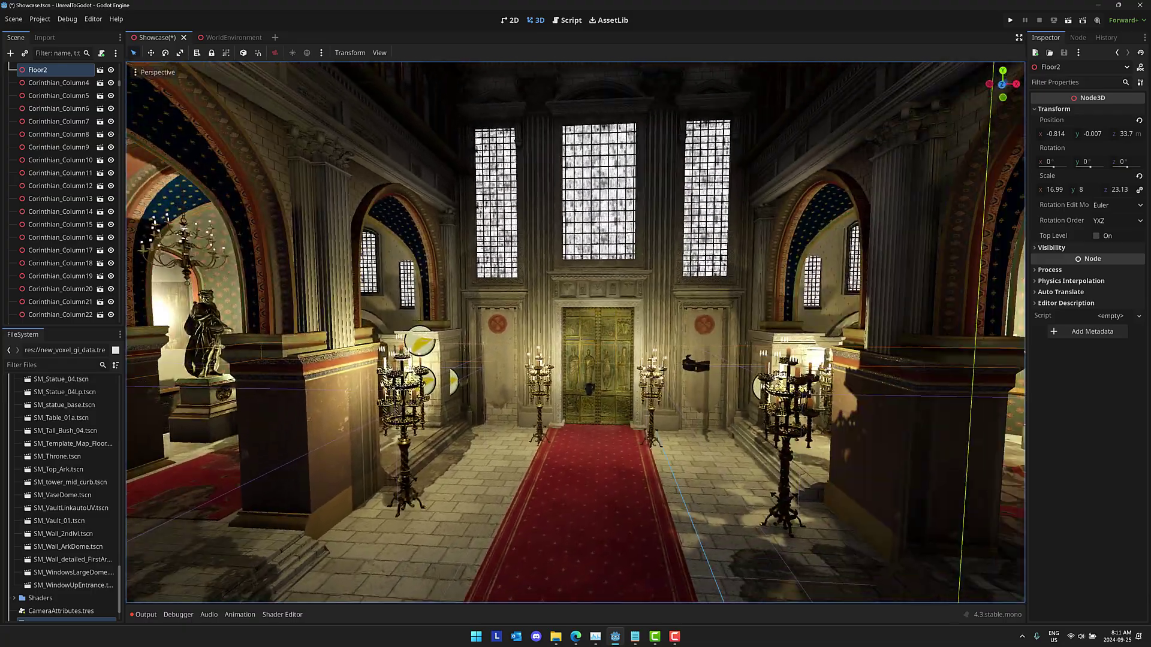
key(w)
right_drag(677, 443, 678, 442)
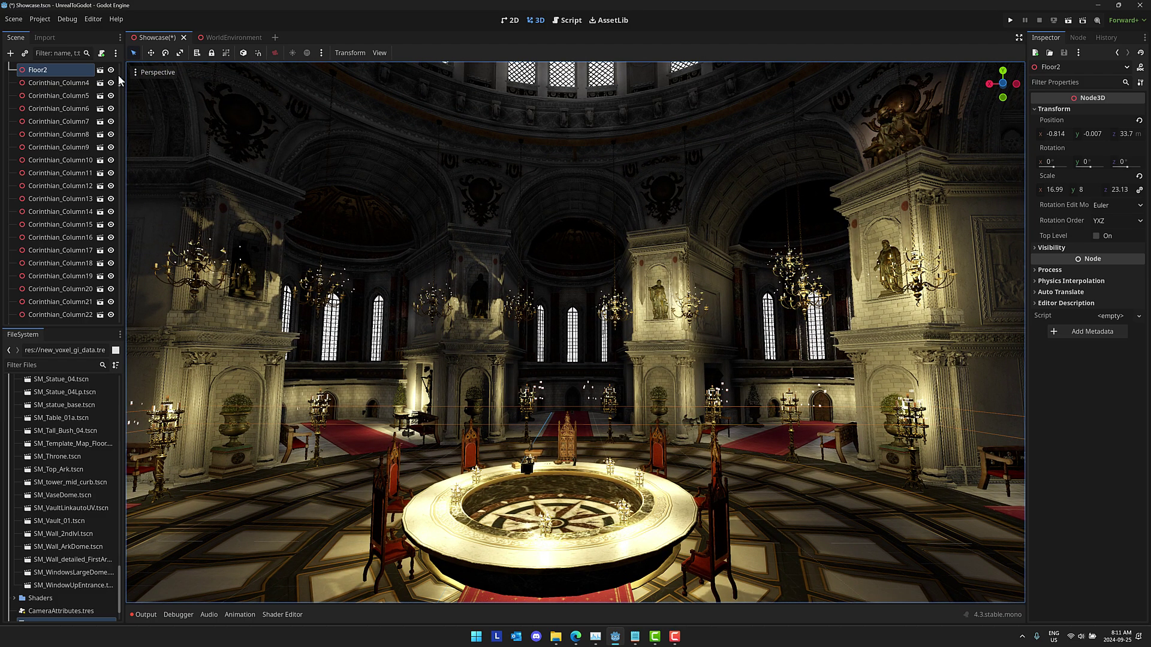
drag(119, 81, 120, 323)
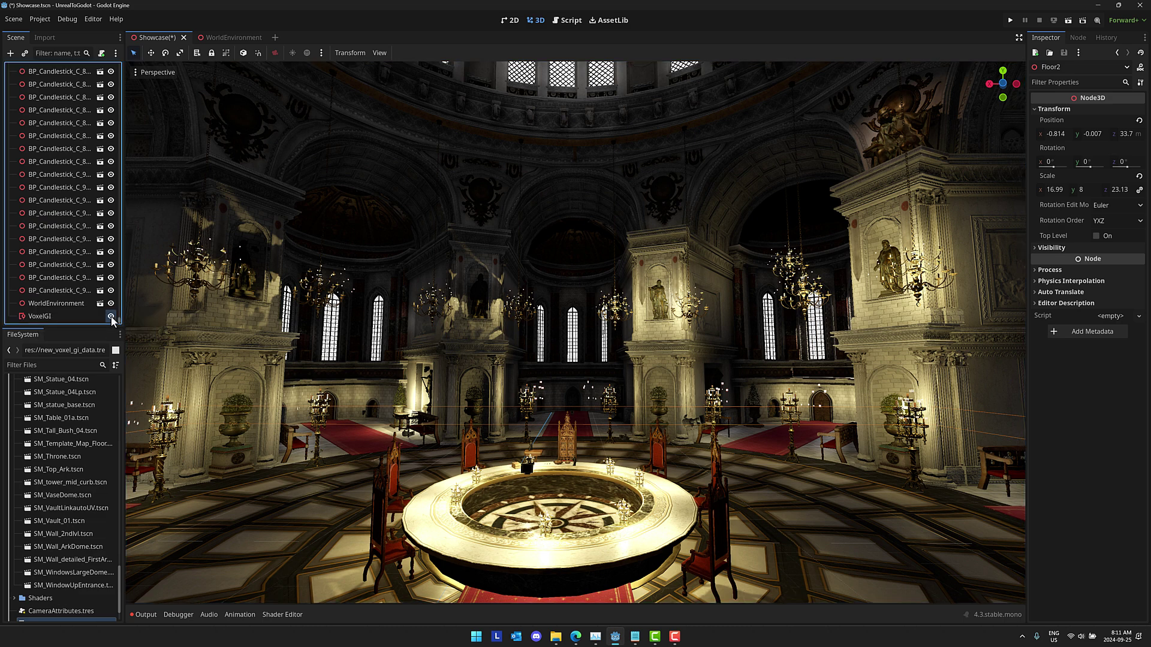
click(111, 317)
right_drag(593, 343, 528, 379)
right_drag(108, 378, 129, 379)
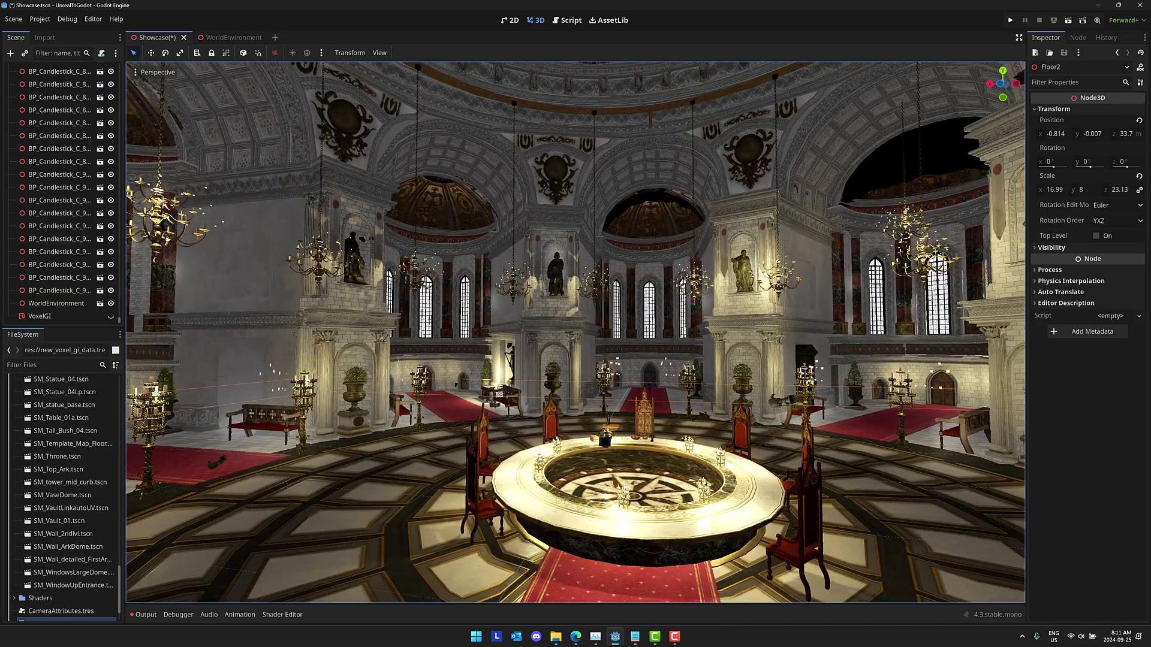
click(107, 317)
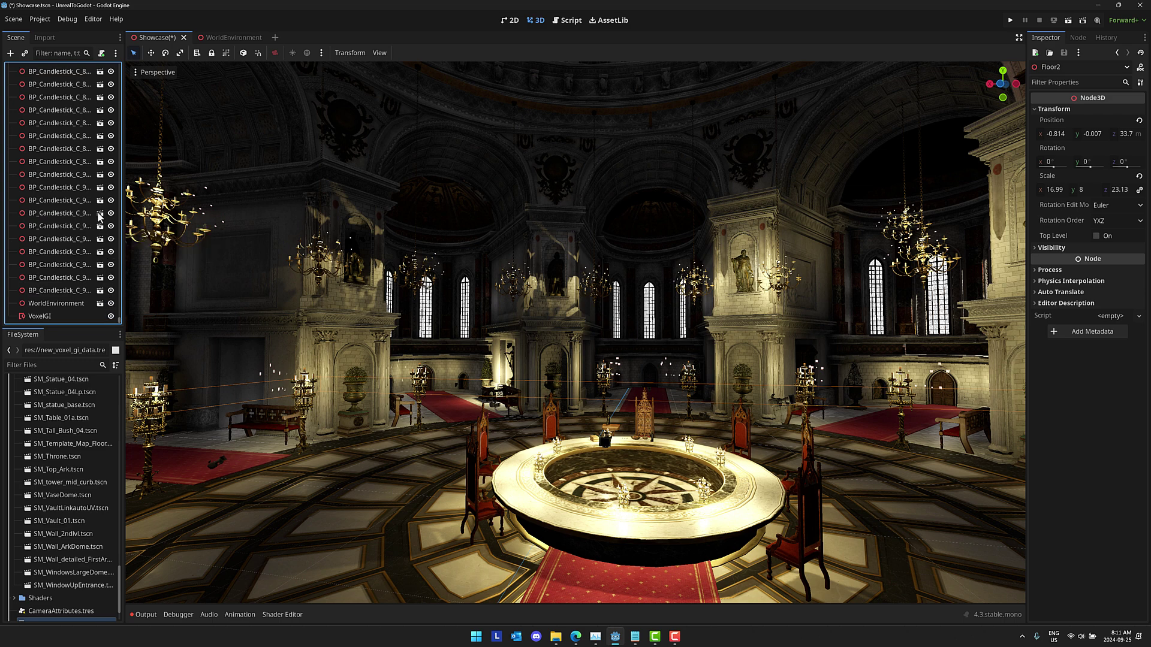
Filter the scene tree by node type Omni.
click(115, 53)
click(126, 80)
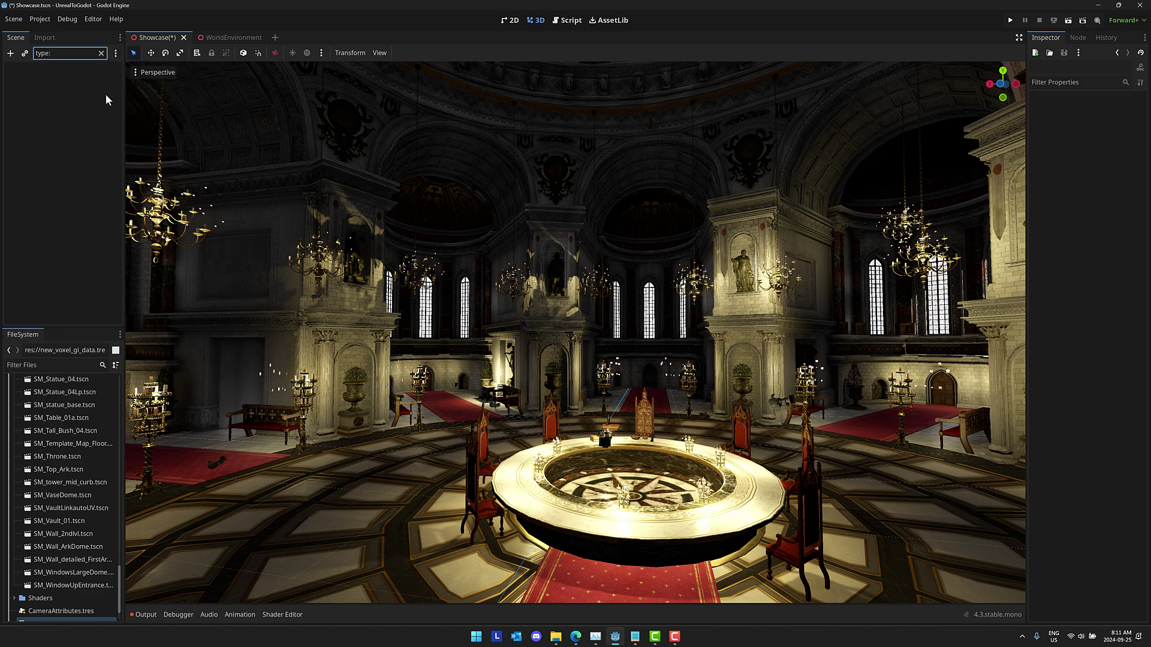
text(Omni)
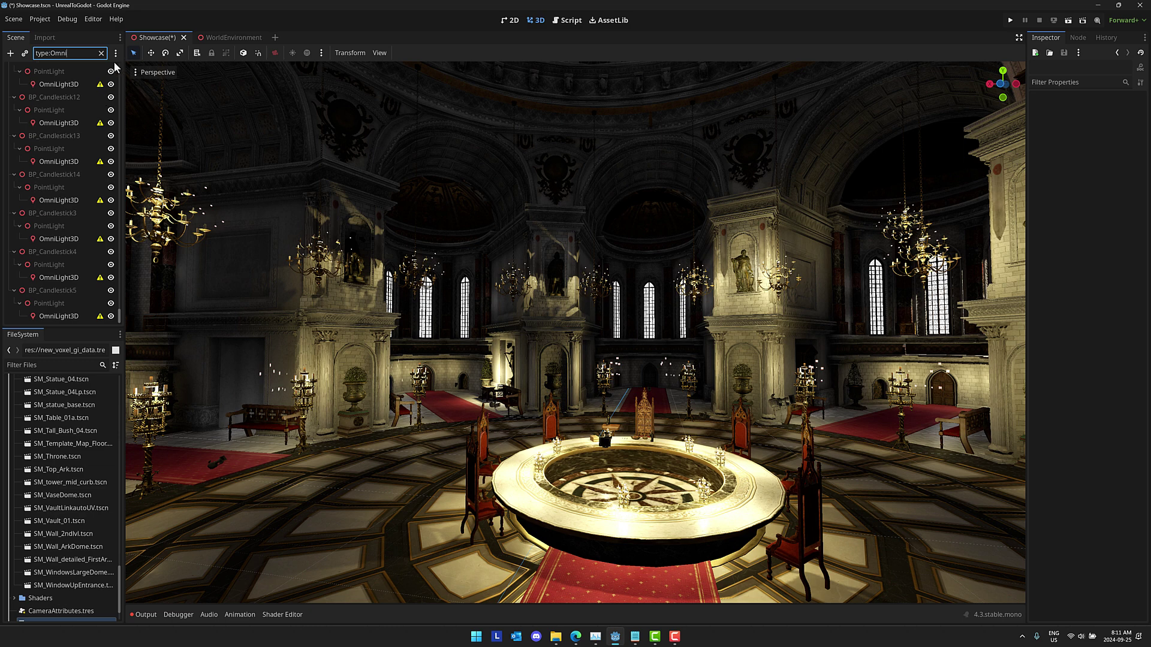
Select all the filtered OmniLight3D nodes from first to last and lower their Attenuation to about 1.636.
click(60, 85)
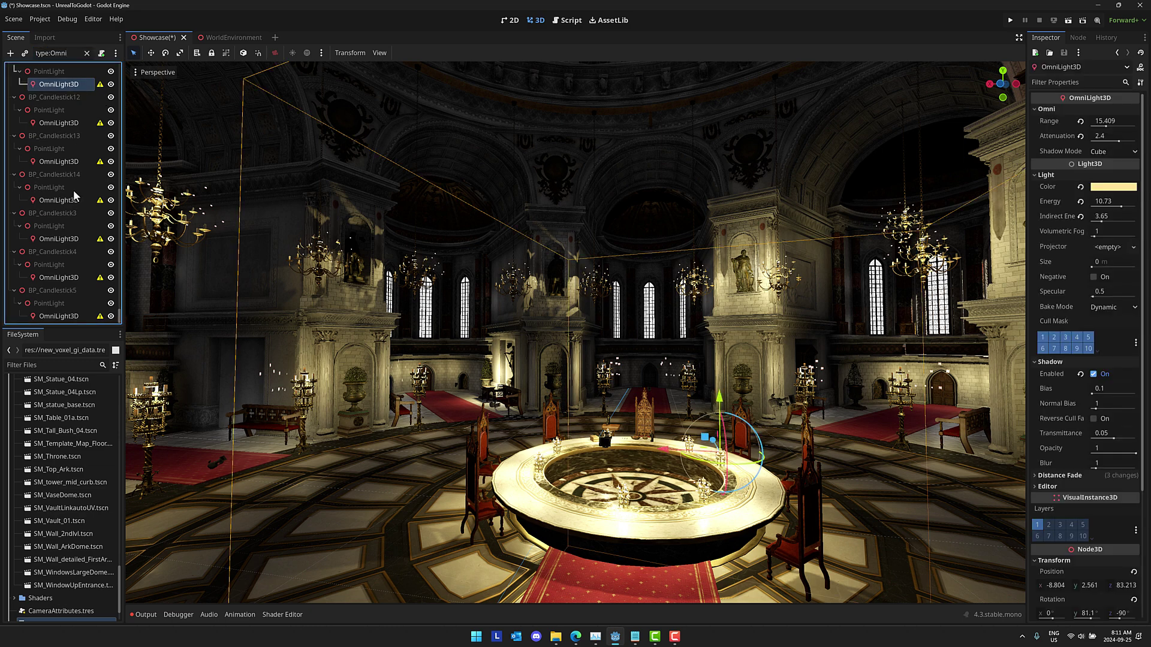
scroll(73, 189, up, 10)
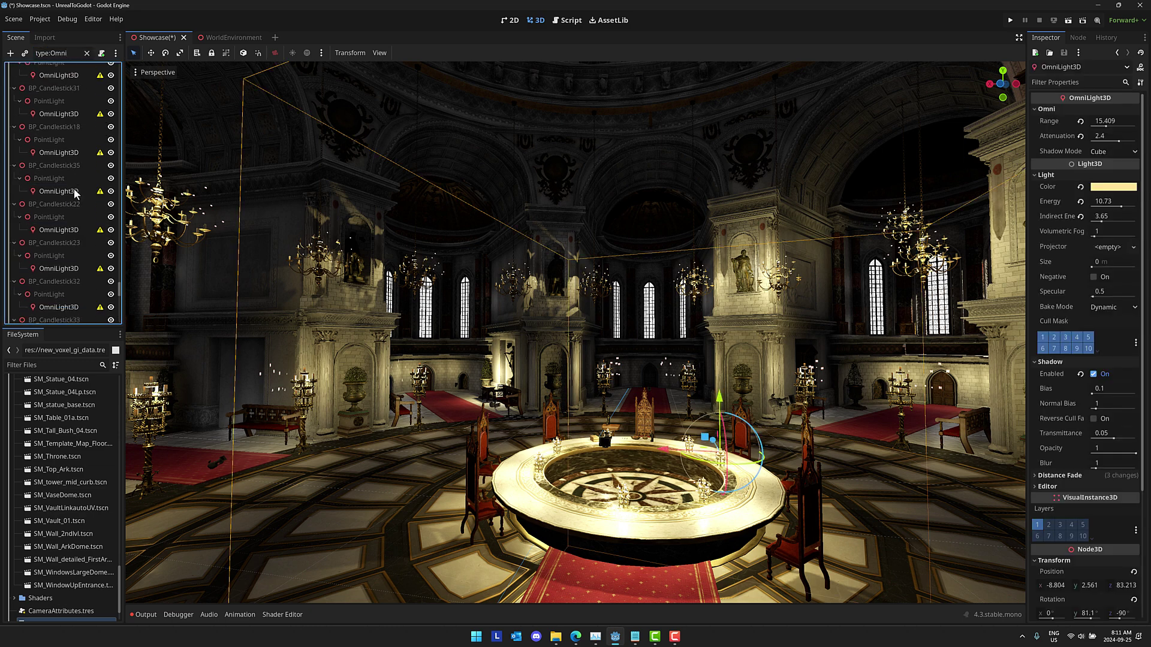
scroll(74, 187, up, 10)
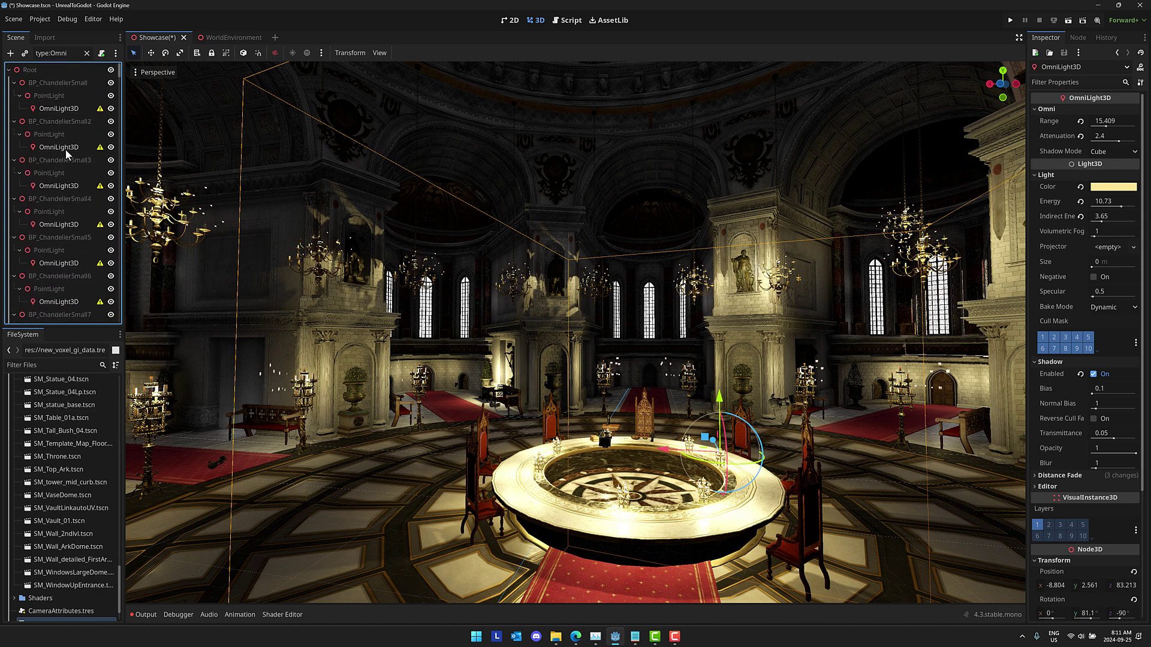
click(63, 109)
scroll(66, 110, down, 15)
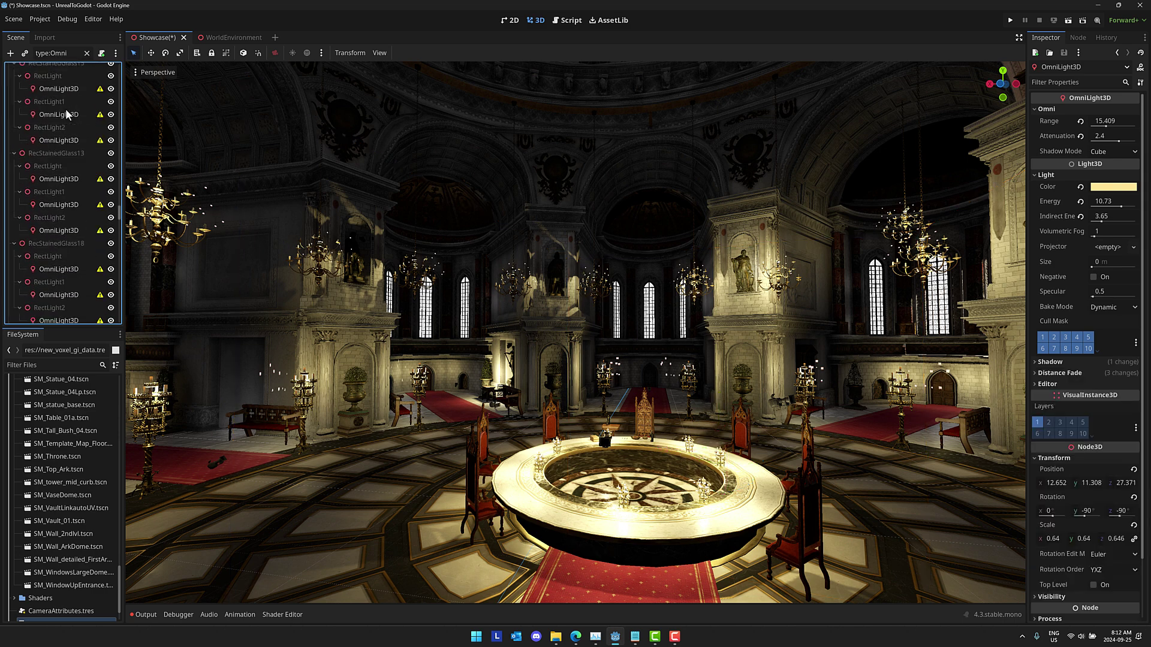
scroll(48, 184, up, 1)
scroll(53, 272, down, 1)
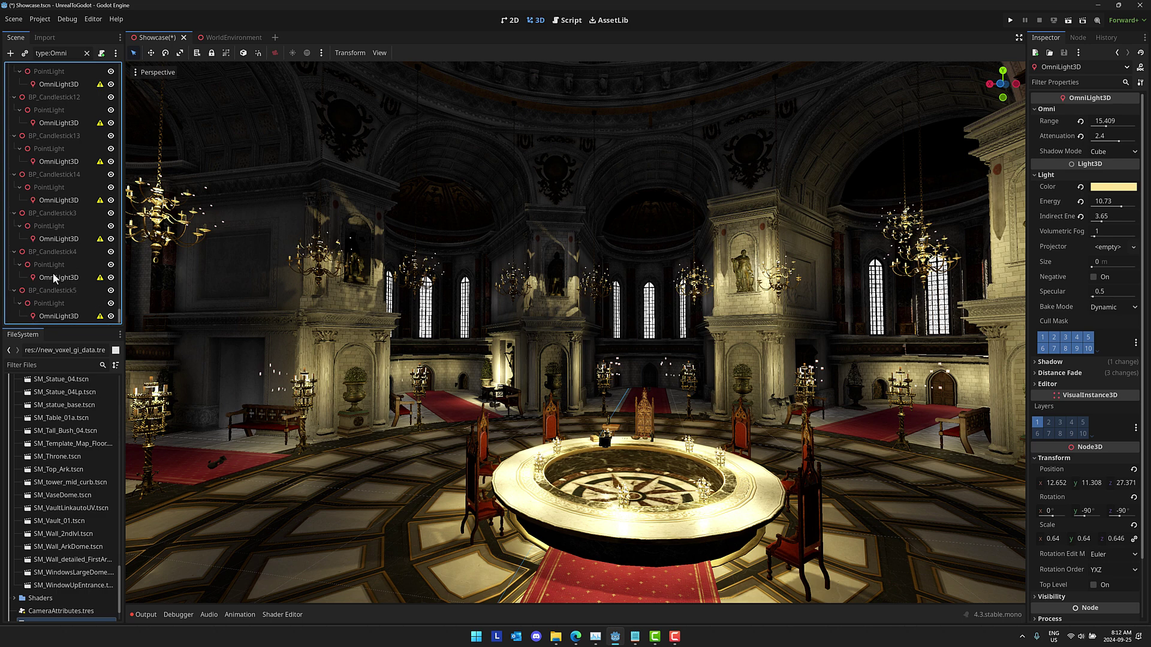
shift+click(55, 317)
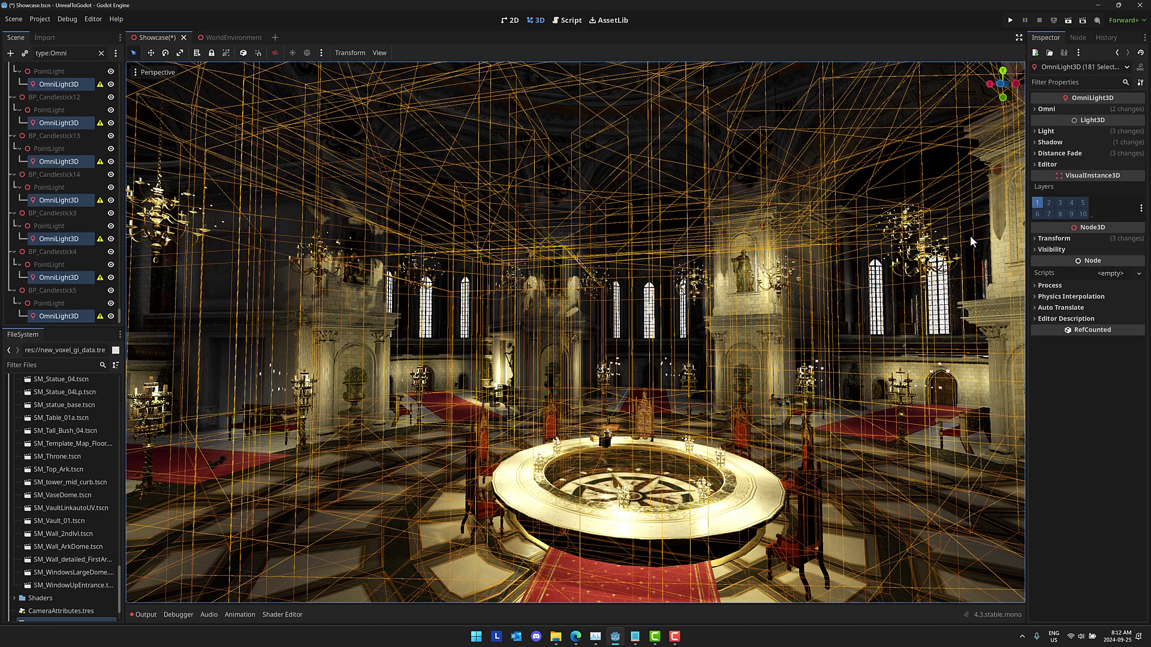
click(1036, 109)
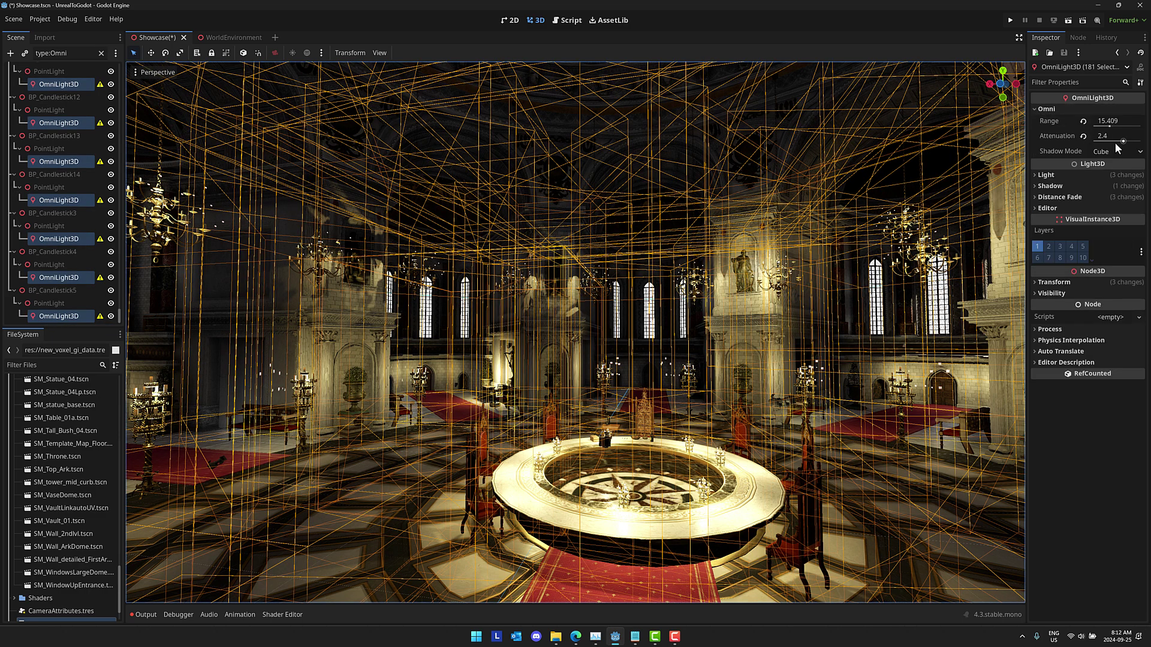
drag(1123, 141, 1122, 146)
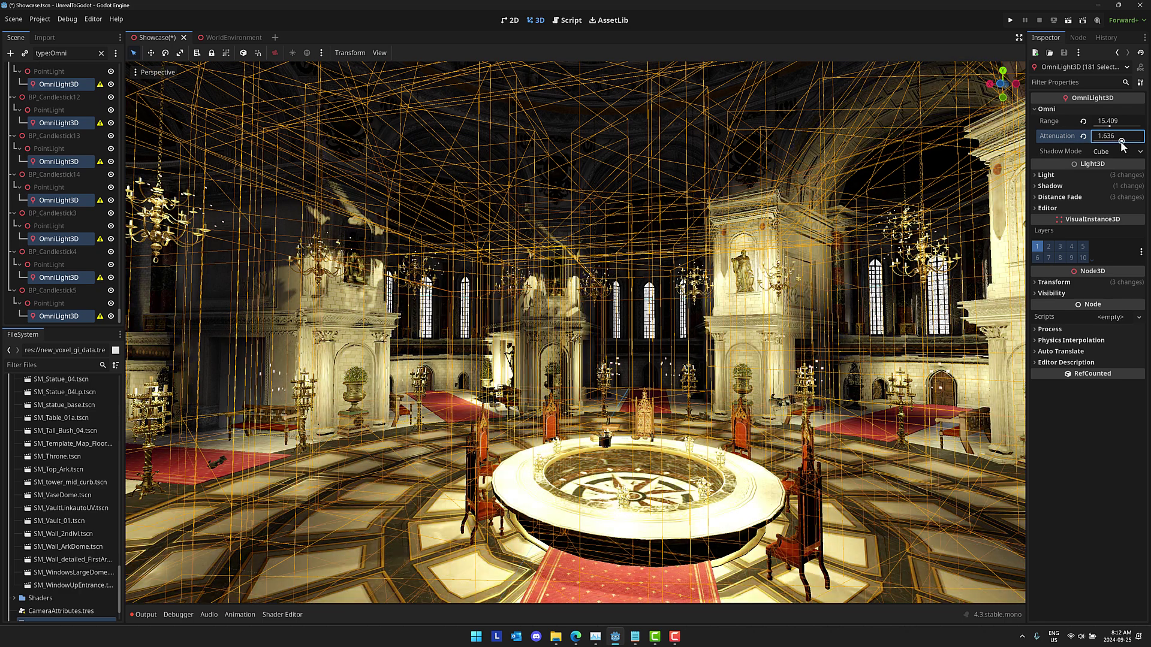
Set the light colour of all selected OmniLight3D nodes to the pale yellow f1e7a4 and leave the colour picker.
click(1036, 177)
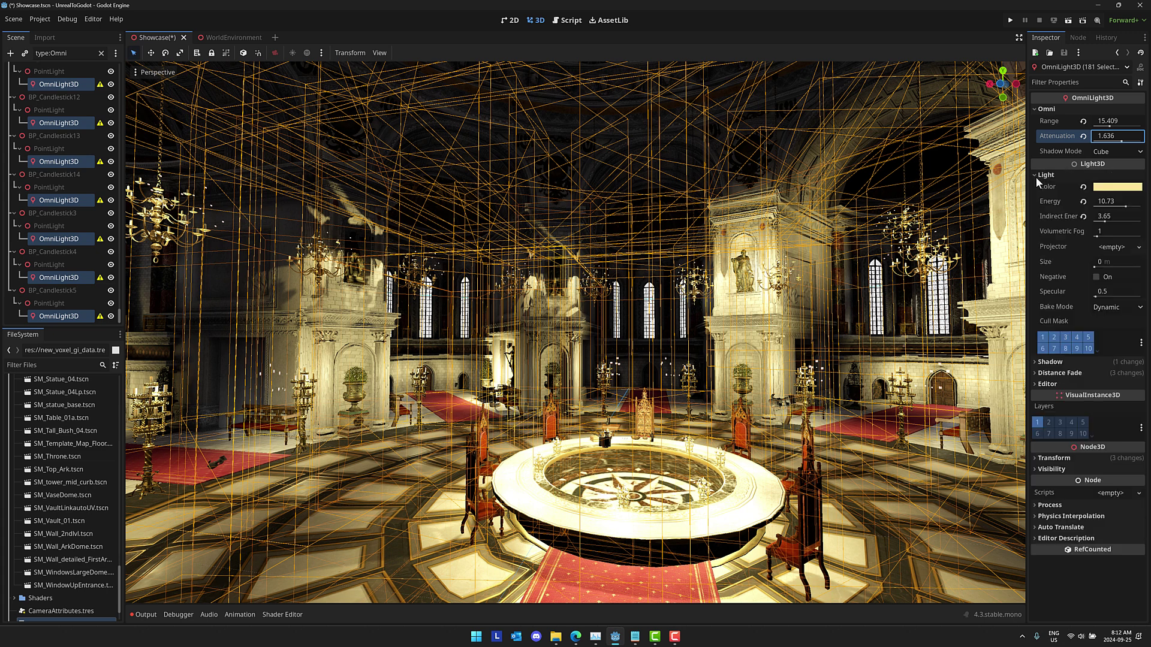
click(1116, 188)
click(1088, 254)
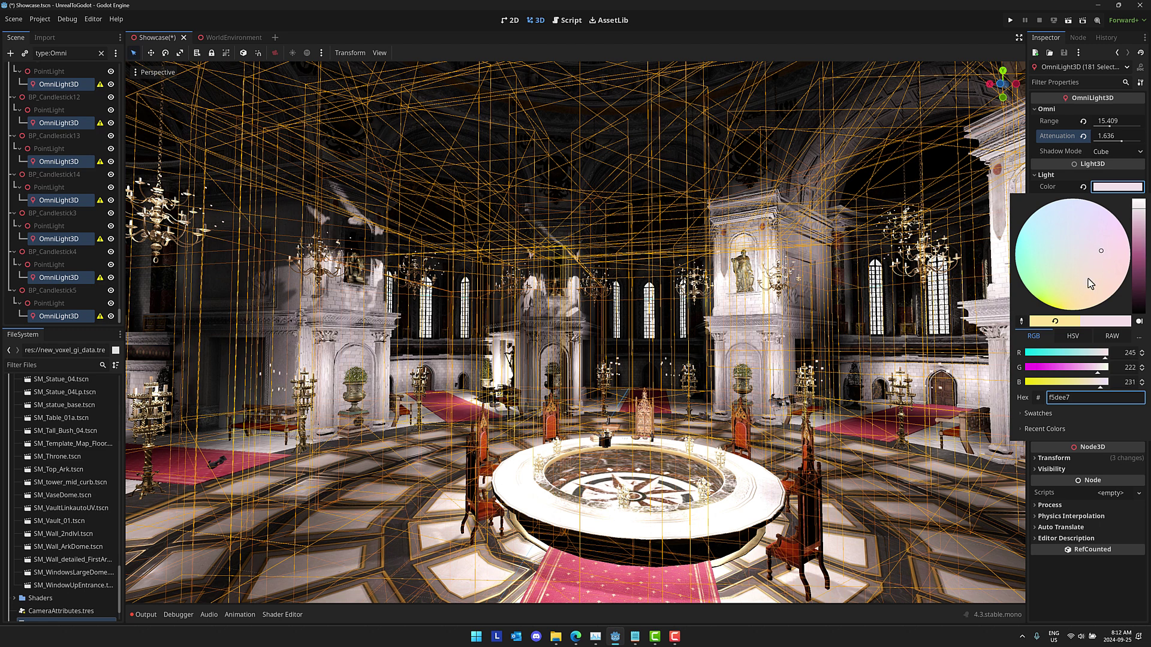
click(1088, 277)
drag(1080, 290, 1064, 296)
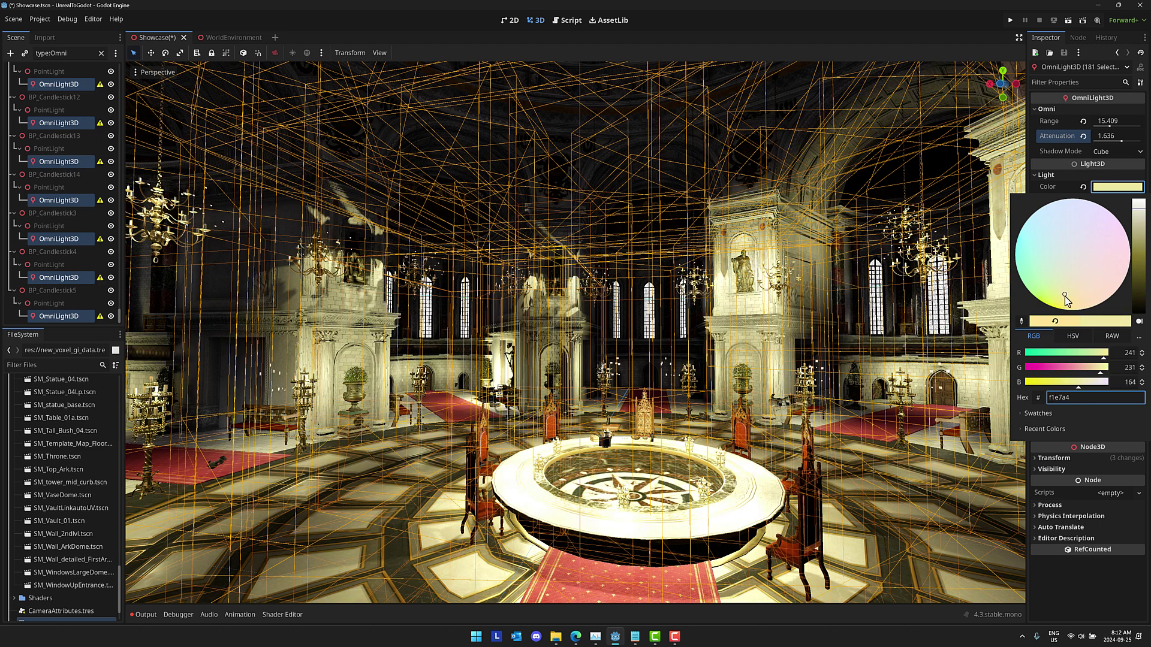
click(612, 333)
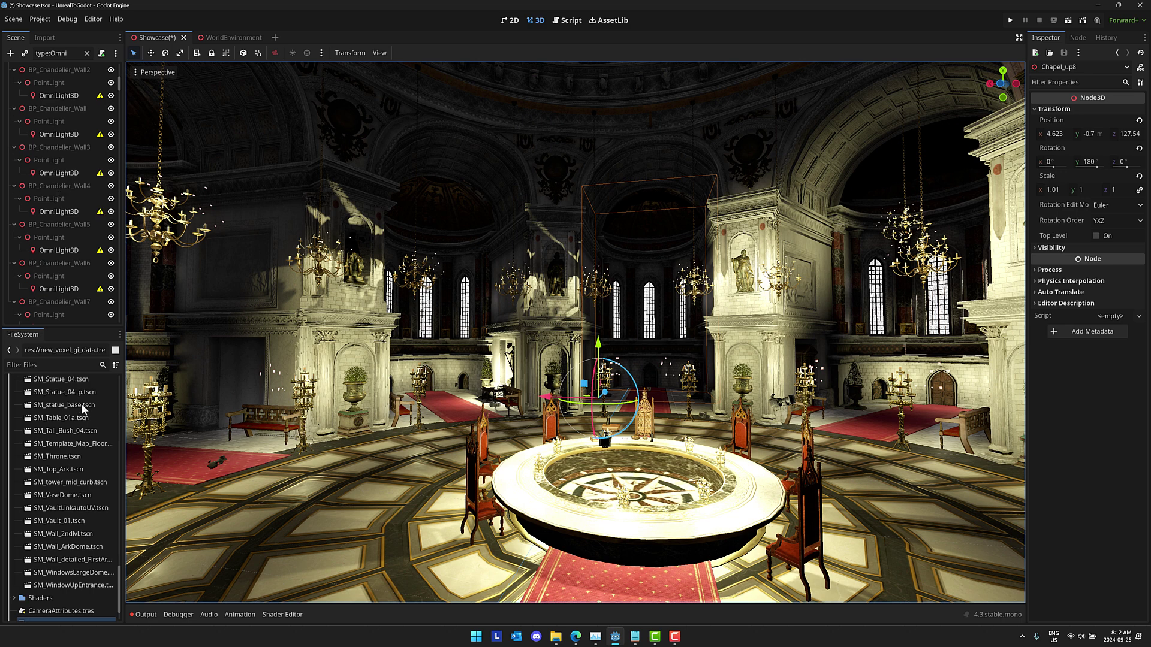
Open MI_BannerLong1.tres from the Shaders folder and enlarge the shader editor to examine its visual shader graph.
scroll(84, 408, up, 20)
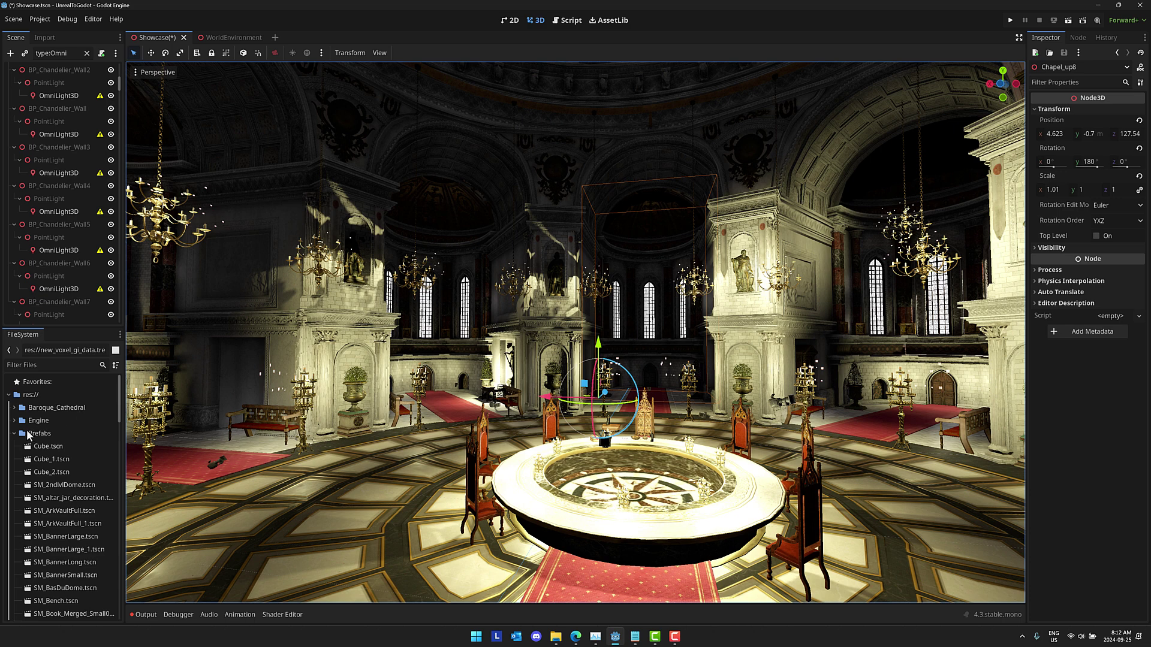
click(14, 433)
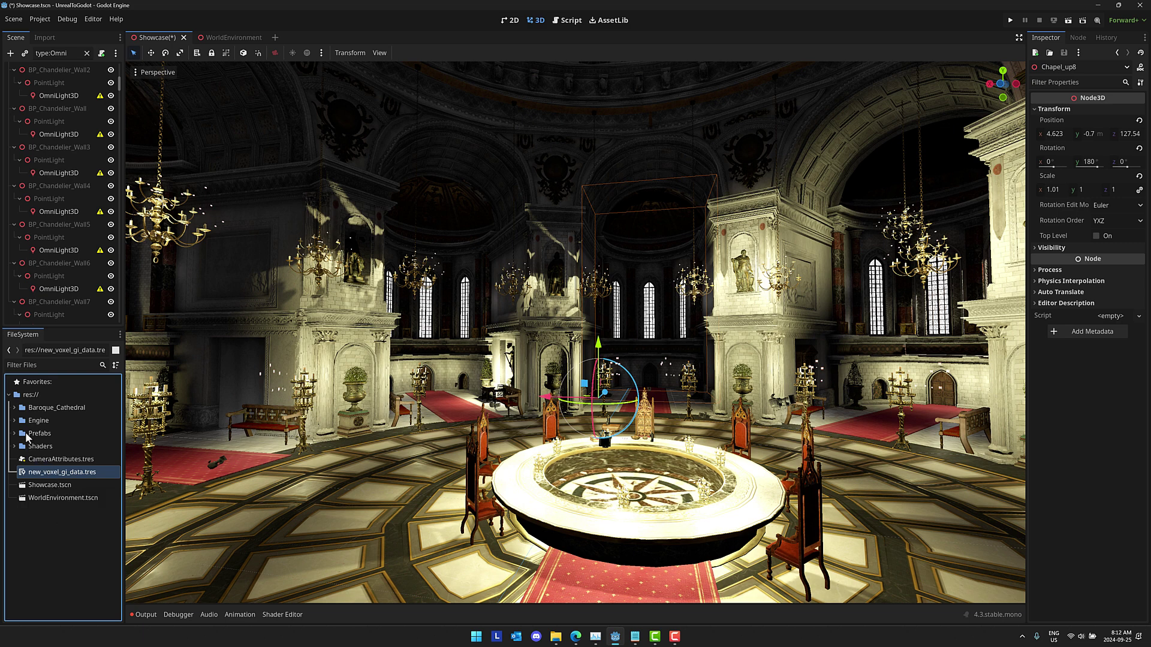
click(14, 447)
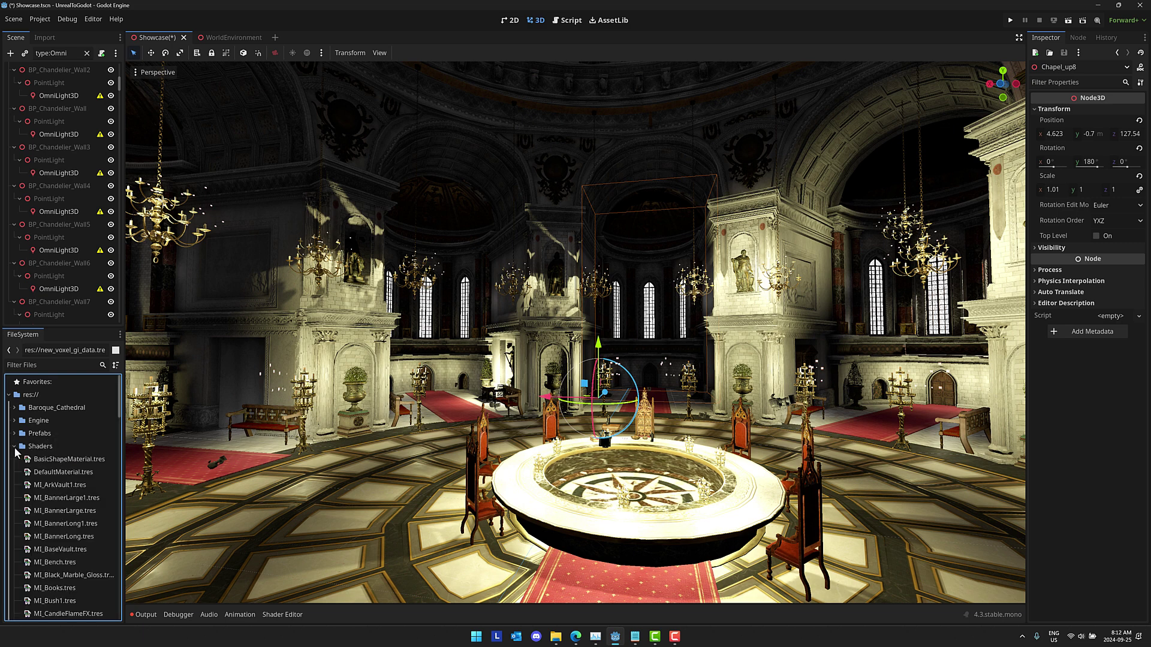
click(64, 525)
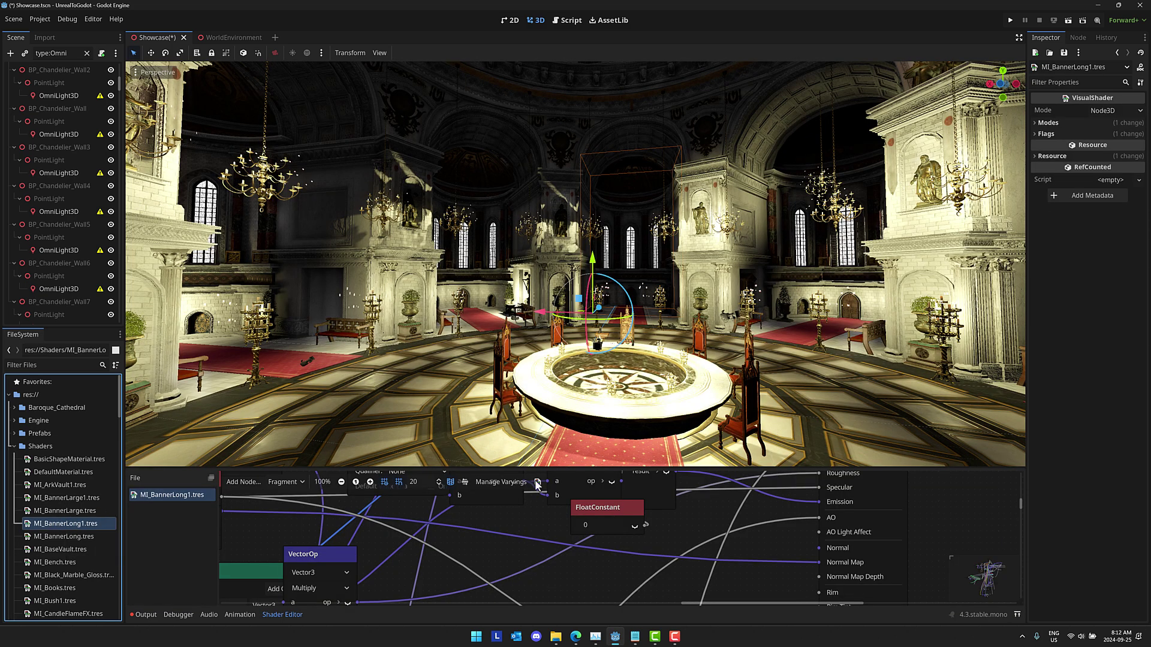
drag(537, 472, 552, 307)
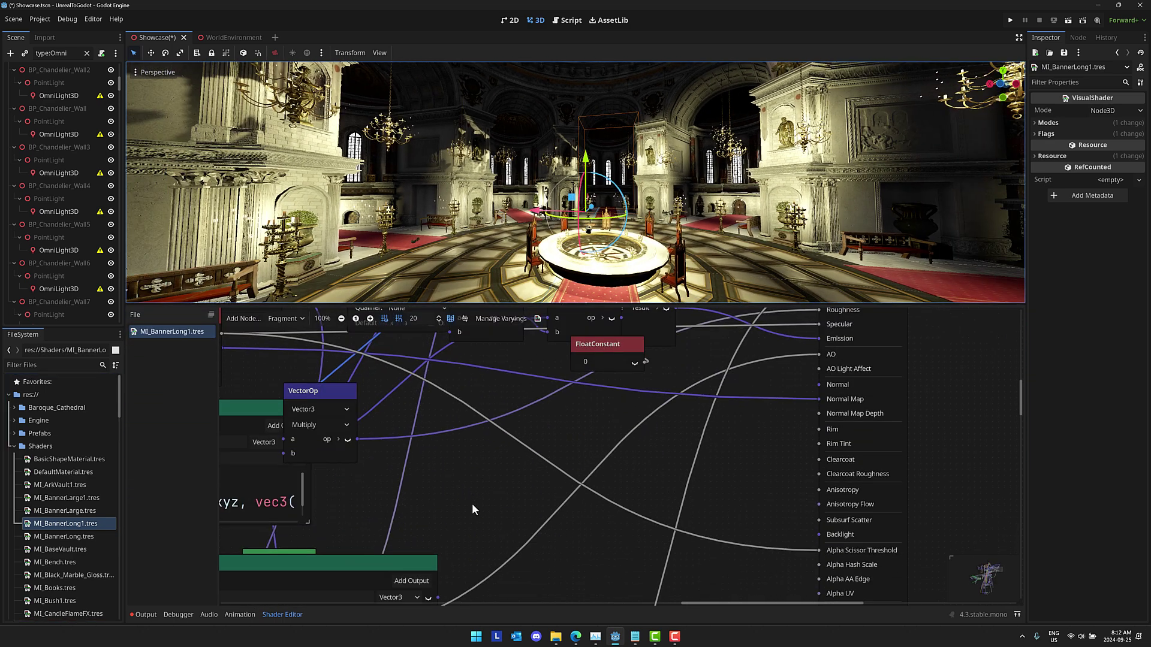
Examine the overall node layout of the MI_BannerLong1 visual shader graph and its connections to the output node.
scroll(472, 509, up, 2)
scroll(473, 509, down, 7)
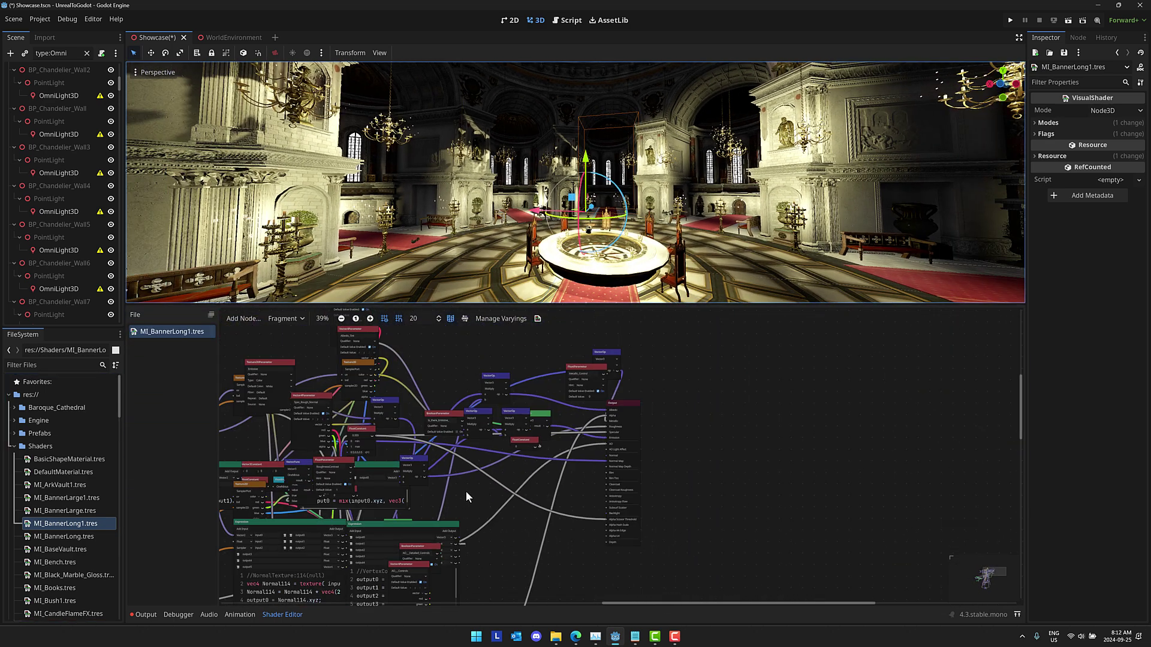
middle_drag(437, 491, 664, 491)
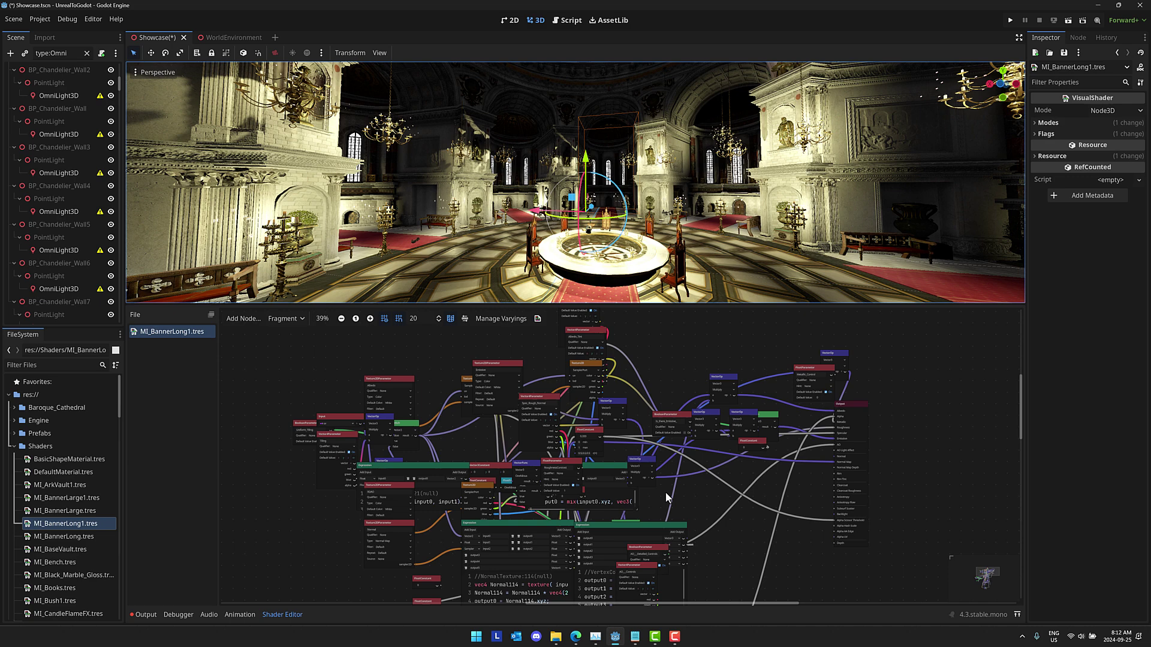
Place the SM_ArkVaultFull_1, SM_BannerLong and SM_ChapelDomeLight scenes from the Prefabs folder into the cathedral scene.
click(13, 433)
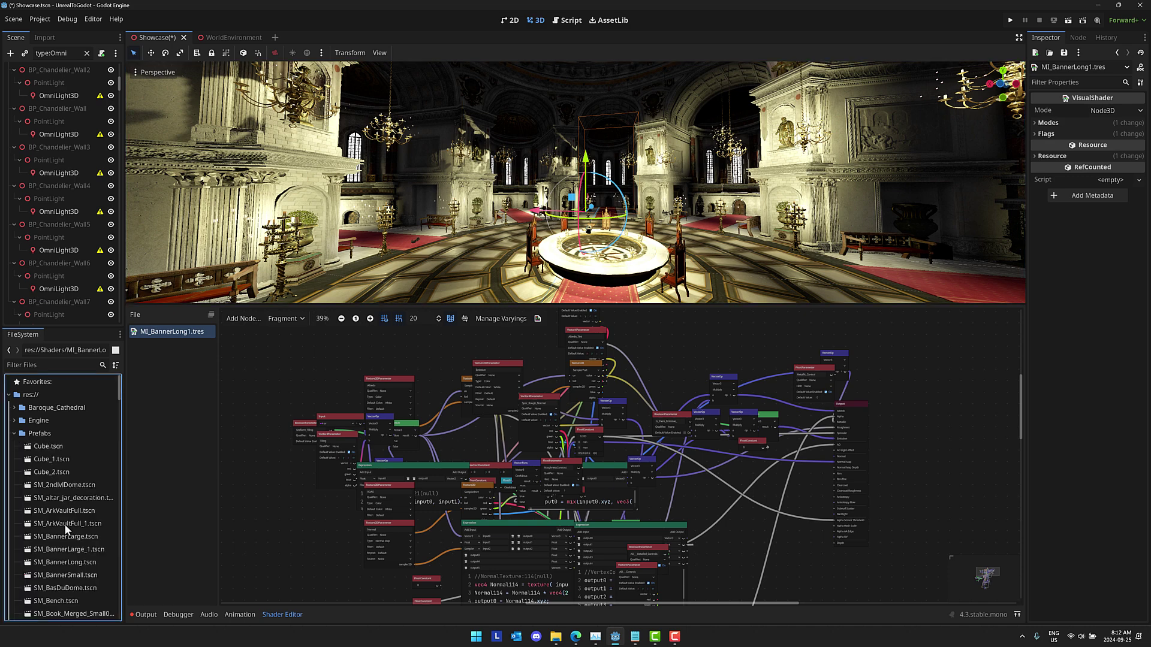
drag(66, 525, 449, 282)
drag(68, 561, 773, 274)
scroll(52, 518, down, 5)
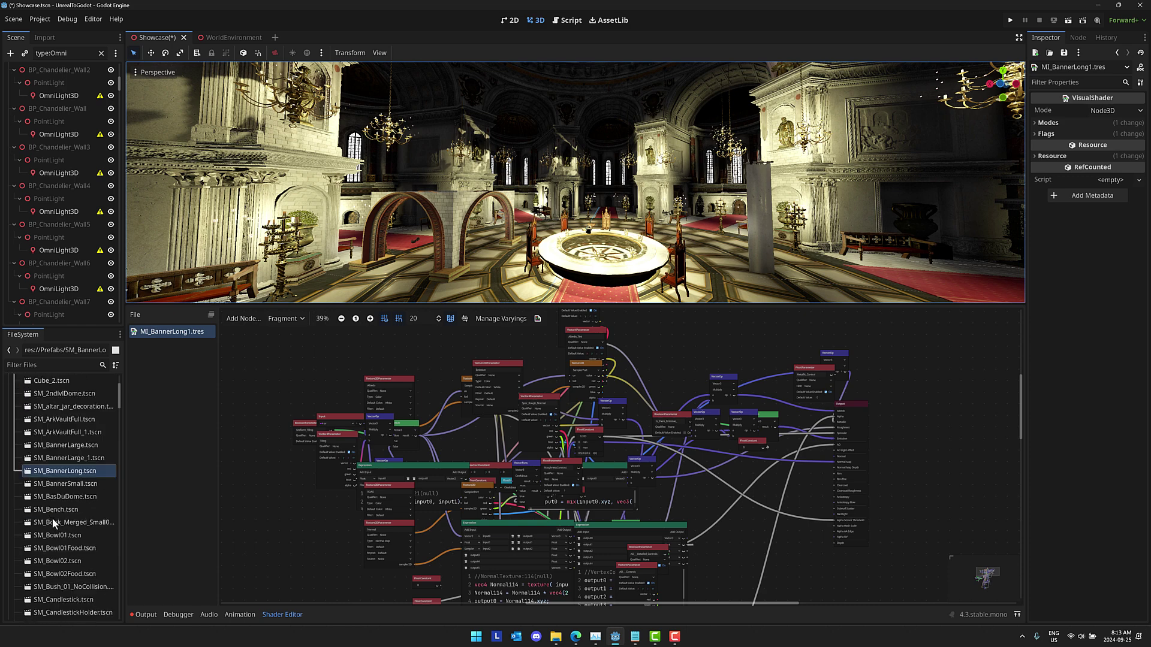
drag(50, 520, 700, 274)
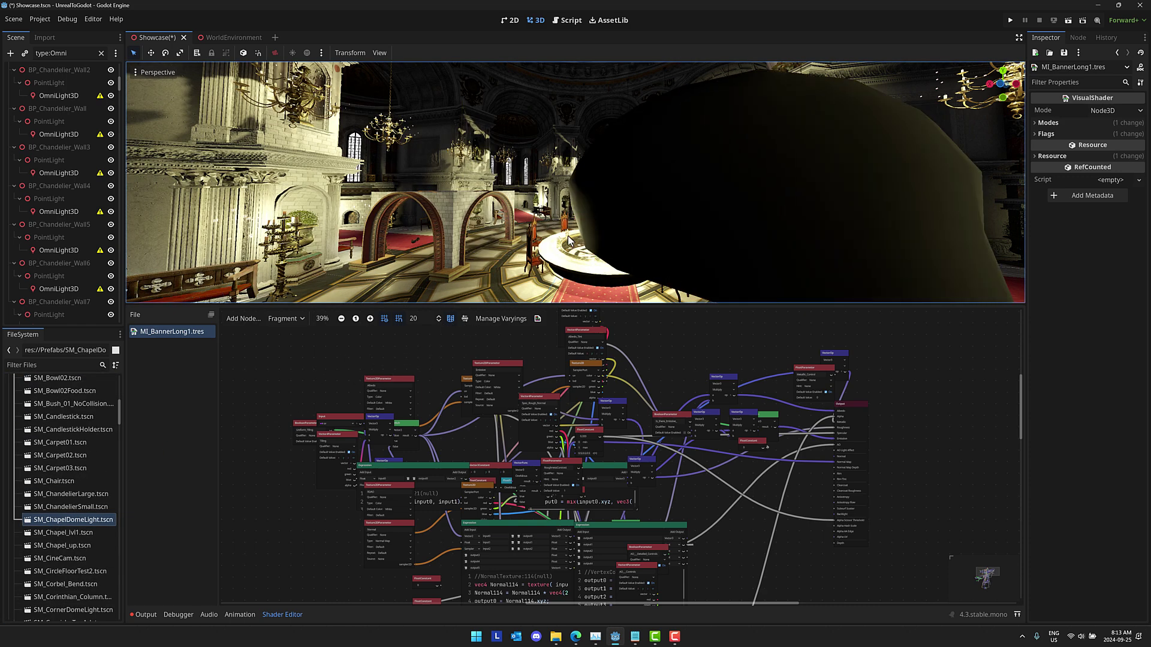
right_drag(700, 273, 723, 320)
key(s)
key(e)
key(w)
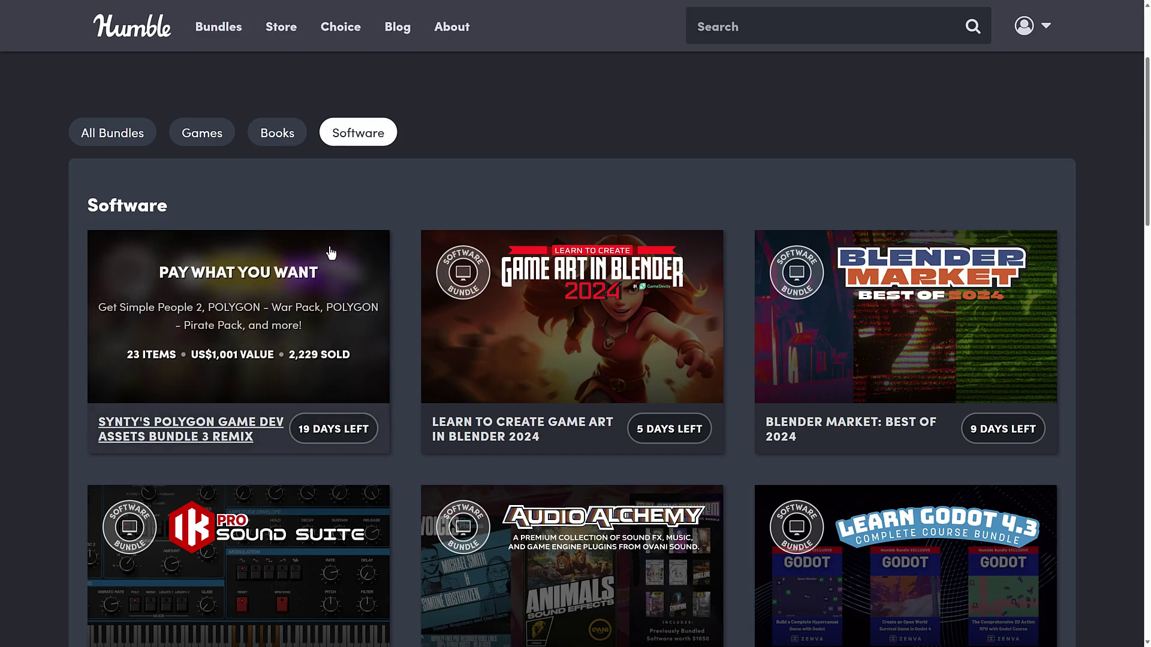
Open Synty's Polygon Game Dev Assets Bundle 3 Remix among the Humble software bundles and look through its included asset packs.
click(312, 309)
scroll(653, 281, down, 8)
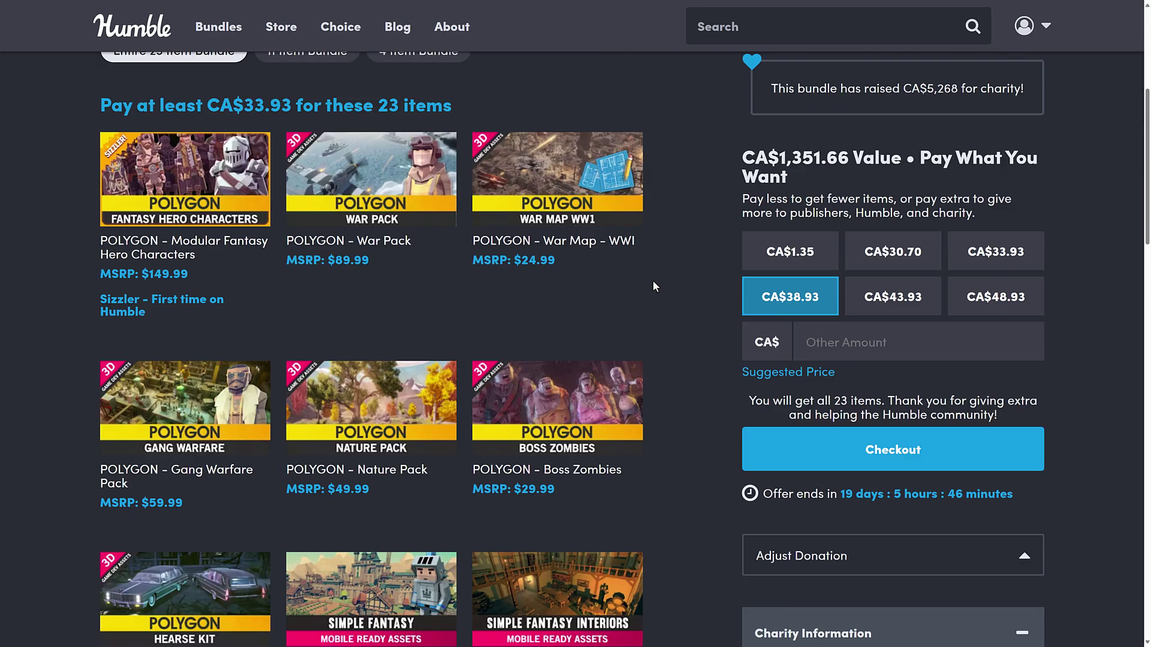
scroll(653, 281, down, 6)
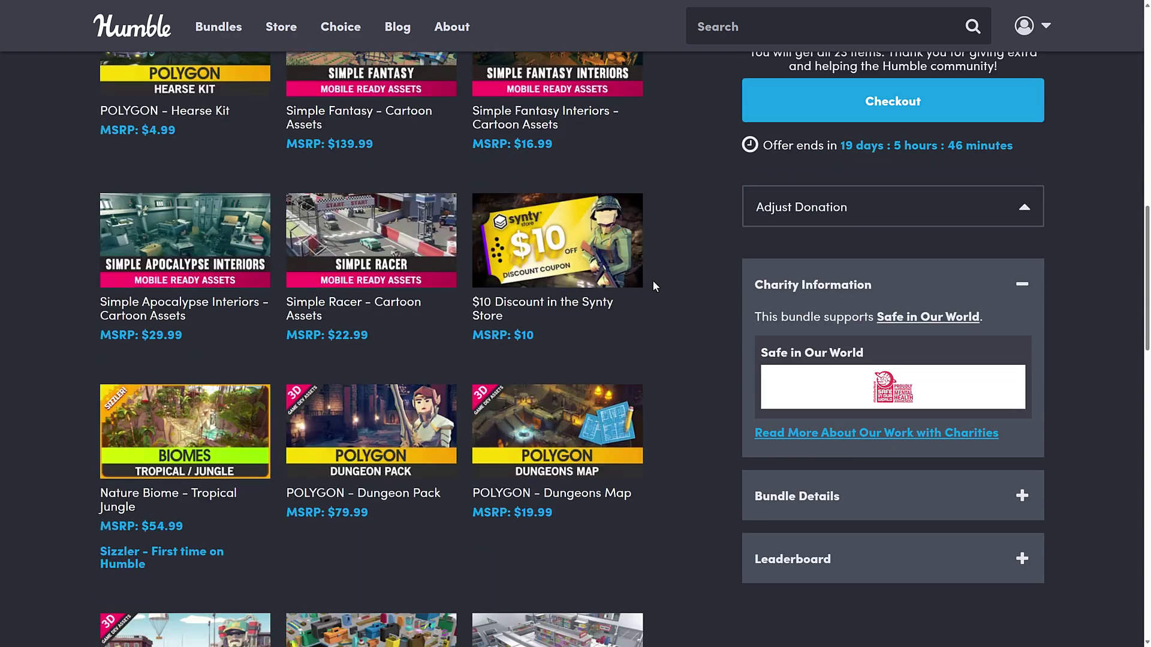
scroll(586, 295, up, 3)
scroll(567, 279, up, 5)
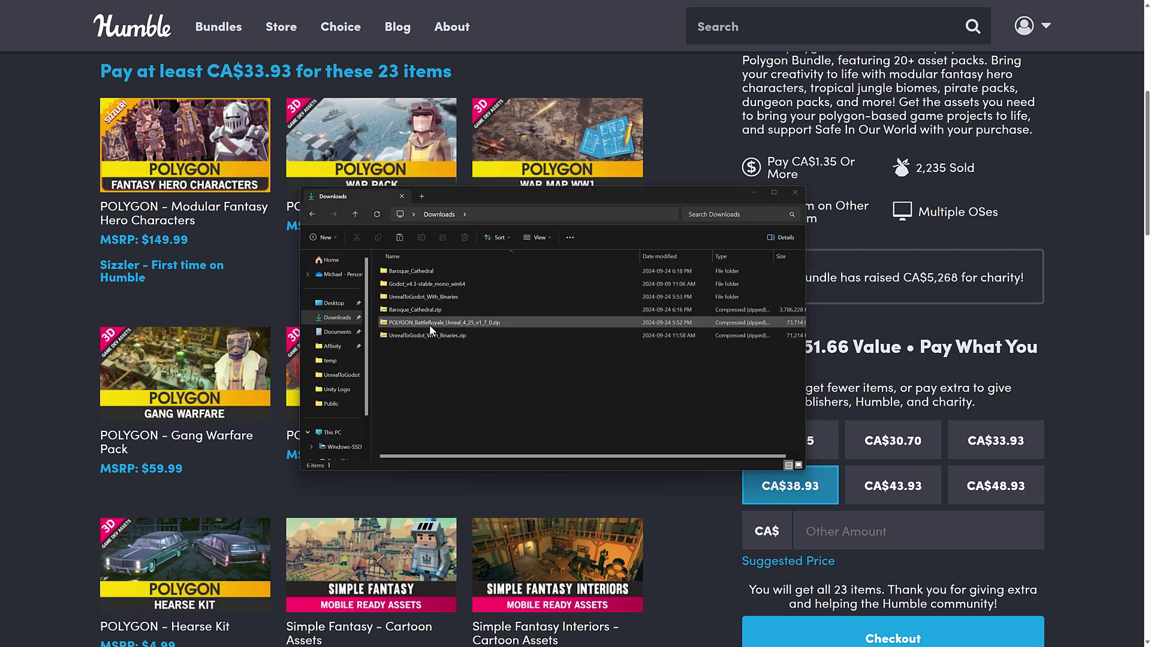
Extract POLYGON_BattleRoyale_Unreal_4_25_v1_7_0.zip in Downloads into its own folder.
click(429, 326)
right_click(429, 325)
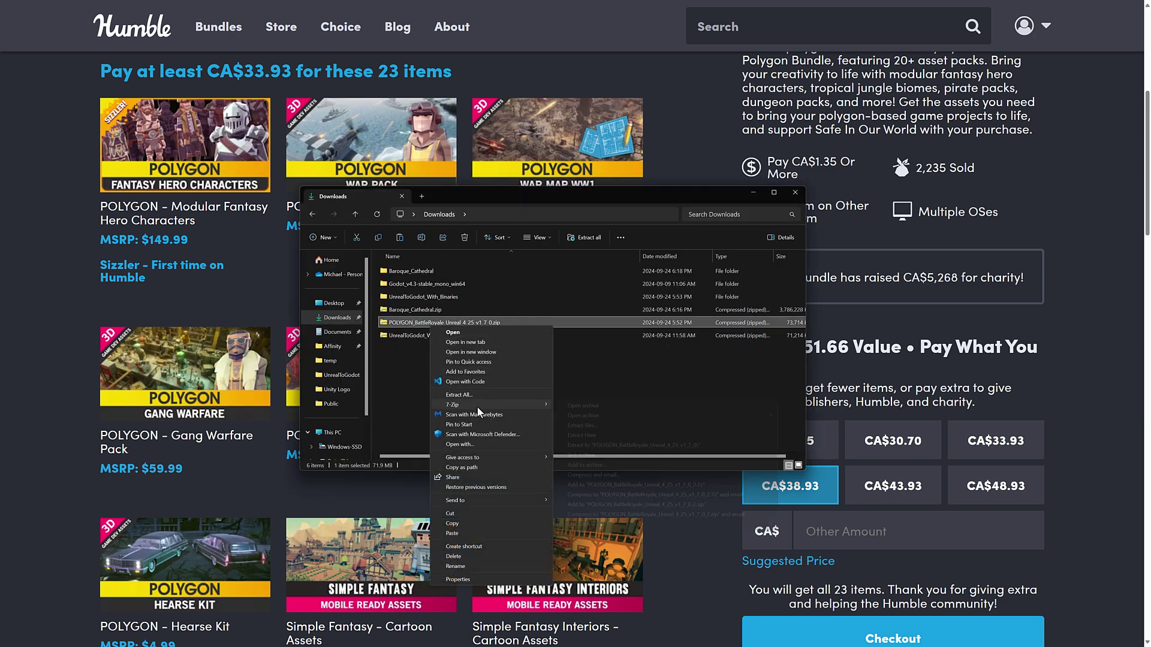
mouse_move(488, 405)
click(621, 445)
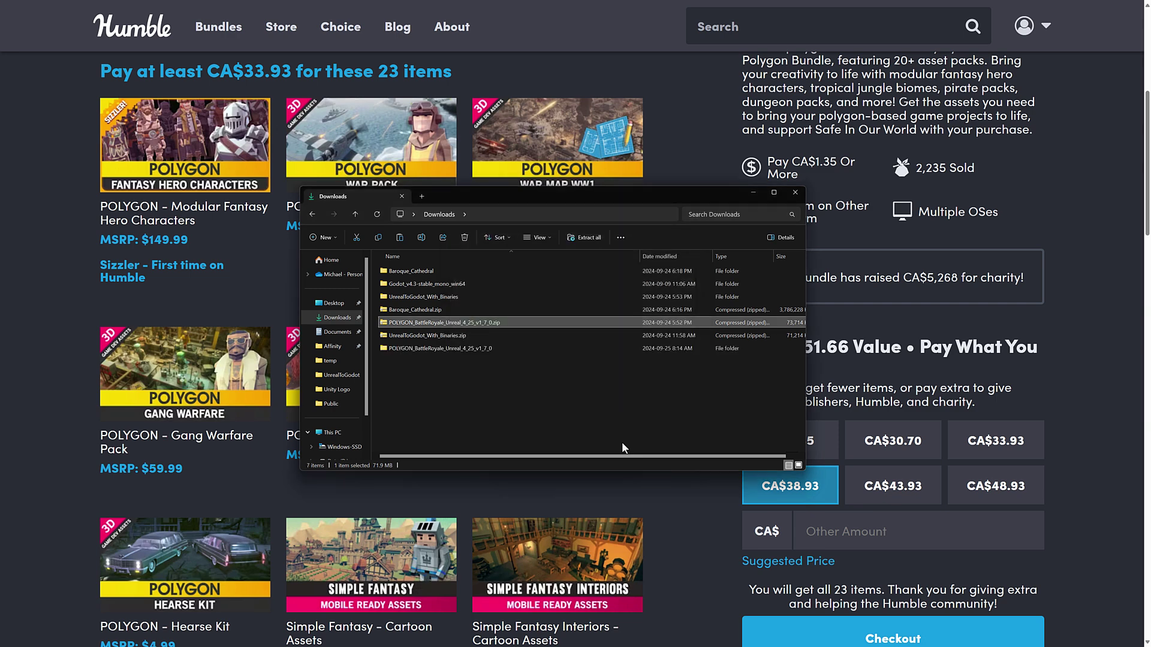
Copy UnrealToGodot_5.4.4.zip out of the UnrealToGodot_With_Binaries.zip archive into the Downloads folder.
double_click(423, 335)
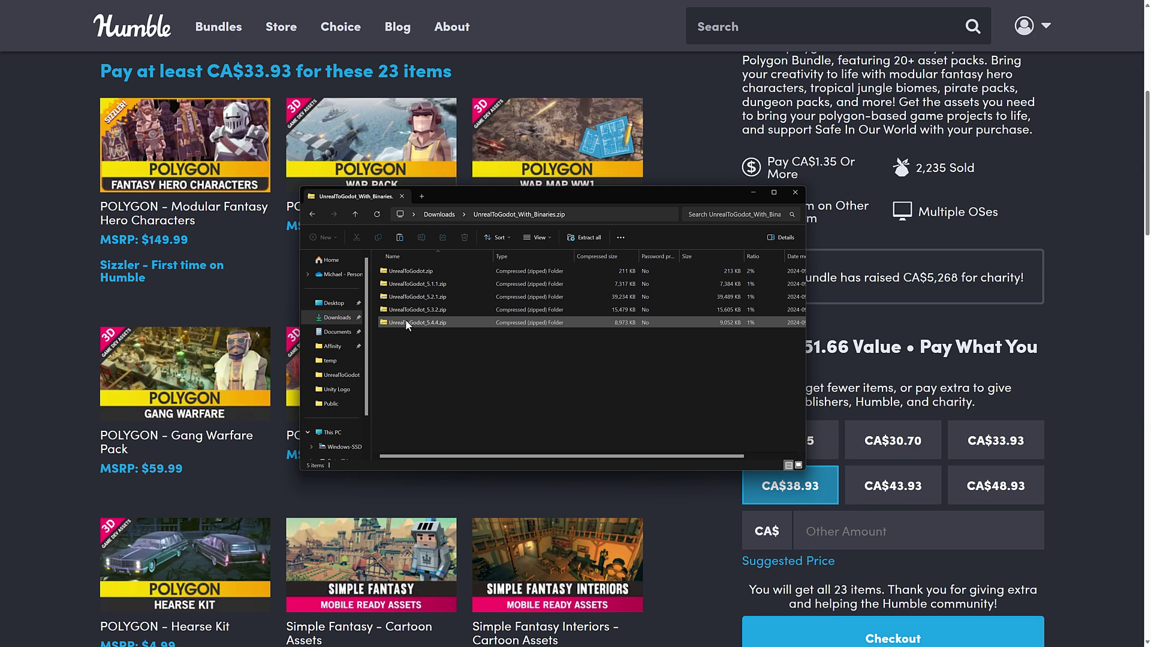
click(406, 321)
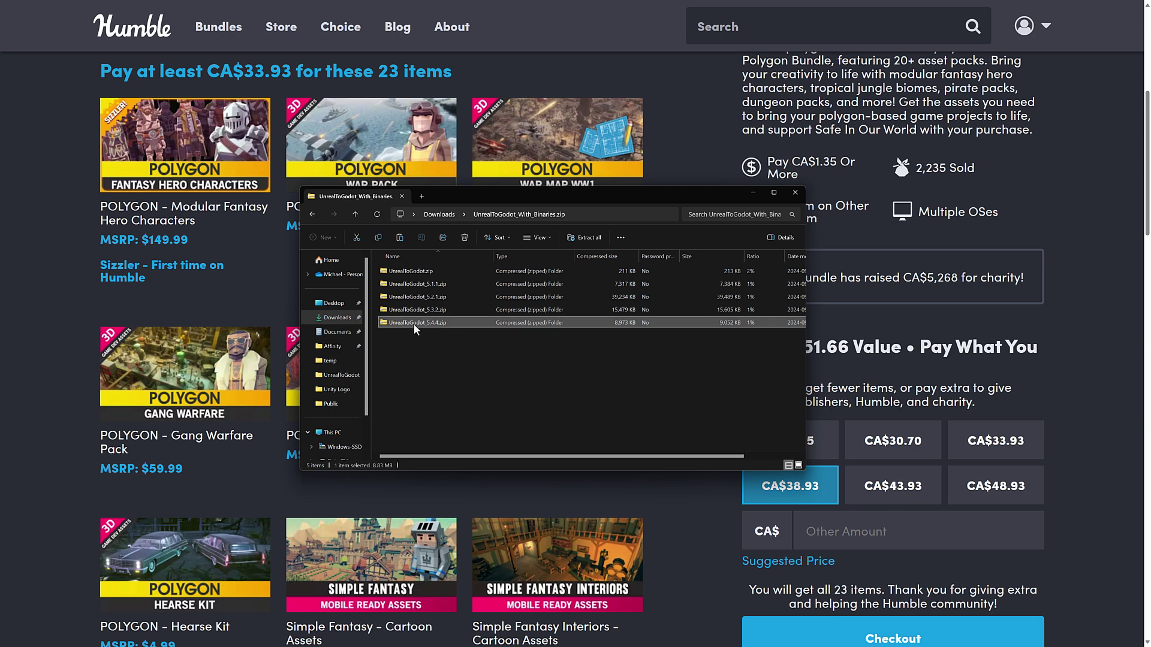
drag(414, 323, 447, 213)
click(448, 212)
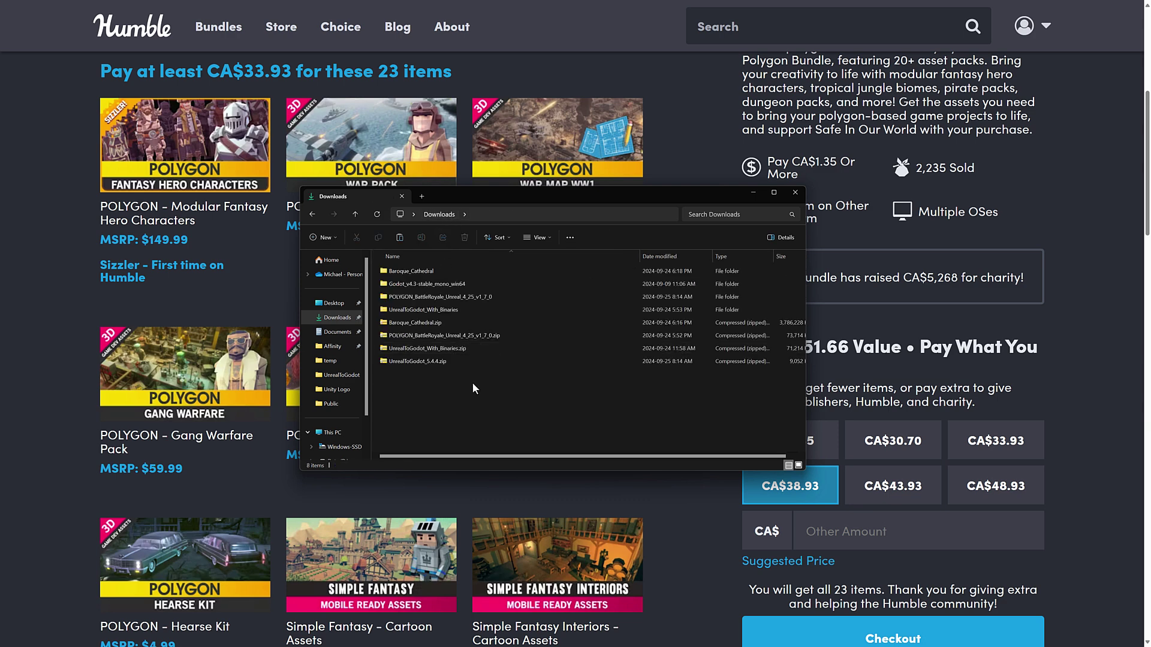
Extract UnrealToGodot_5.4.4.zip into its own folder in Downloads.
right_click(439, 360)
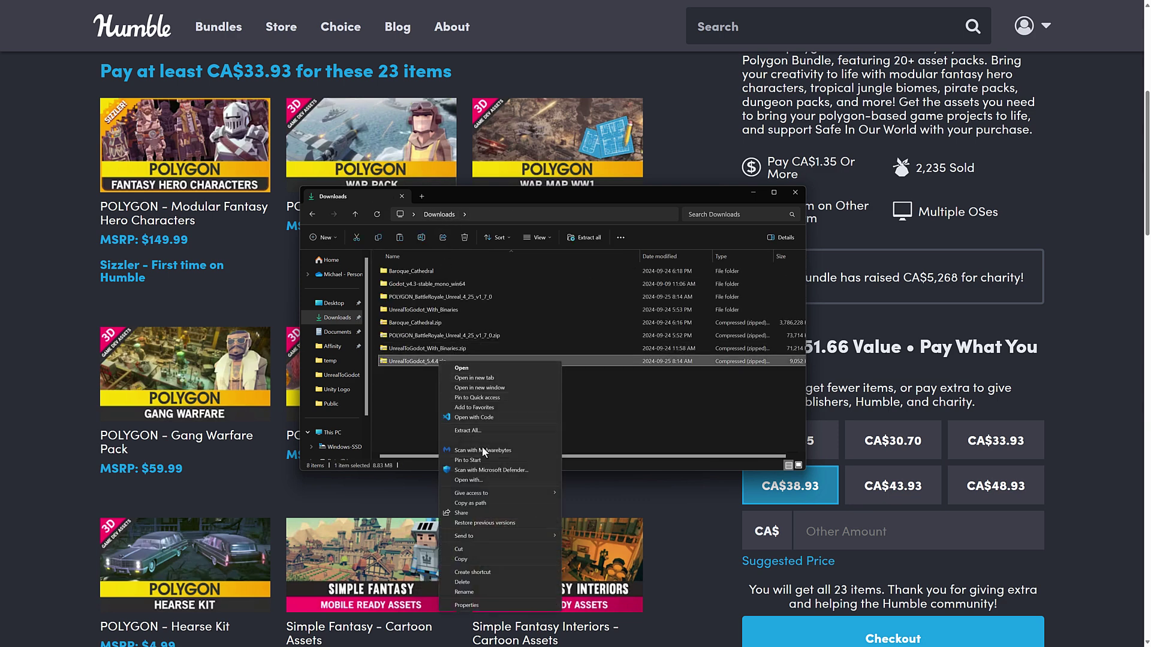
mouse_move(484, 439)
click(623, 478)
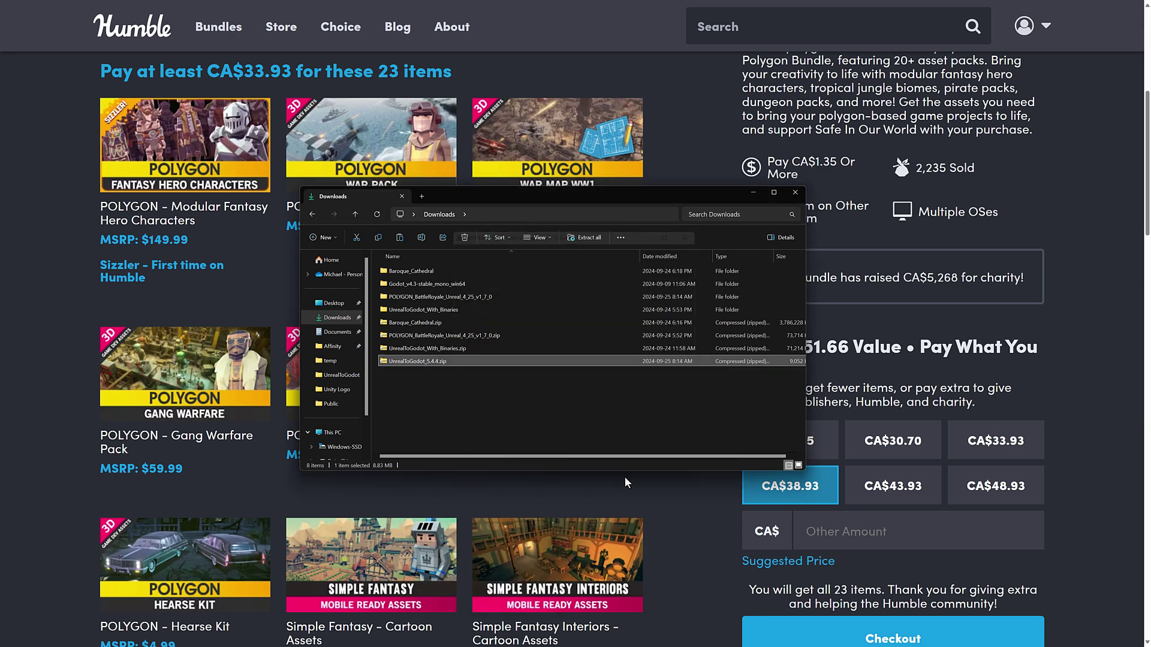
Rename the extracted UnrealToGodot_5.4.4 folder to UnrealToGodot.
click(420, 375)
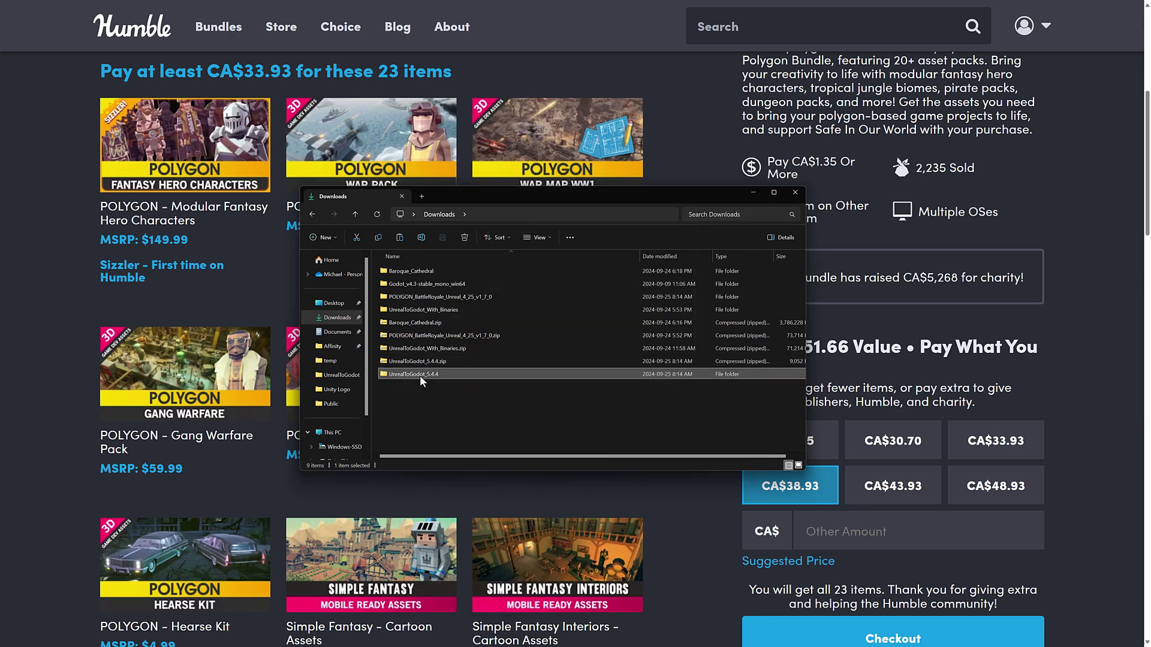
click(420, 375)
click(424, 375)
key(Delete)
key(Delete)
key(Delete)
key(Delete)
key(Delete)
key(Delete)
key(Return)
Check the contents of the UnrealToGodot plugin folder, including UnrealToGodot.uplugin, and return to Downloads.
double_click(393, 374)
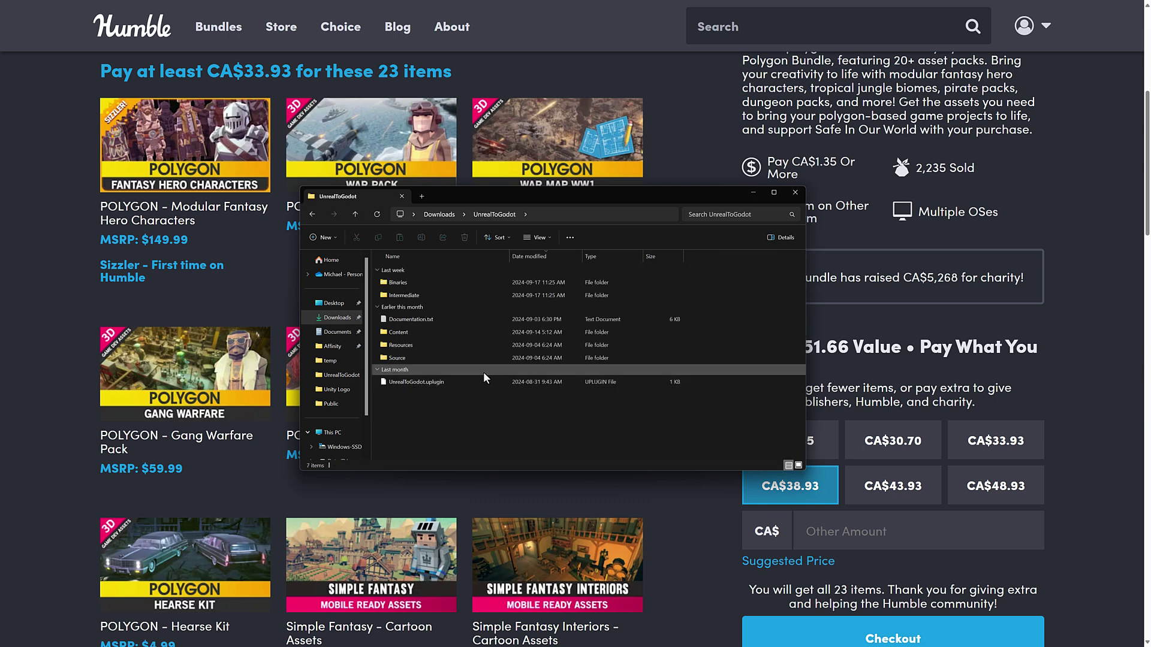
key(alt+Left)
click(434, 376)
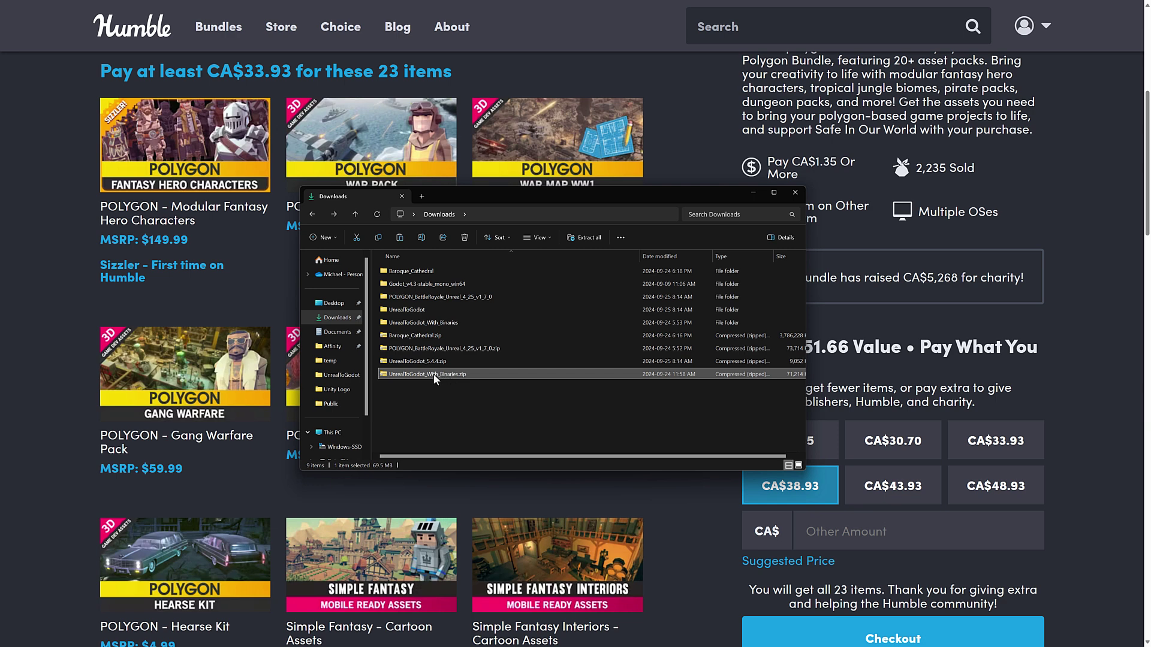
click(416, 361)
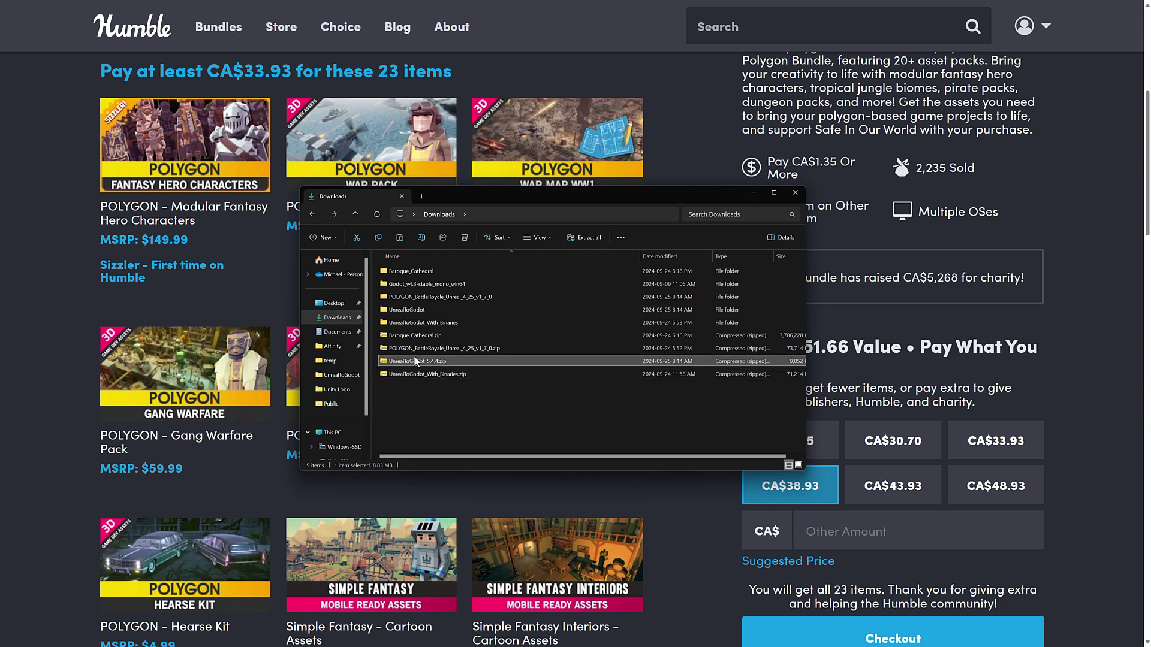
double_click(412, 309)
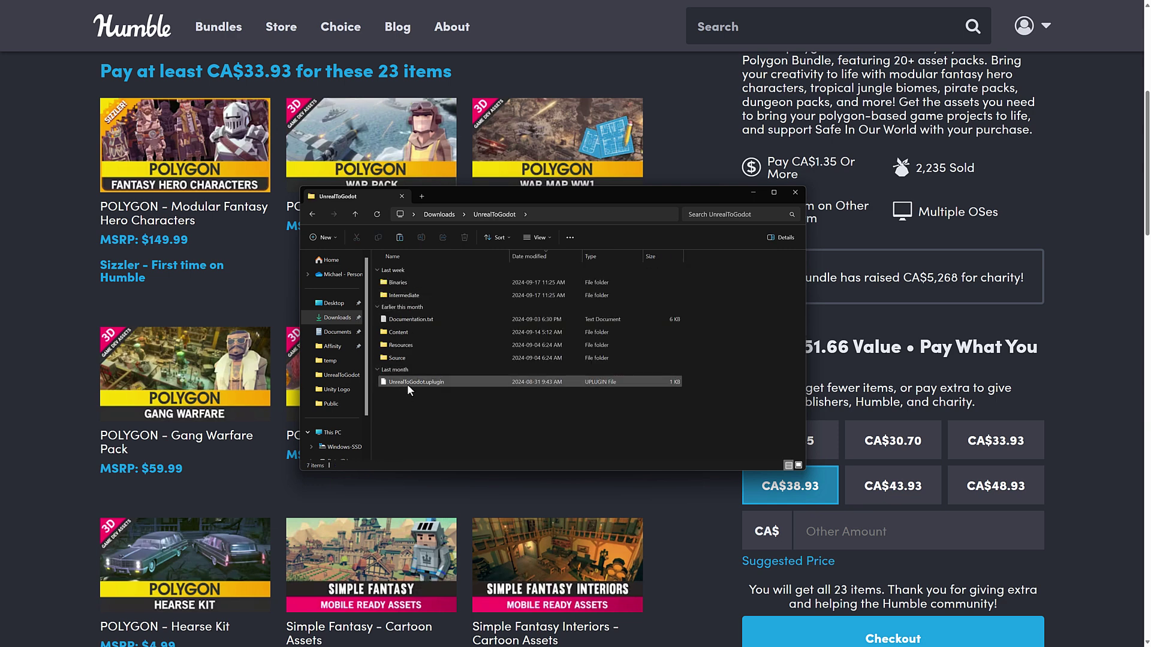
double_click(407, 383)
key(alt+Left)
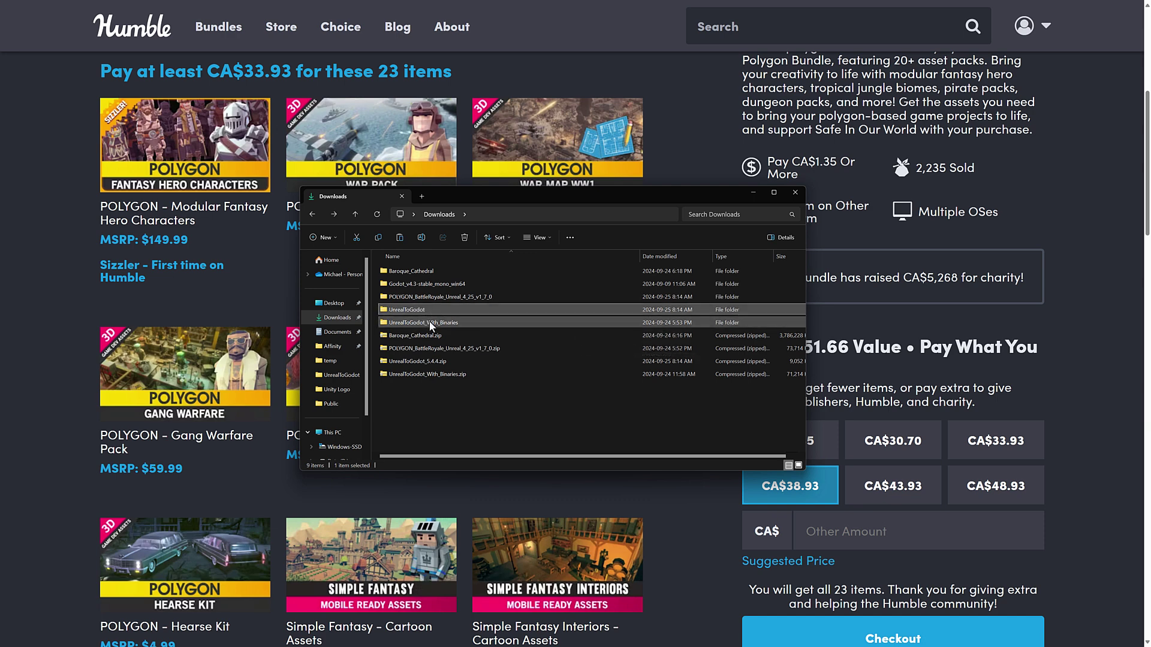
Create a folder named Plugins in the Polygon_BattleRoyale project folder of the extracted asset pack.
double_click(424, 297)
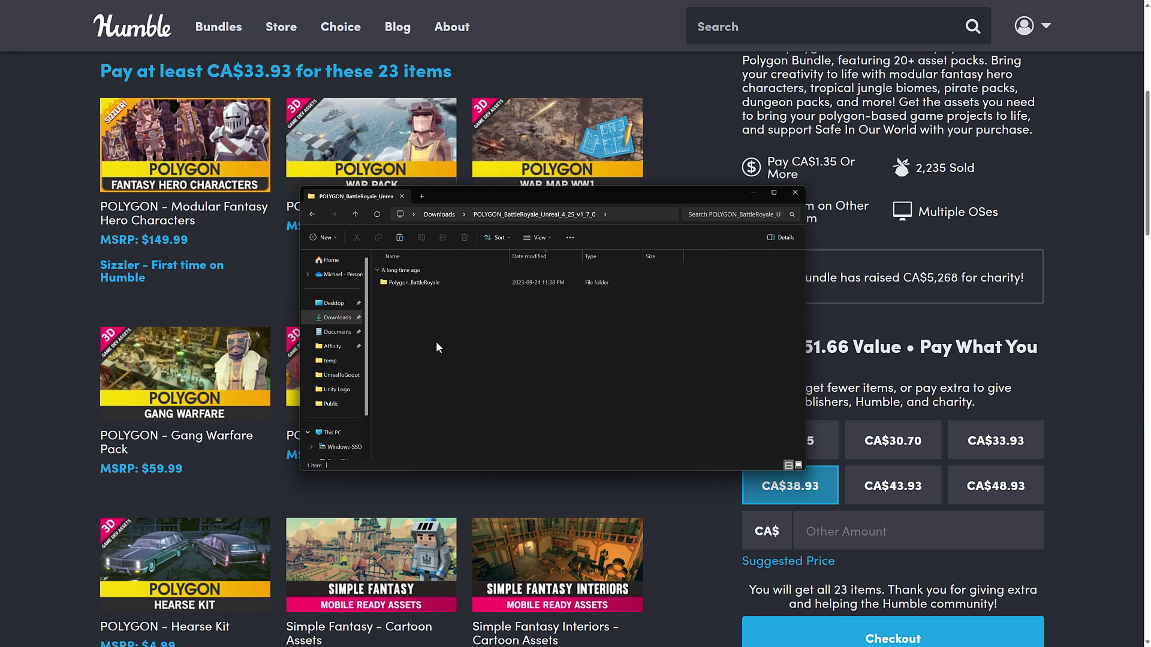
right_click(437, 341)
double_click(400, 282)
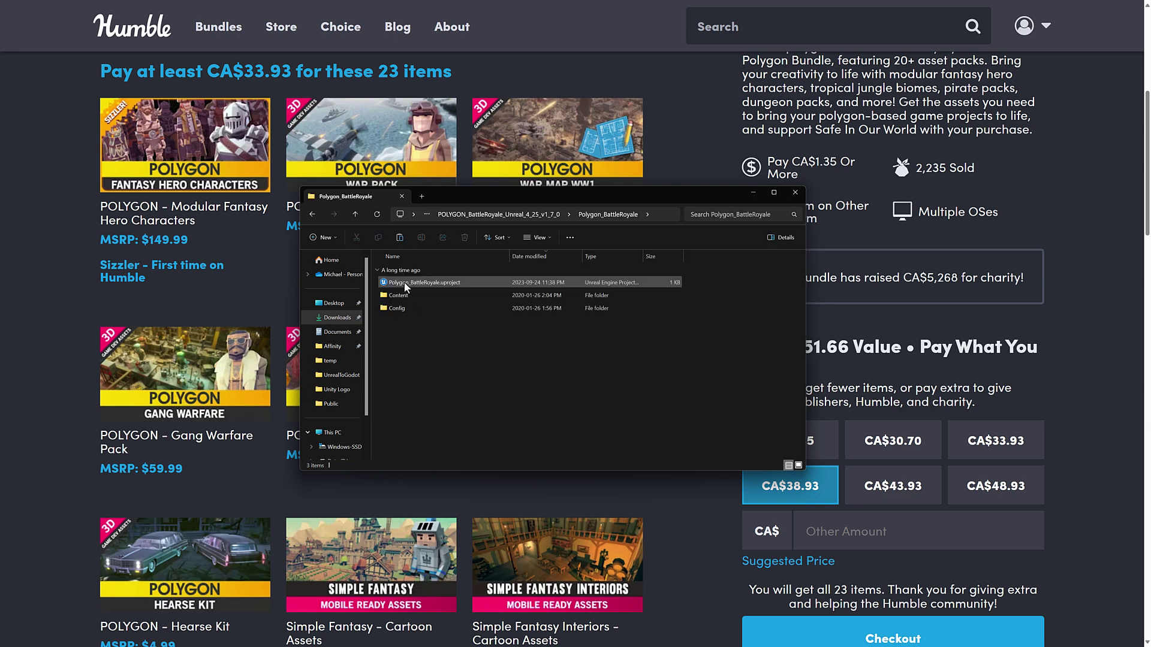
right_click(418, 363)
mouse_move(464, 491)
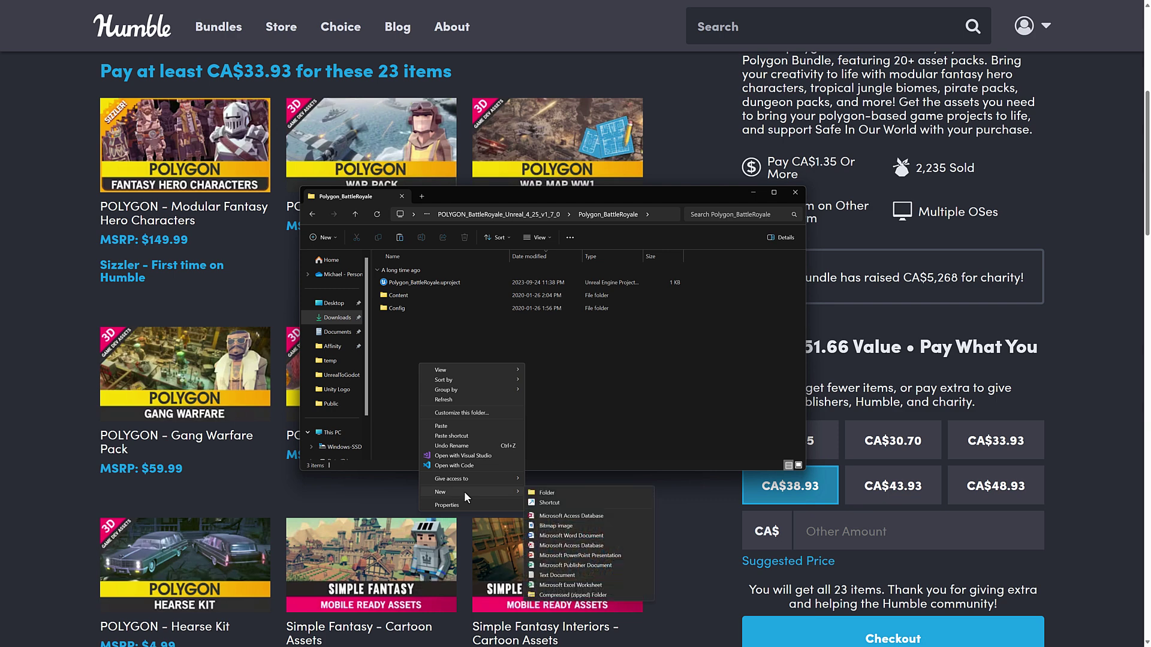
click(545, 494)
text(Plugins)
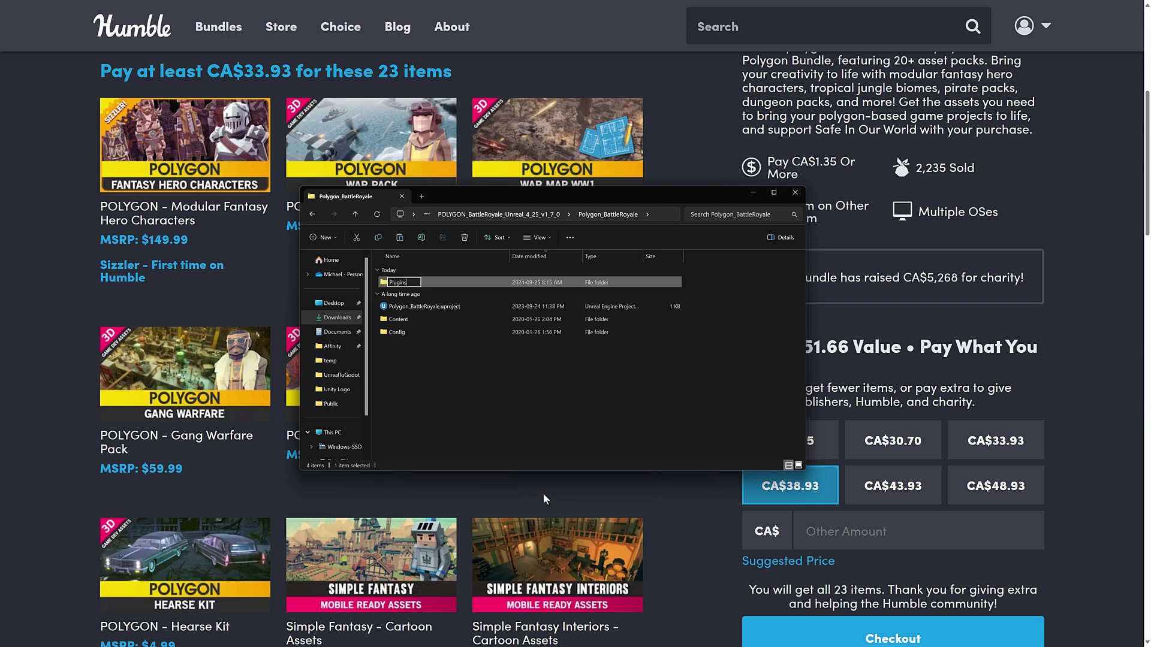
key(Return)
Paste the UnrealToGodot folder into the project's new Plugins folder.
key(Return)
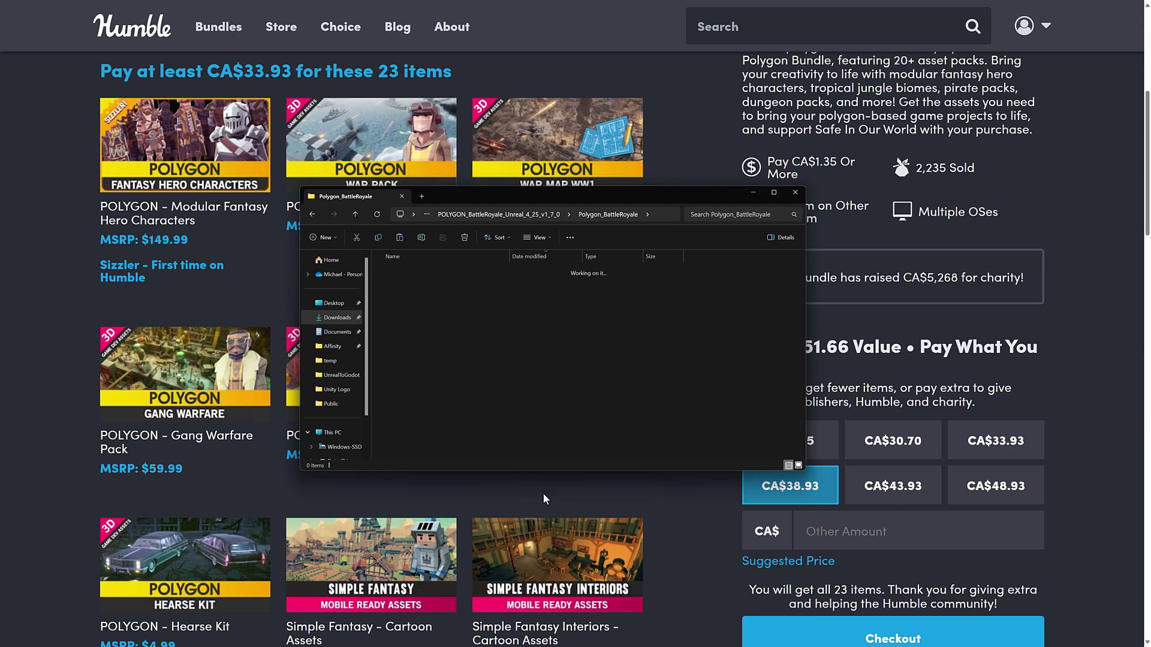
key(ctrl+v)
click(477, 355)
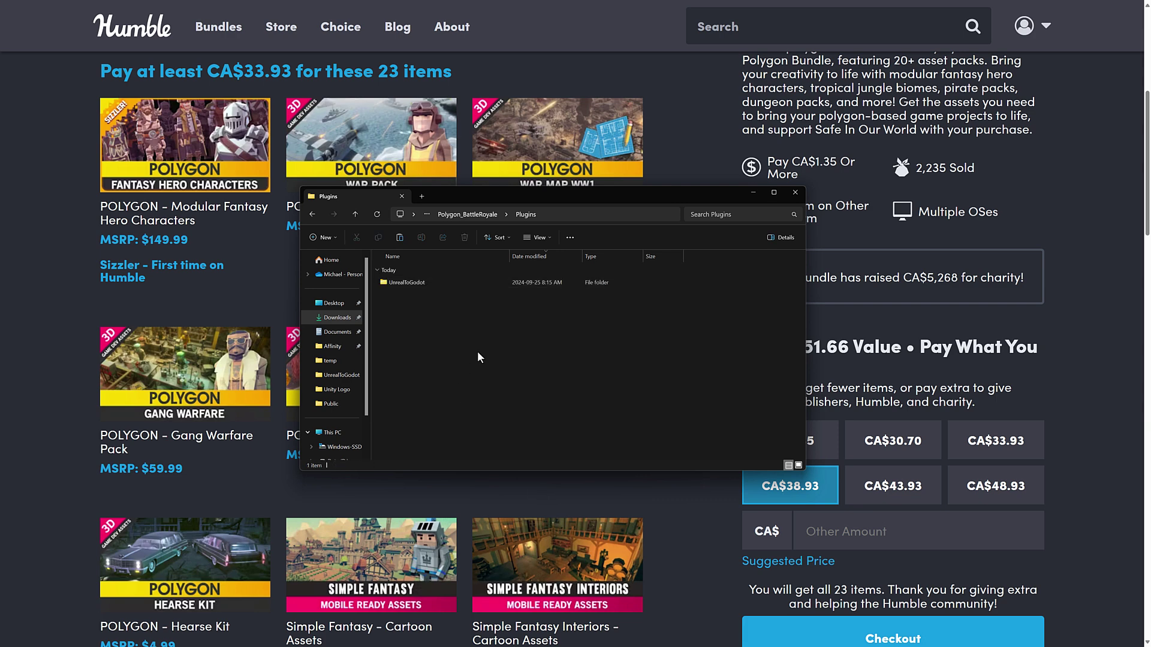
Open Polygon_BattleRoyale.uproject from the project folder with Unreal Engine version 5.4.
click(450, 214)
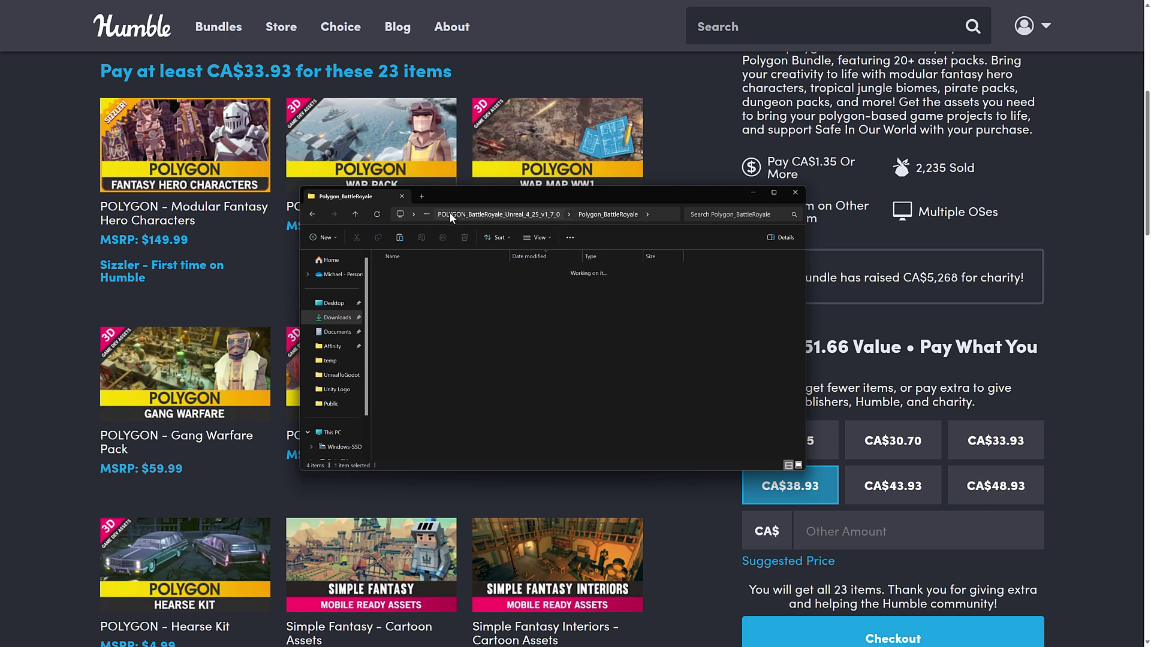
double_click(411, 304)
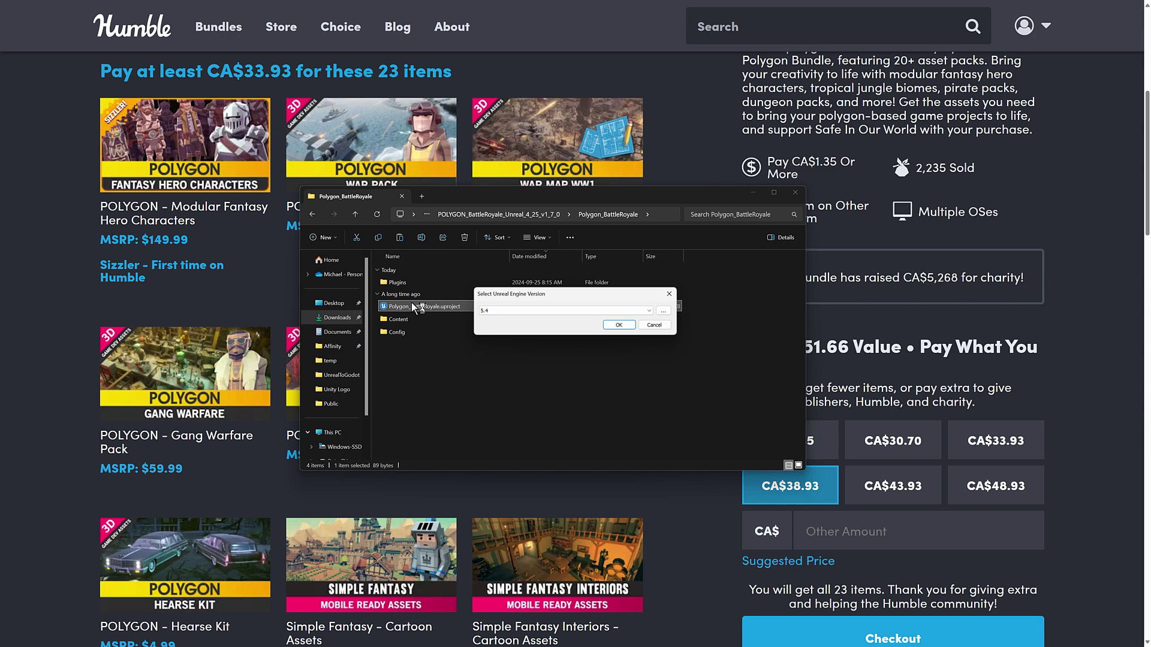
click(631, 324)
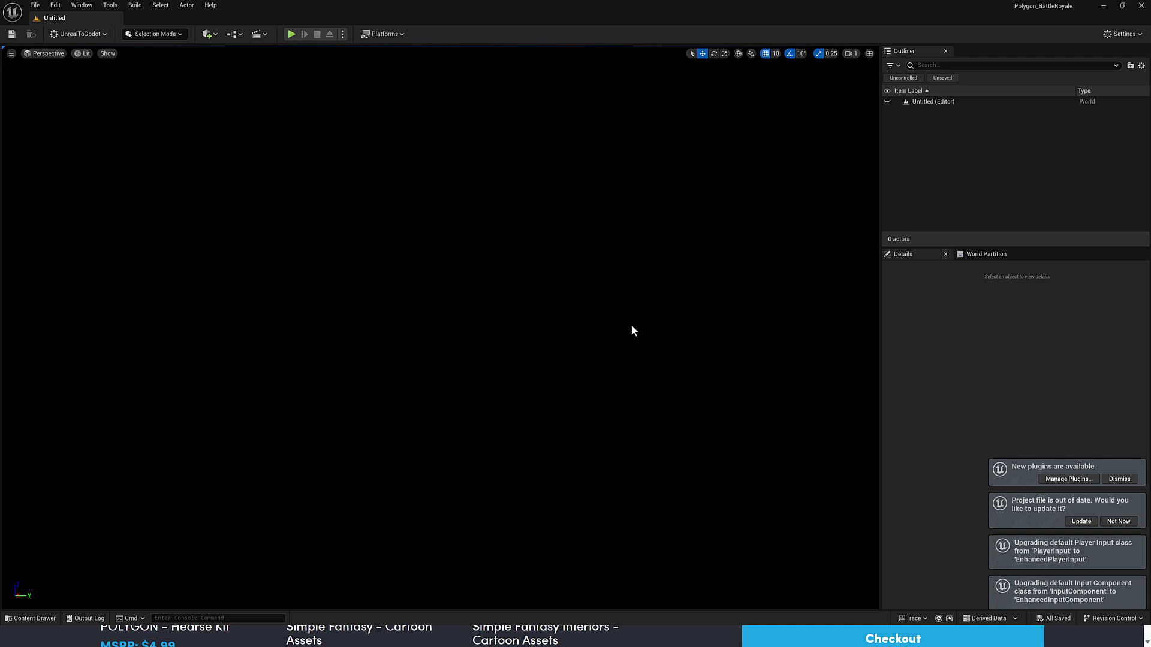
Dismiss the new plugins notification and decline updating the project file for now.
click(1119, 479)
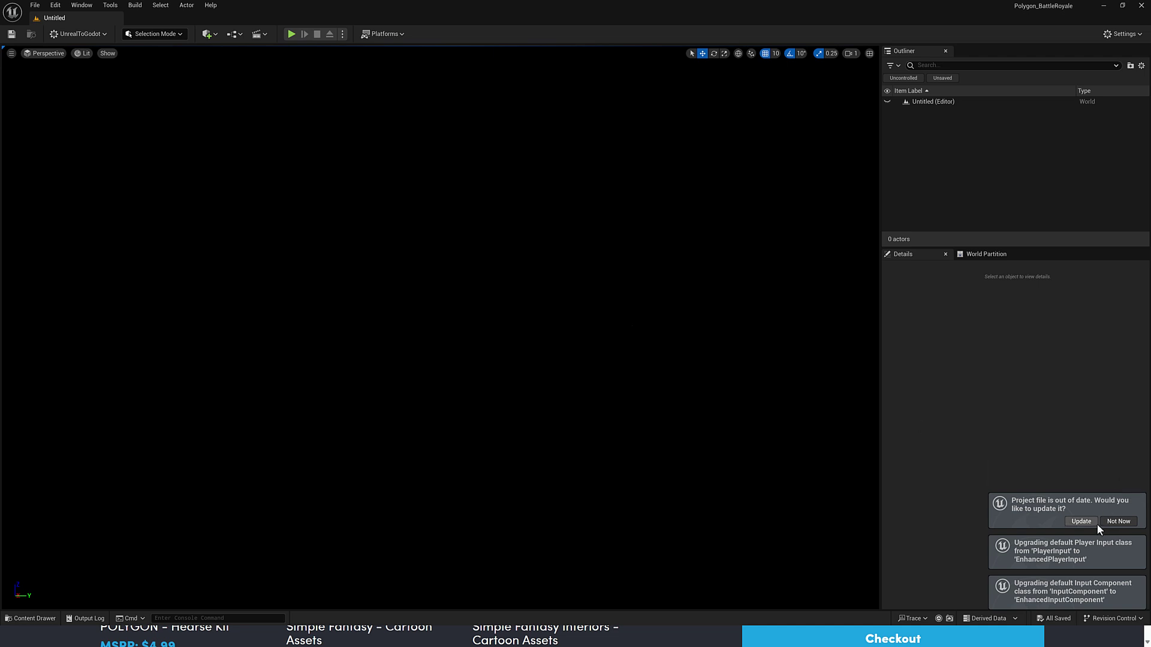
click(1116, 521)
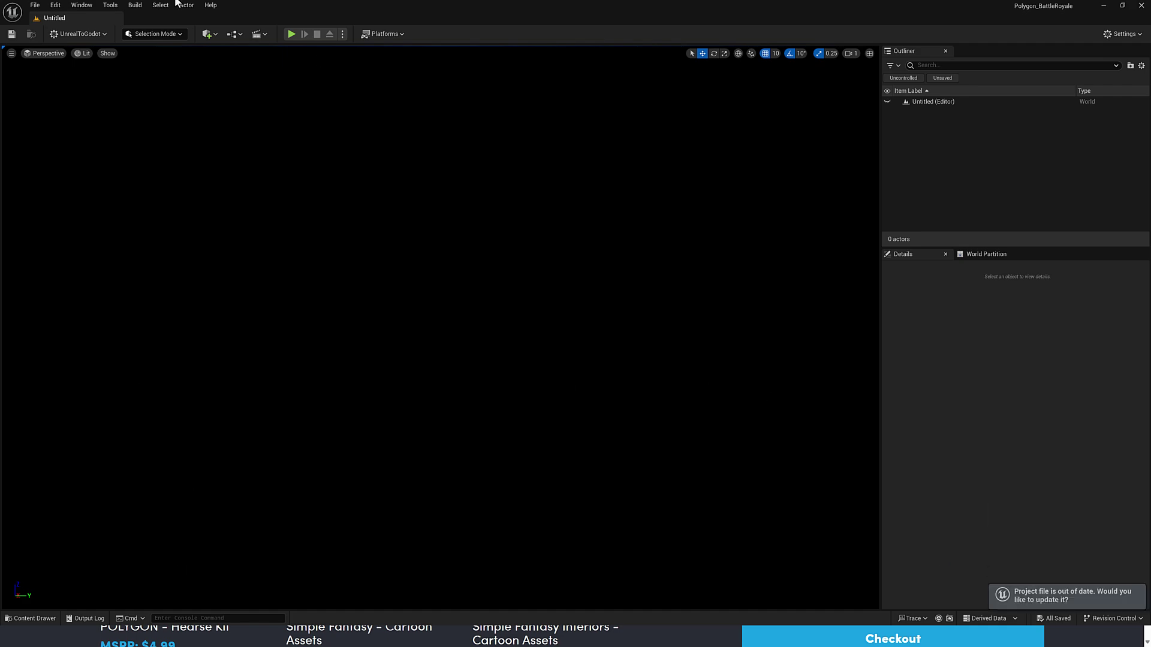
Make the Unreal editor fill the whole screen and open the Content Drawer to browse the project's assets.
click(82, 5)
click(122, 324)
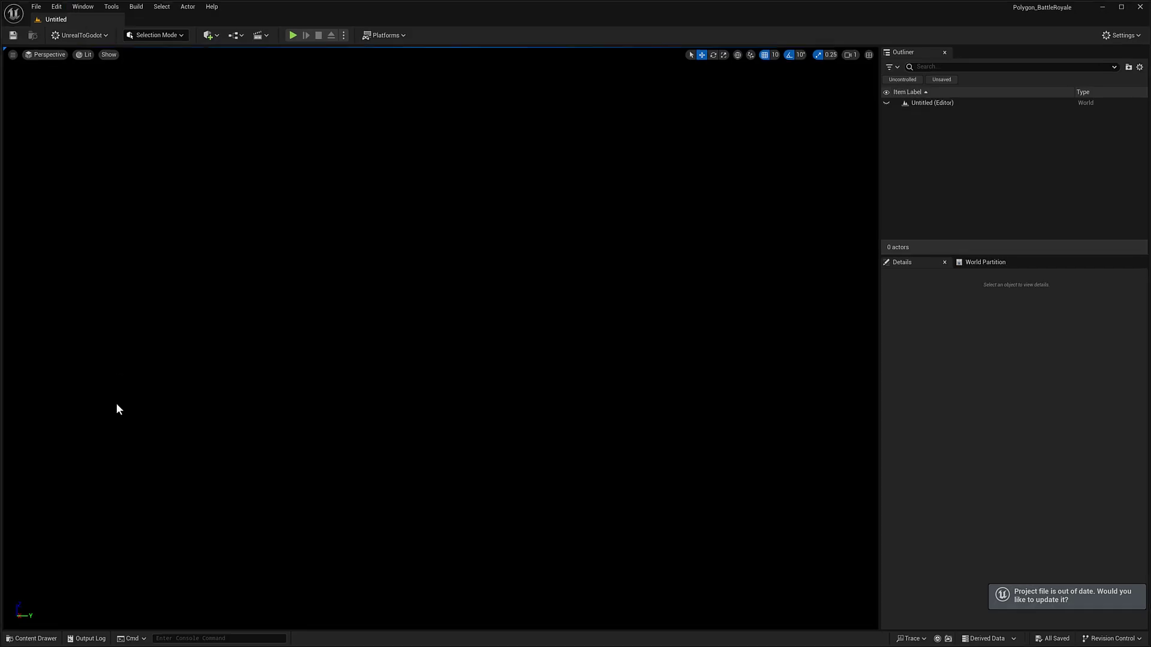
click(31, 638)
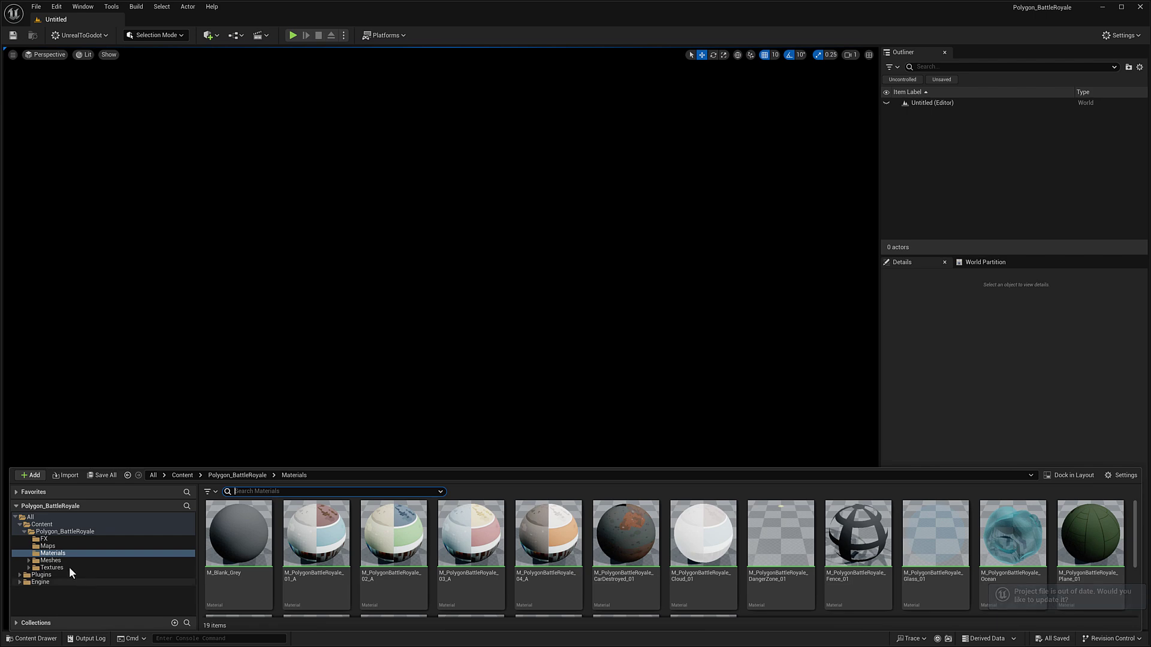
Open the Demo level from the Polygon_BattleRoyale Maps folder and look around the scene.
click(47, 546)
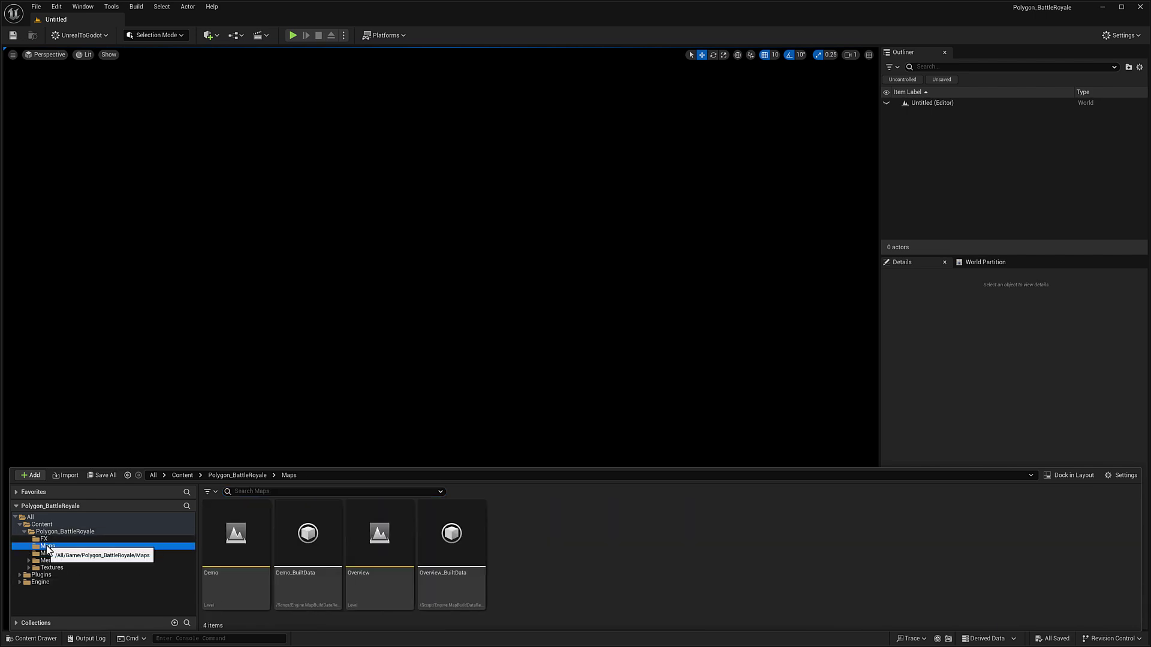
double_click(231, 531)
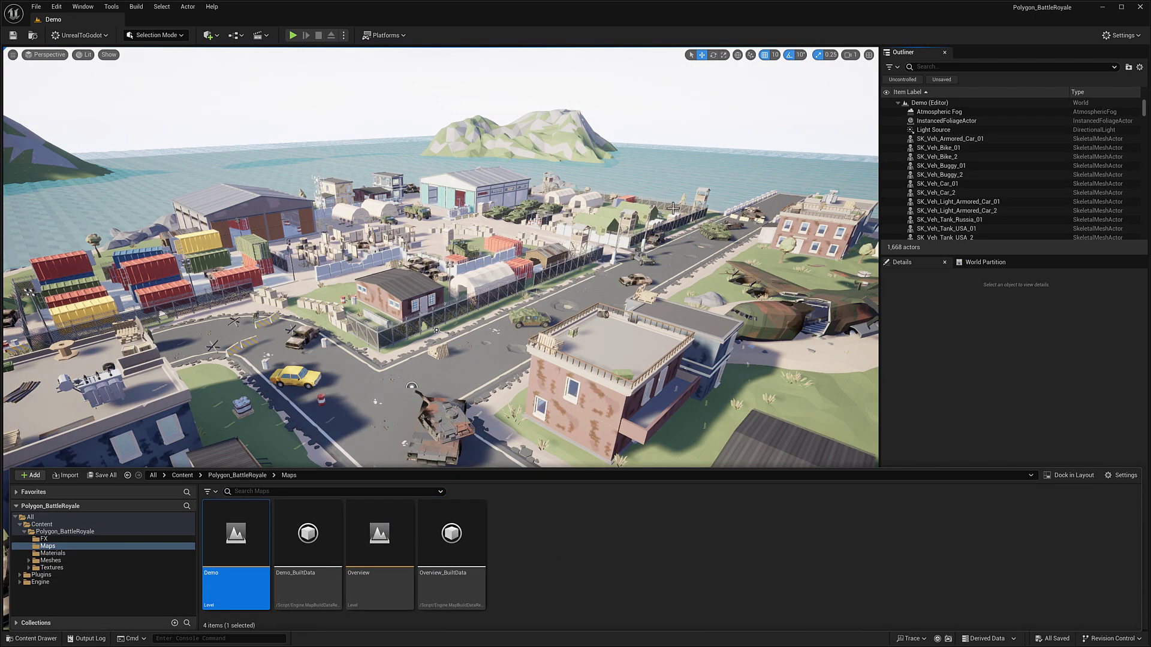
right_drag(538, 257, 581, 297)
right_drag(440, 339, 441, 339)
key(w)
right_drag(441, 338, 821, 340)
key(w)
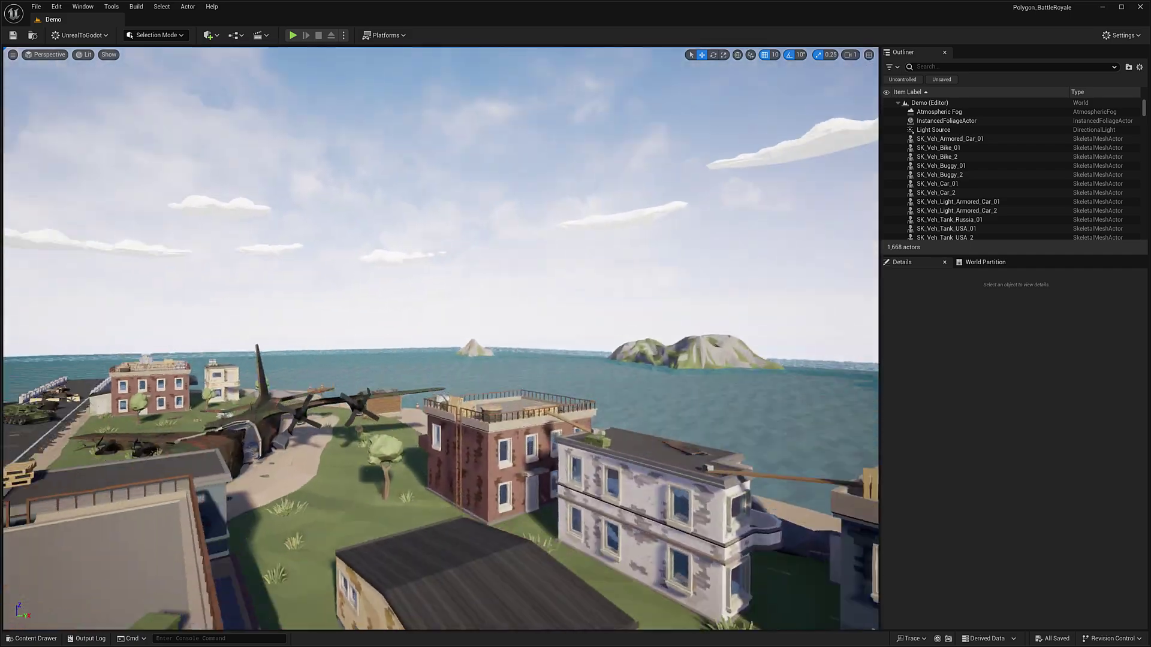
right_drag(441, 338, 293, 380)
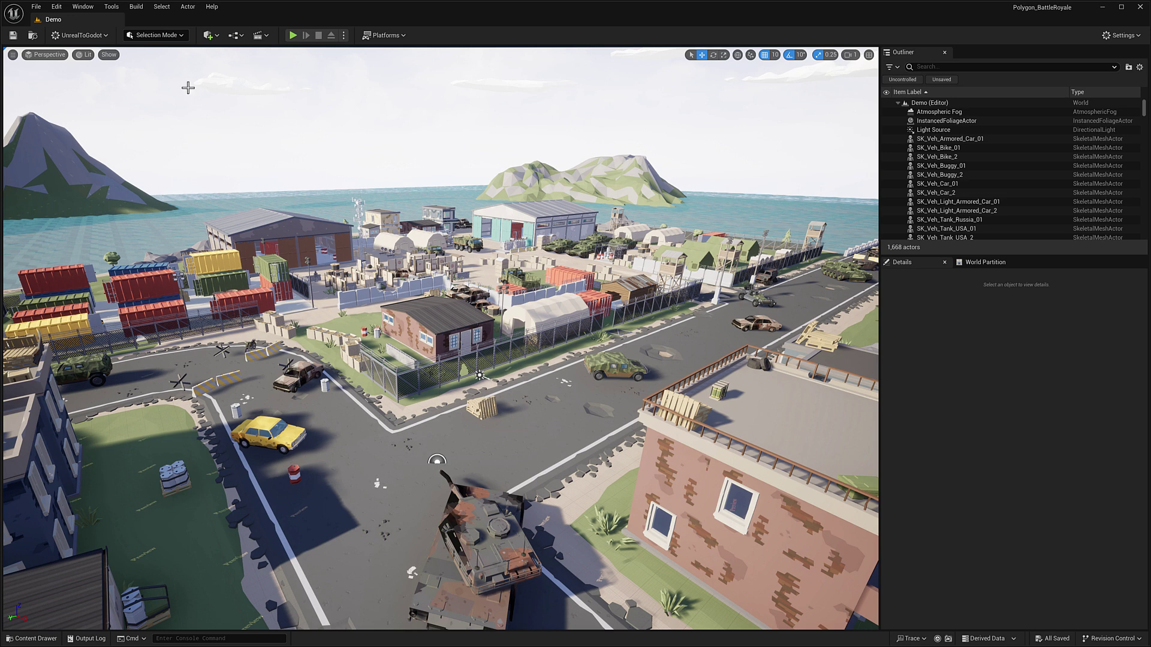
Start the UnrealToGodot export with VisualShaders as the shader option and C:\temp\YouTubeDemo as the output directory.
click(104, 36)
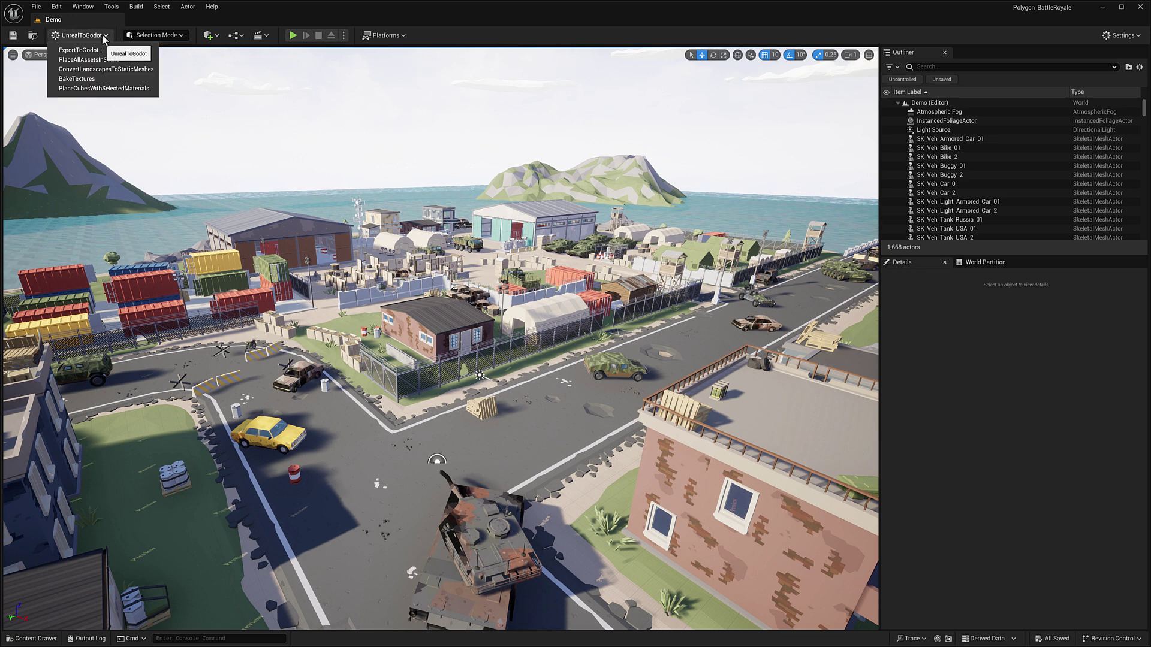
click(96, 50)
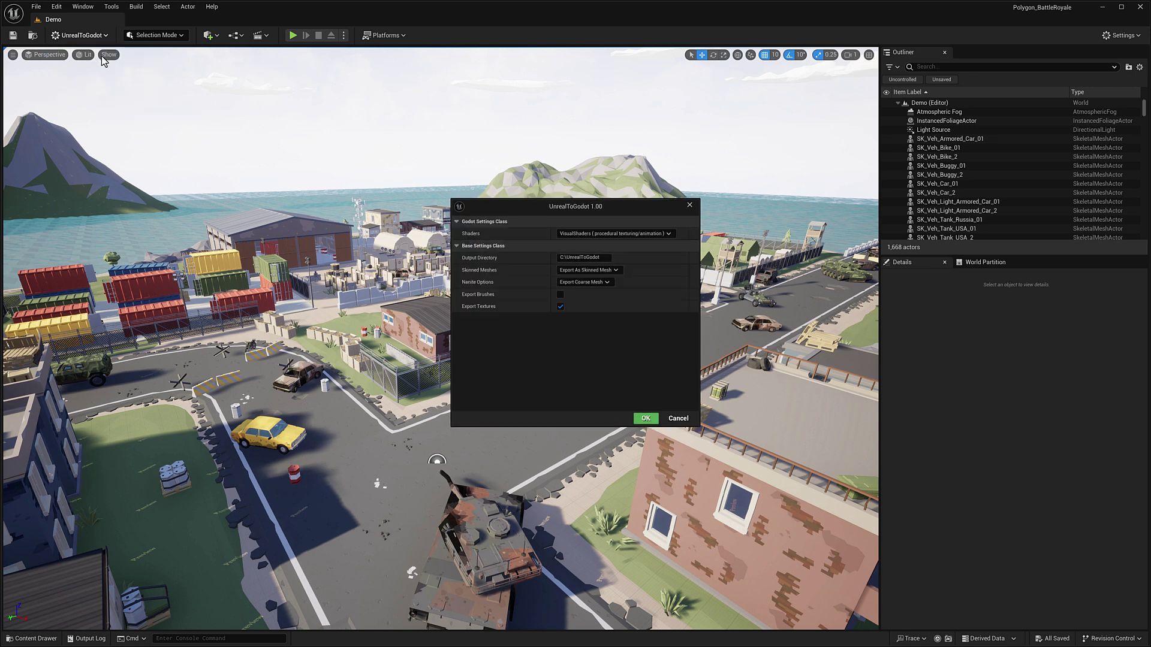
click(605, 234)
click(616, 242)
click(604, 257)
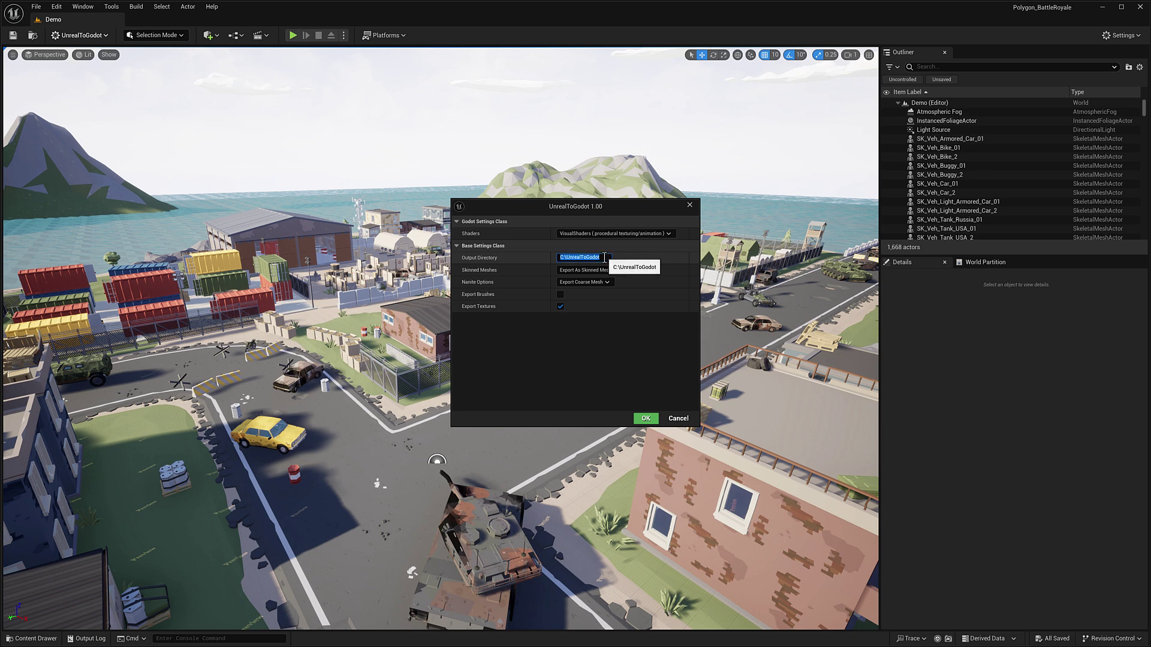
drag(567, 257, 641, 257)
text(temp\YouTubeDemo)
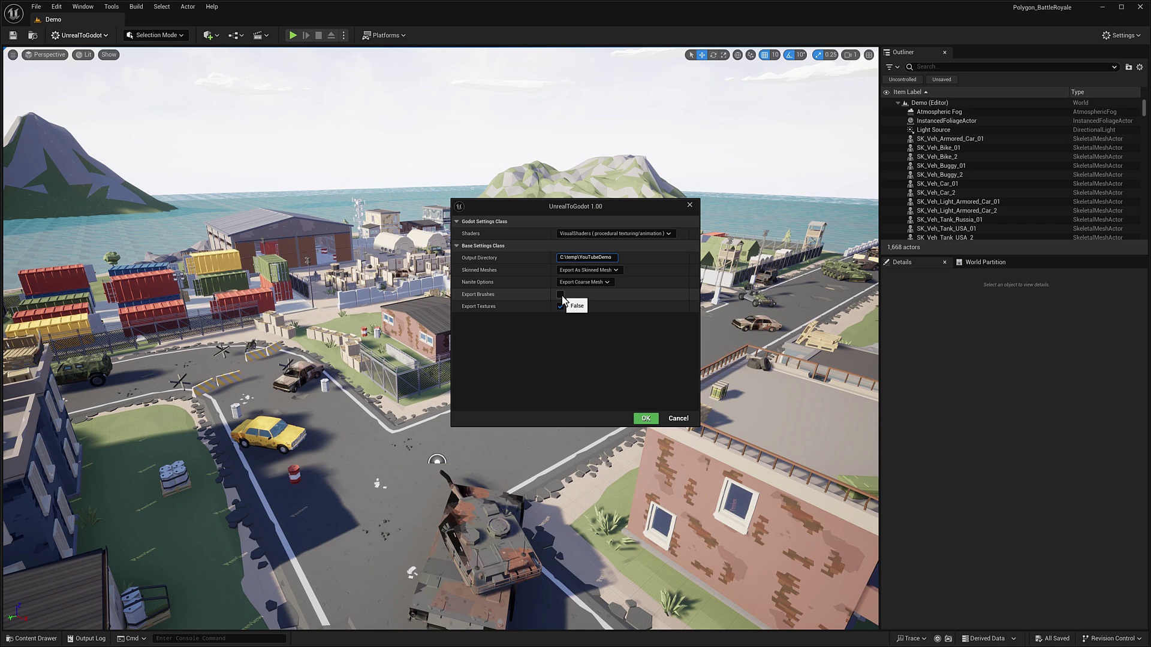
click(644, 419)
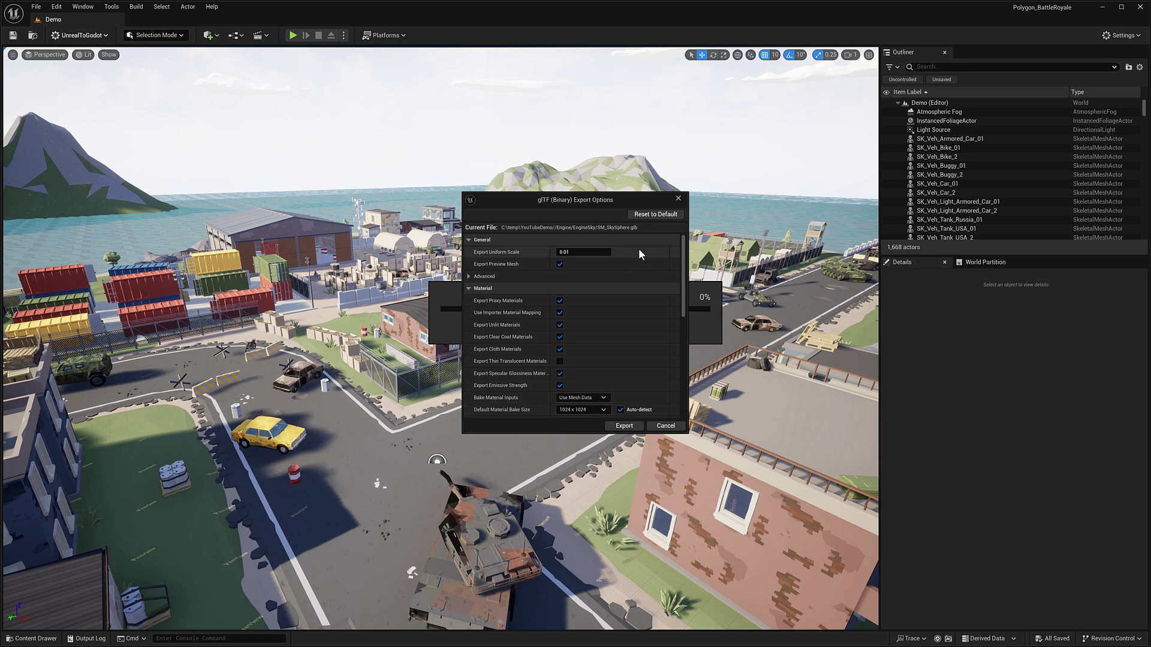
Run the export with the default glTF options, then dismiss the completion message and close the Message Log.
drag(682, 265, 671, 300)
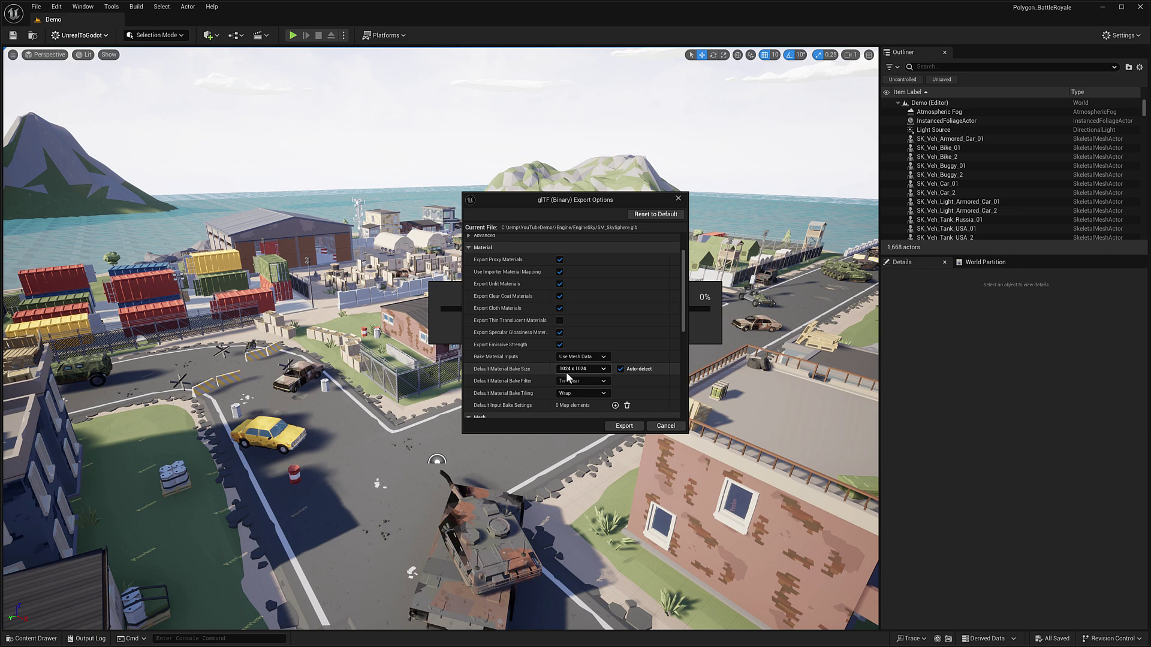
click(618, 425)
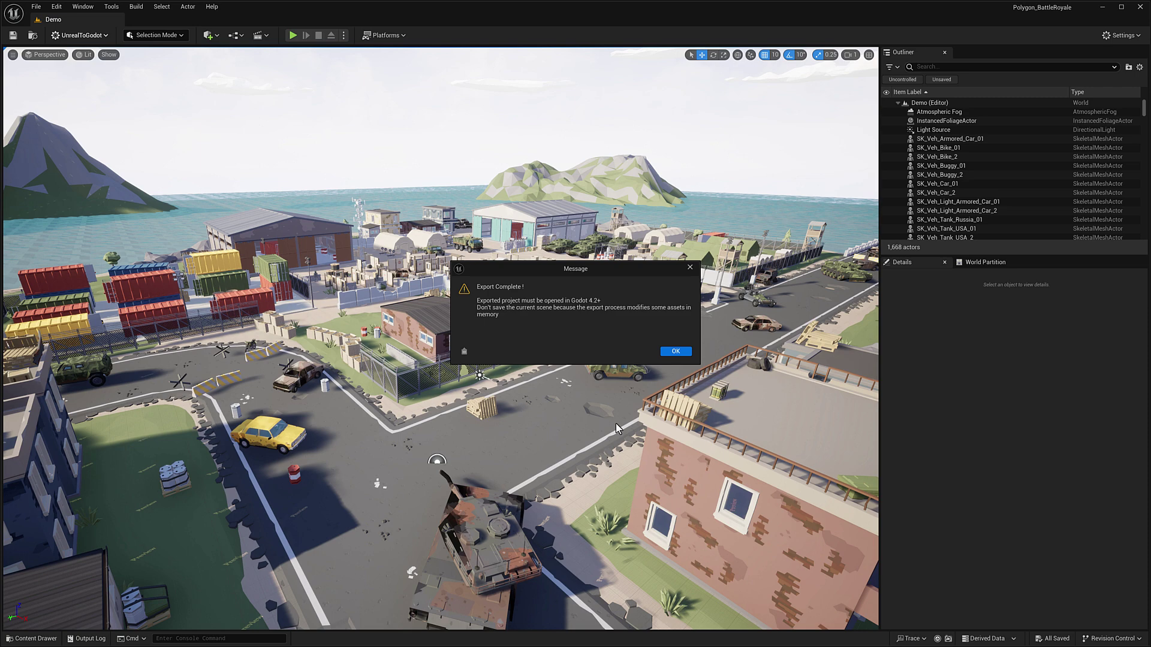
click(680, 352)
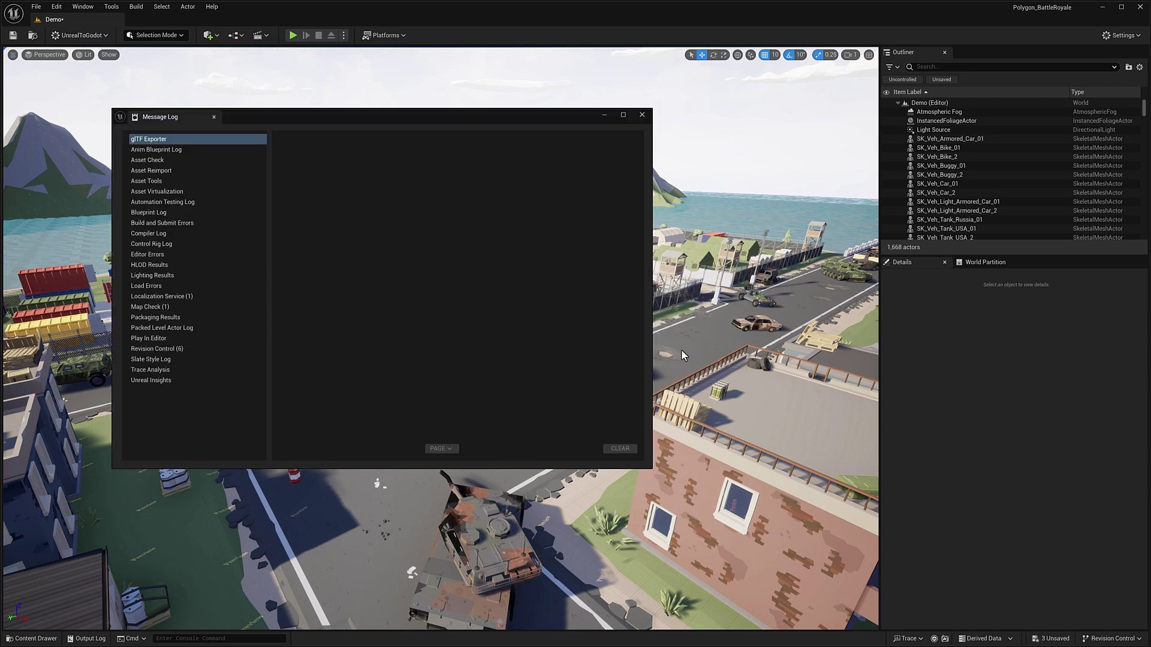
click(640, 115)
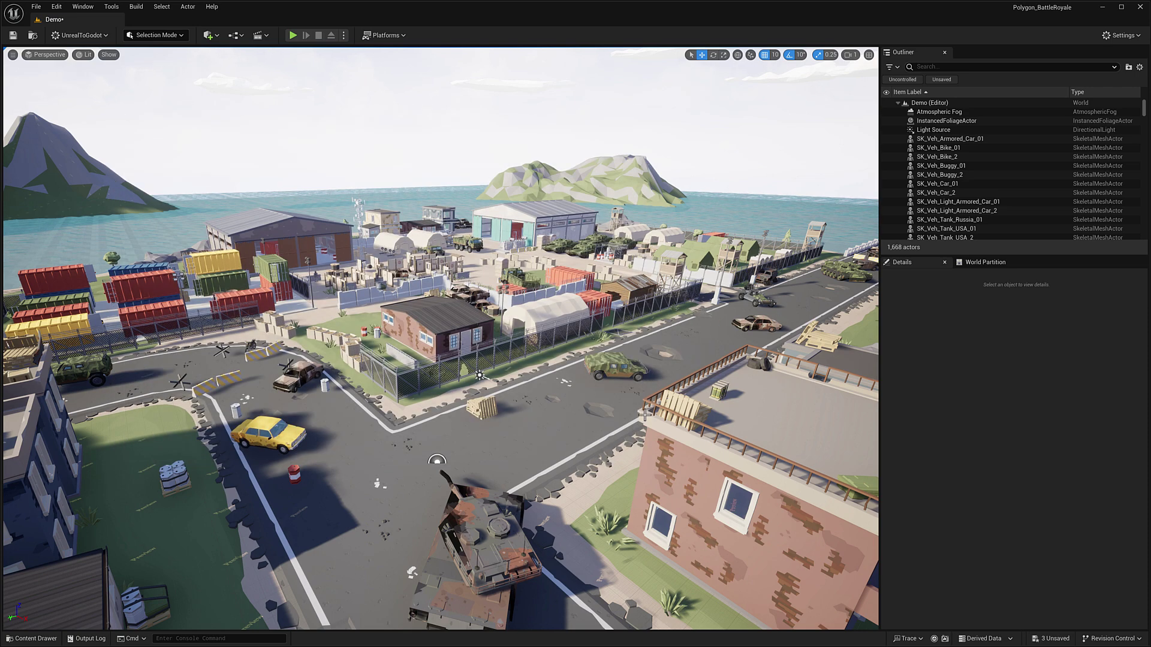
Launch Godot_v4.3-stable_mono_win64.exe from the Godot folder in Downloads.
key(alt+Tab)
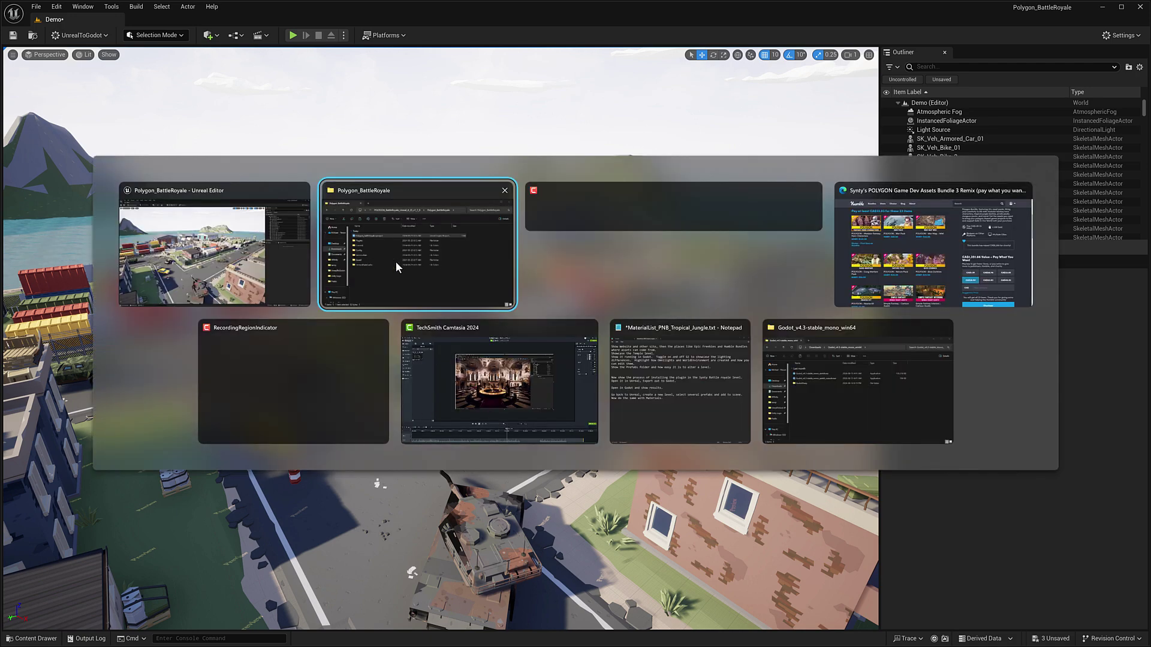
click(365, 263)
click(336, 317)
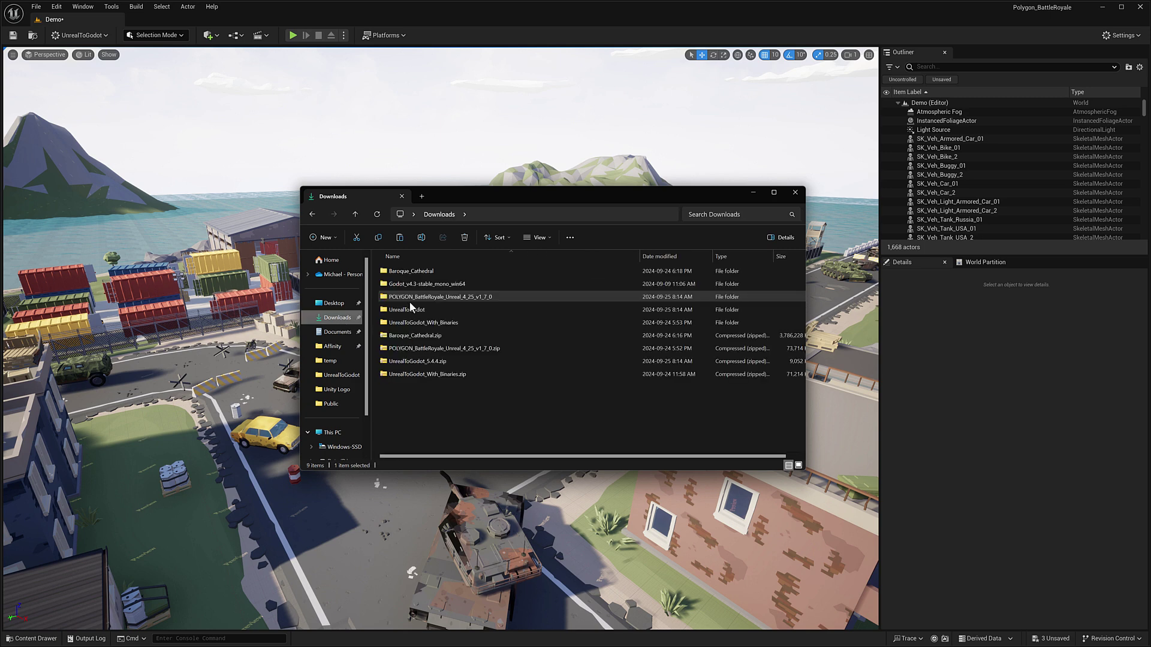
double_click(420, 284)
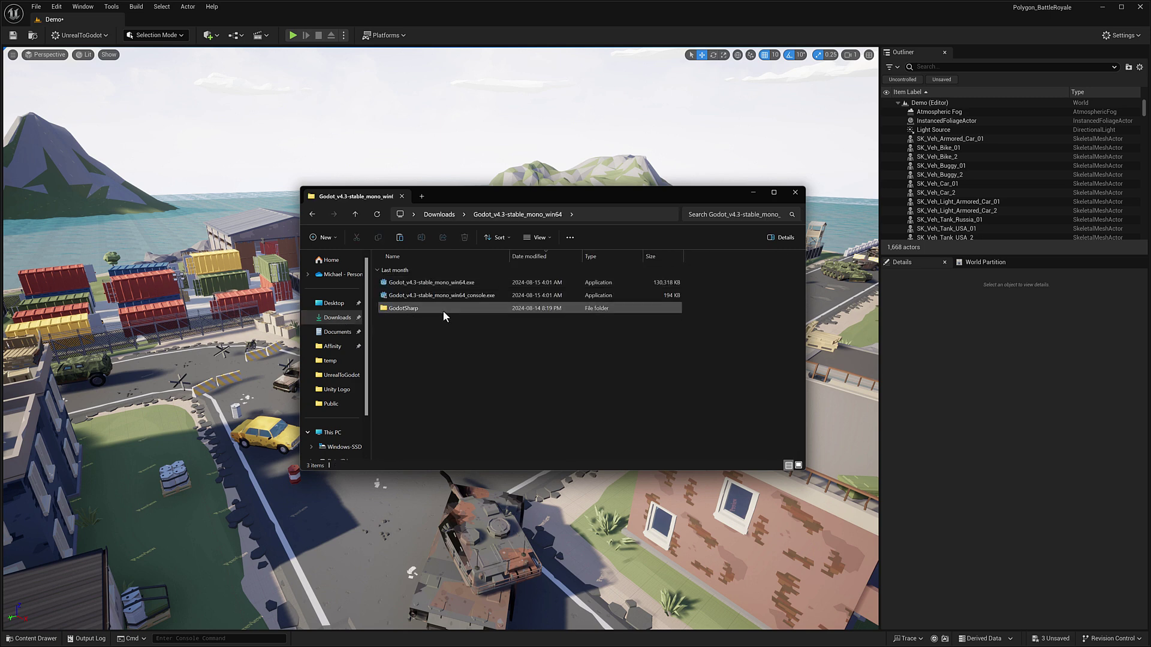
double_click(438, 281)
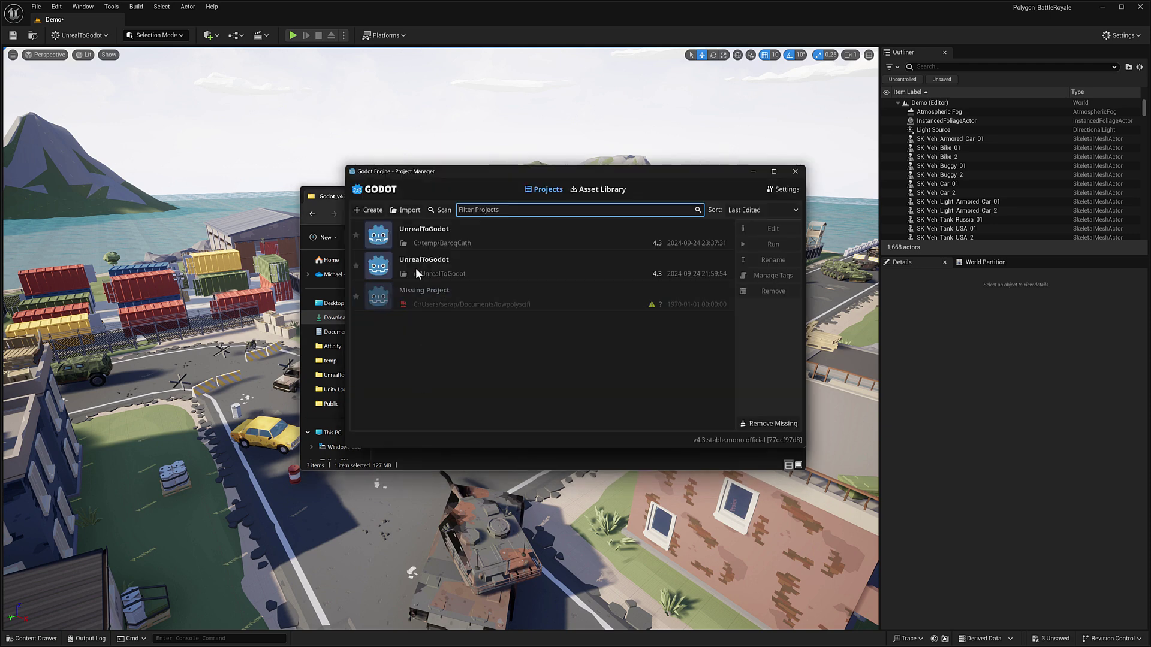
Import project.godot from C:/temp/YouTubeDemo into Godot and open the project for editing.
click(407, 211)
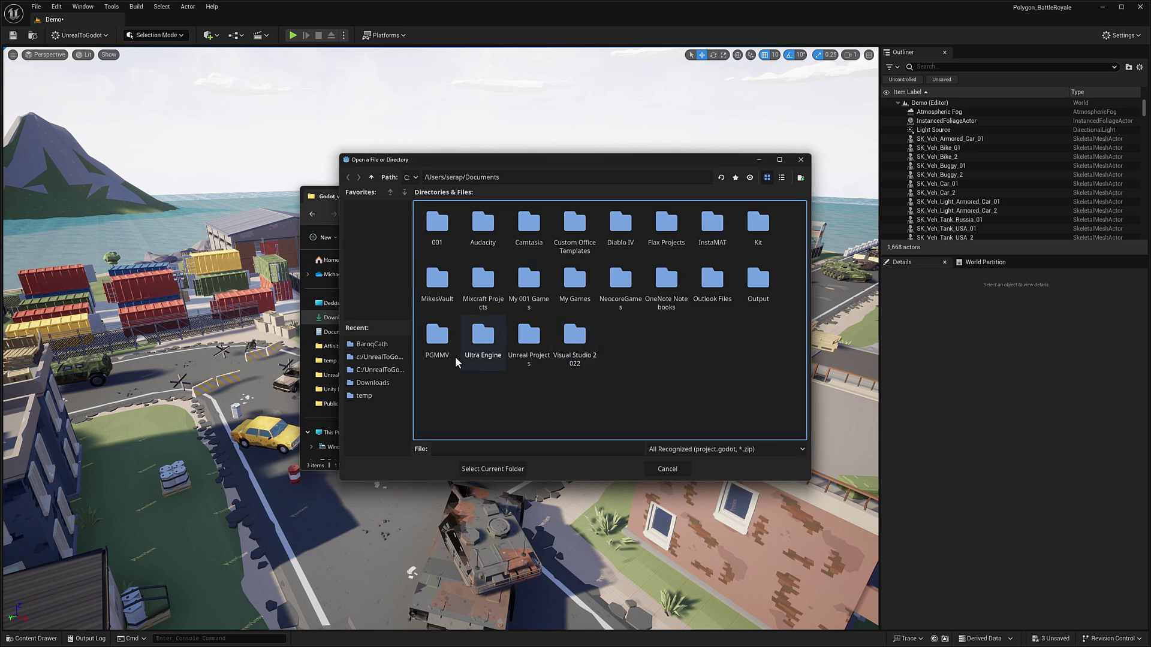
click(364, 396)
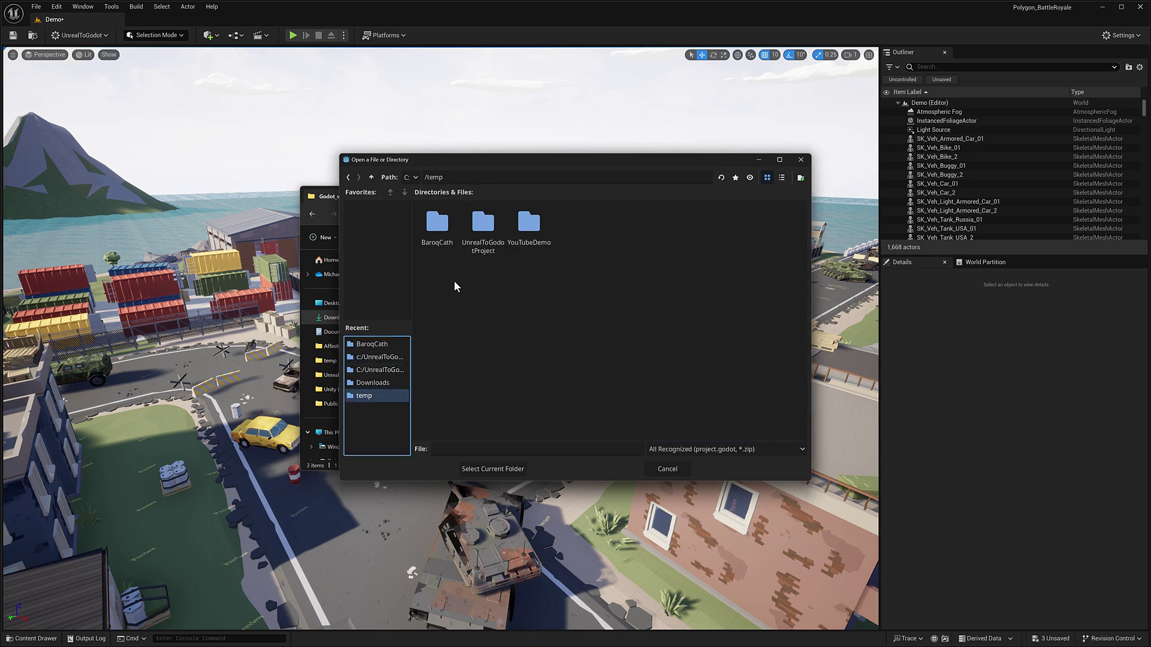
double_click(508, 238)
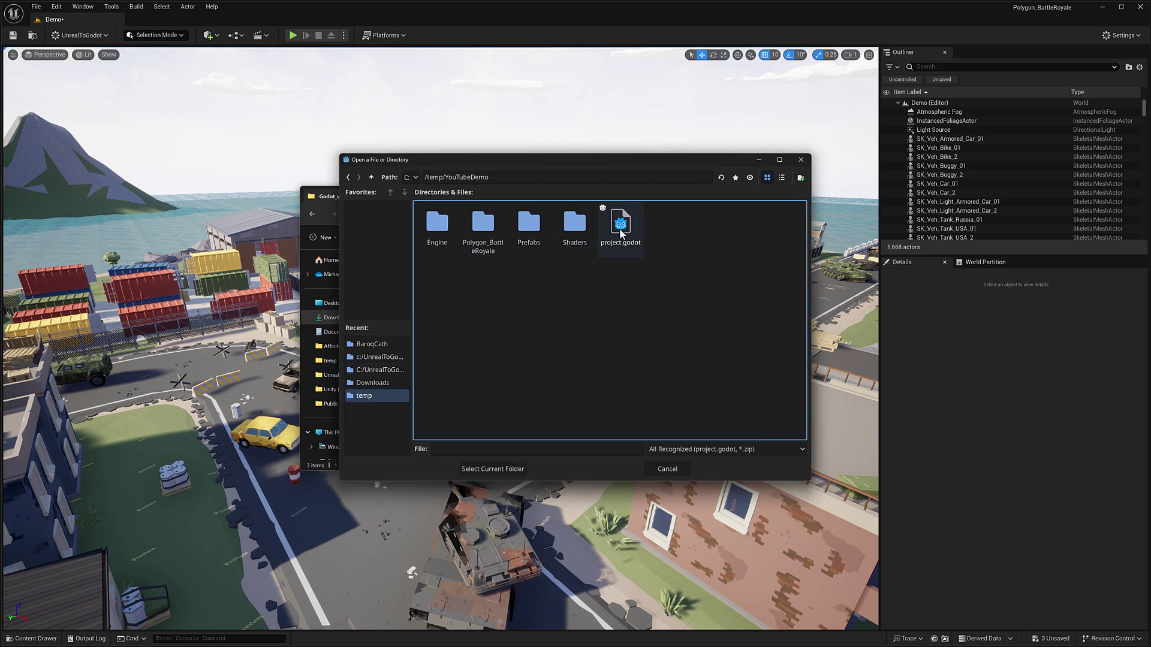
double_click(624, 225)
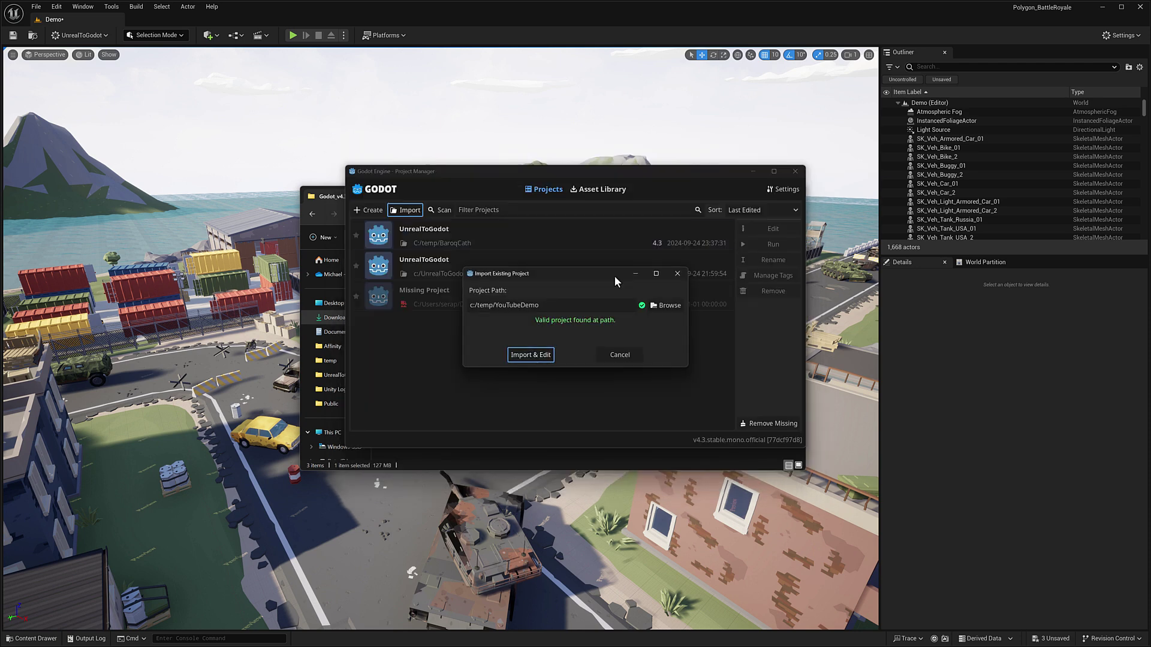
click(542, 353)
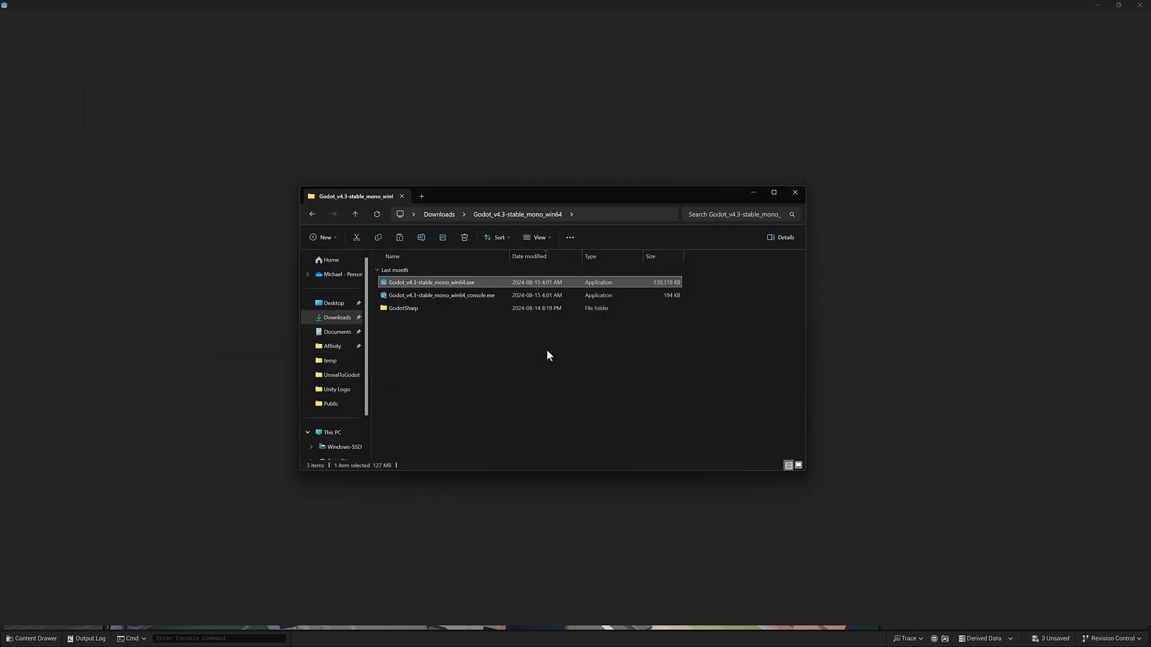
click(412, 2)
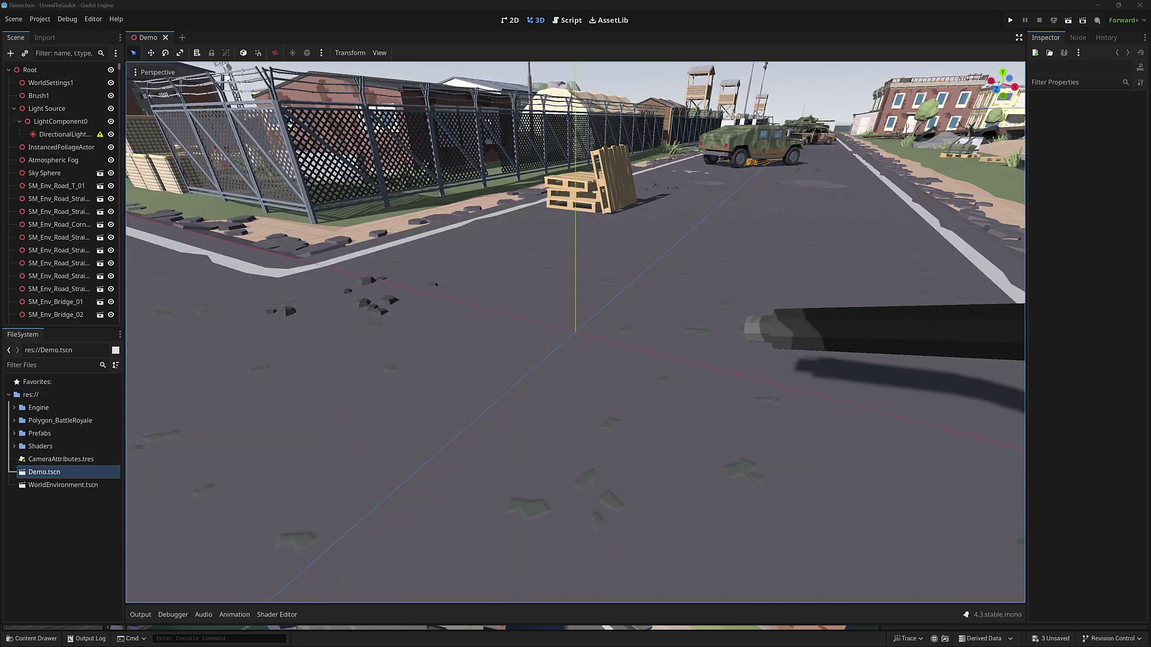
Fly up and around the exported Demo scene in Godot to examine the streets, buildings and vehicles.
right_drag(590, 305, 348, 286)
key(e)
key(e)
key(w)
key(a)
key(s)
right_drag(627, 289, 587, 402)
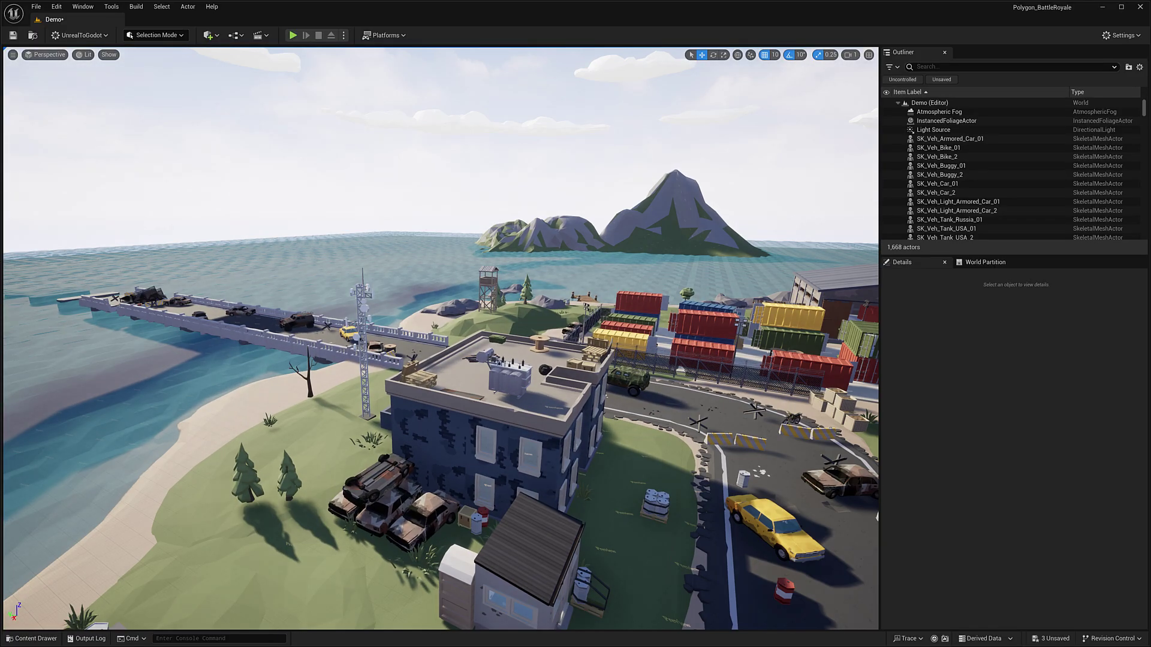
View the original level in the Unreal editor for comparison, then switch back to Godot and inspect the military base.
right_drag(440, 338, 647, 341)
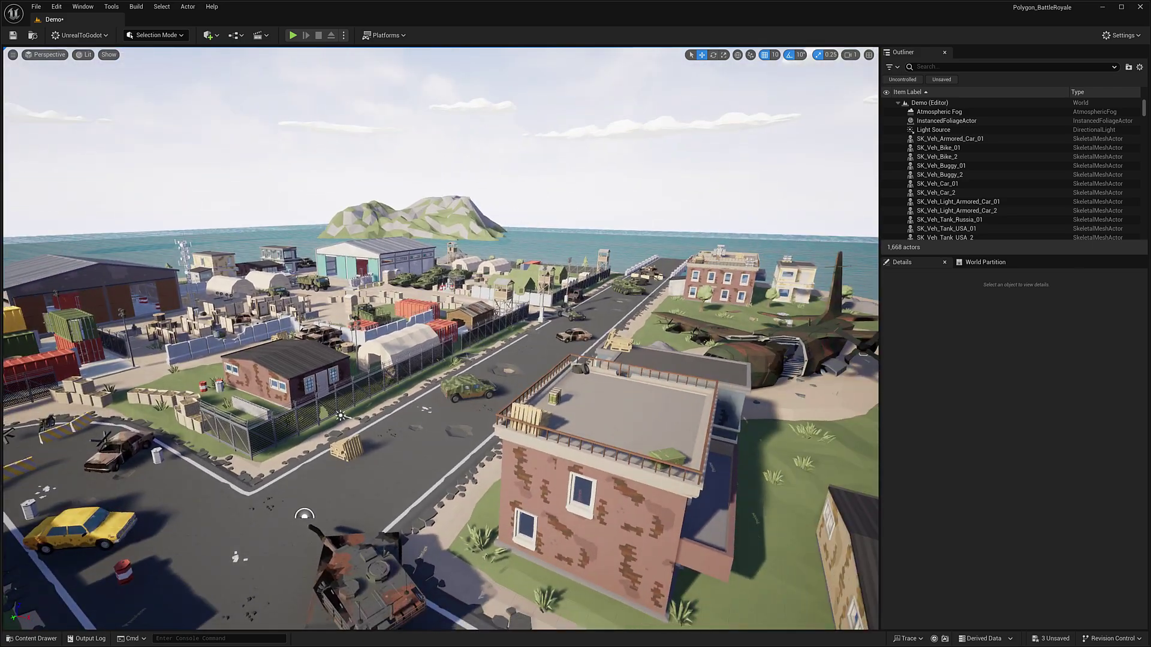
key(alt+Tab)
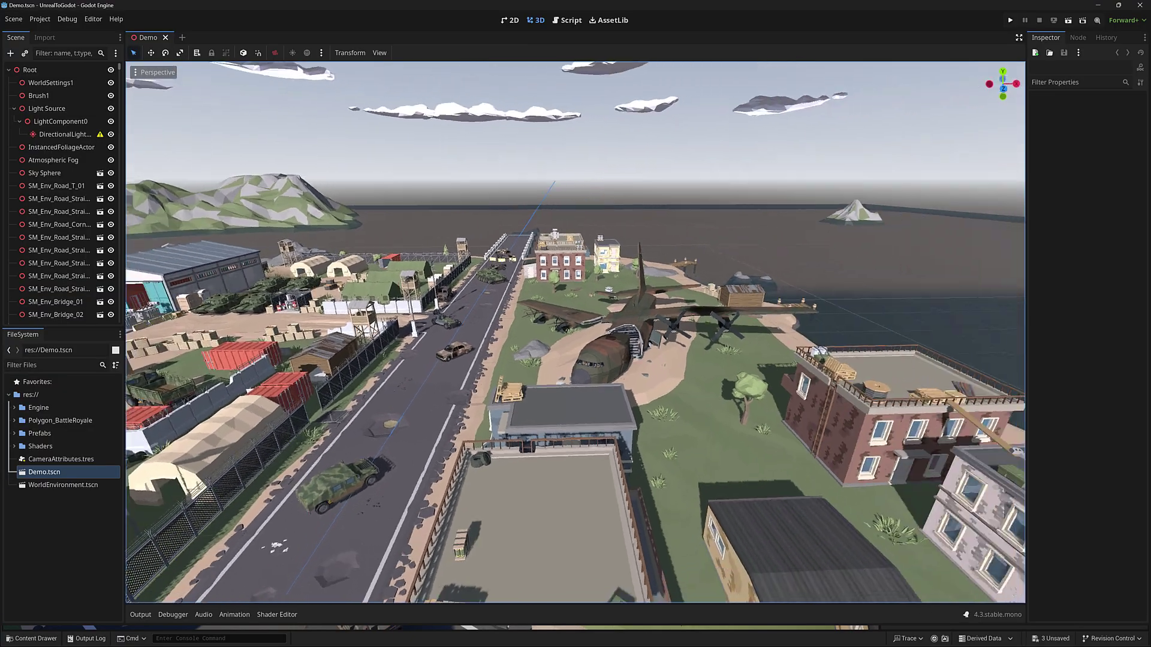
mouse_move(575, 333)
right_down()
mouse_move(708, 349)
mouse_move(492, 324)
mouse_move(622, 312)
mouse_move(629, 326)
mouse_move(575, 333)
mouse_move(622, 344)
mouse_move(576, 333)
mouse_move(610, 326)
mouse_move(582, 333)
right_up()
key(w)
scroll(575, 333, up, 4)
key(w)
key(w)
key(w)
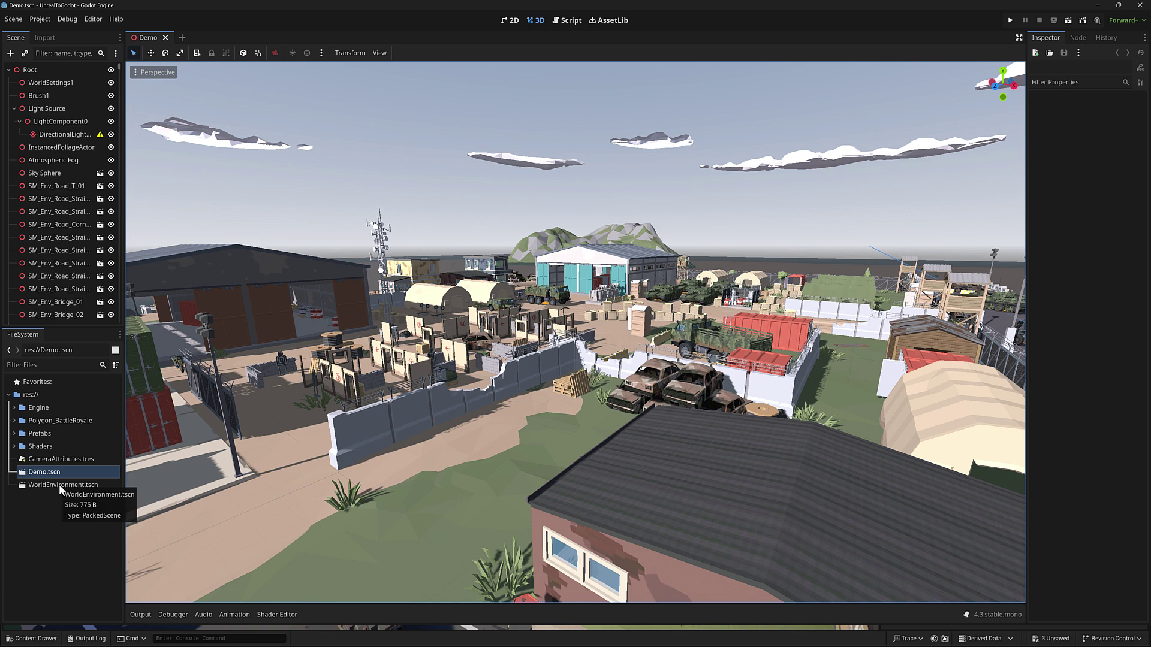
Enable SDFGI in the WorldEnvironment node's environment in WorldEnvironment.tscn and save the scene.
double_click(59, 484)
double_click(65, 84)
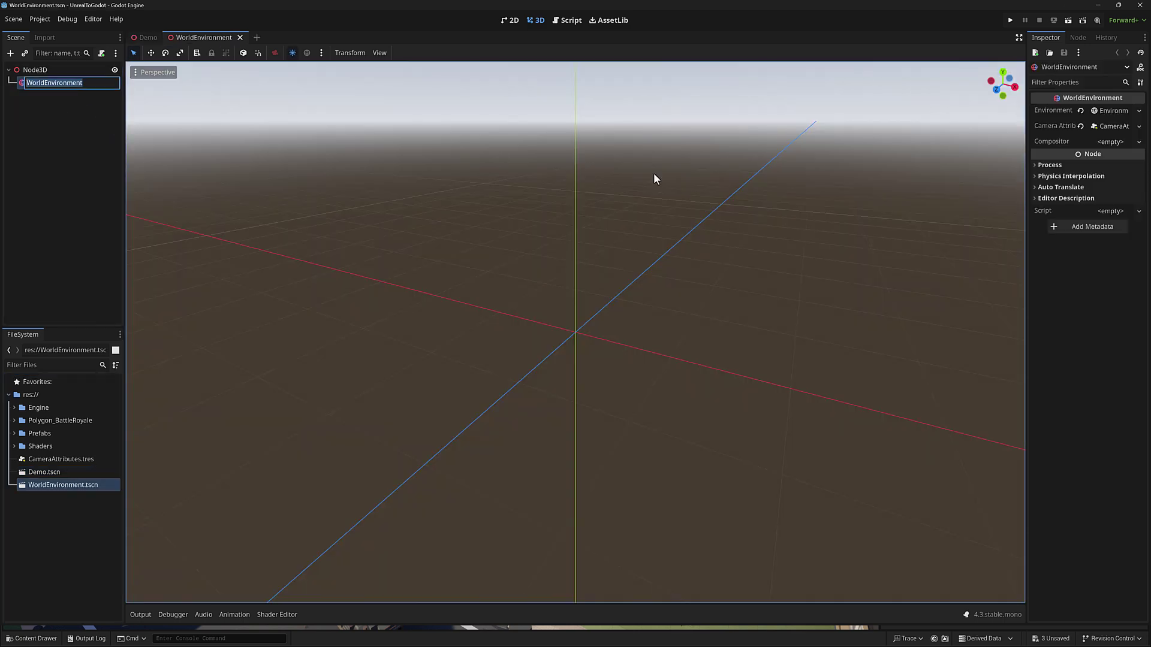
click(1107, 111)
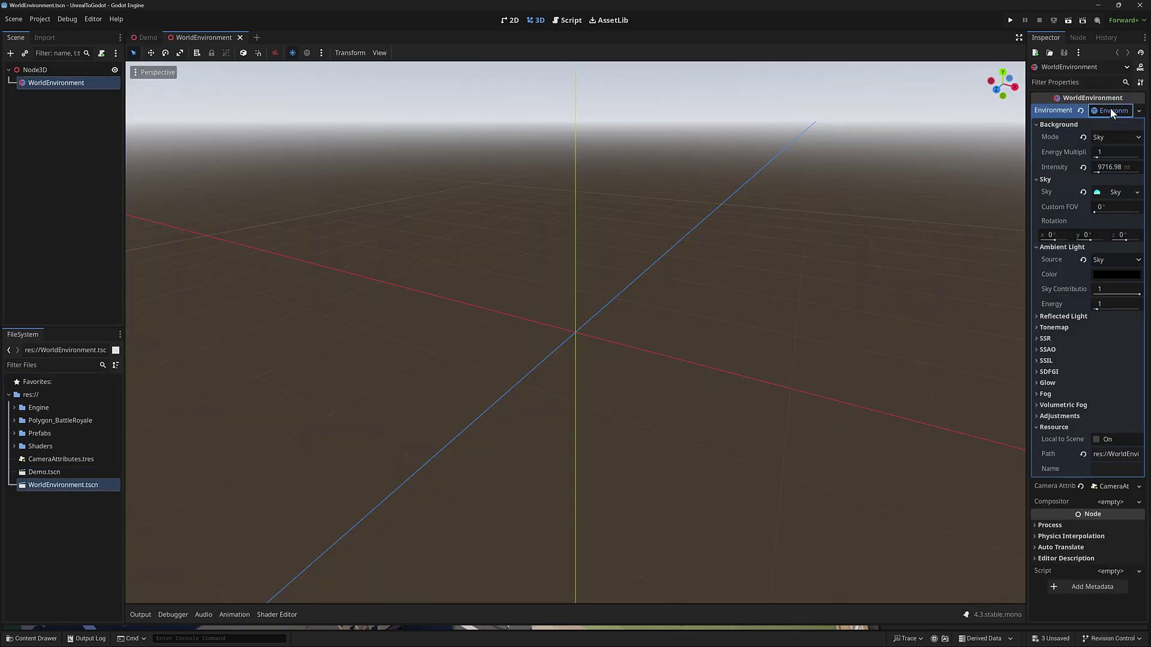
click(1037, 372)
click(1096, 384)
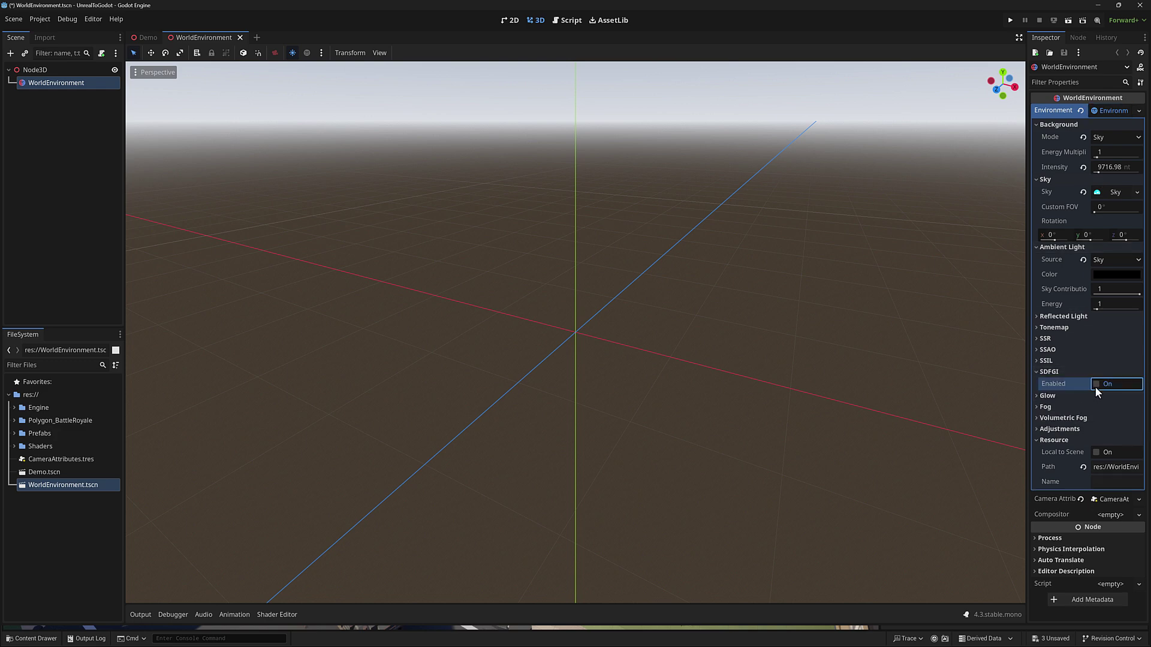
click(1096, 384)
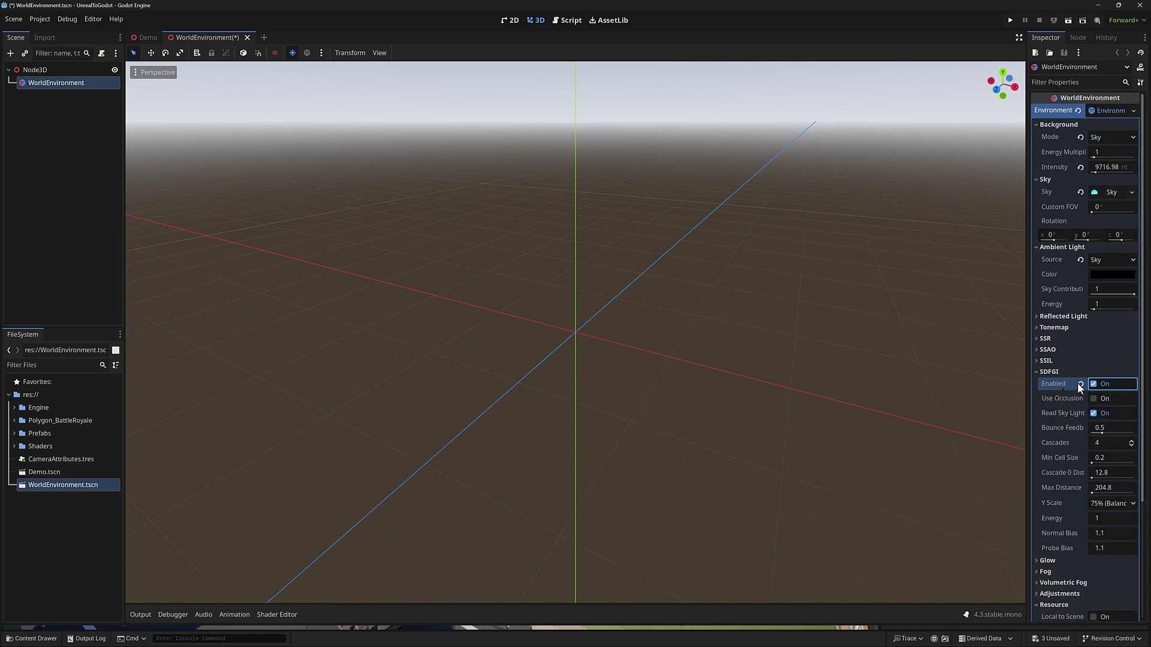
key(ctrl+s)
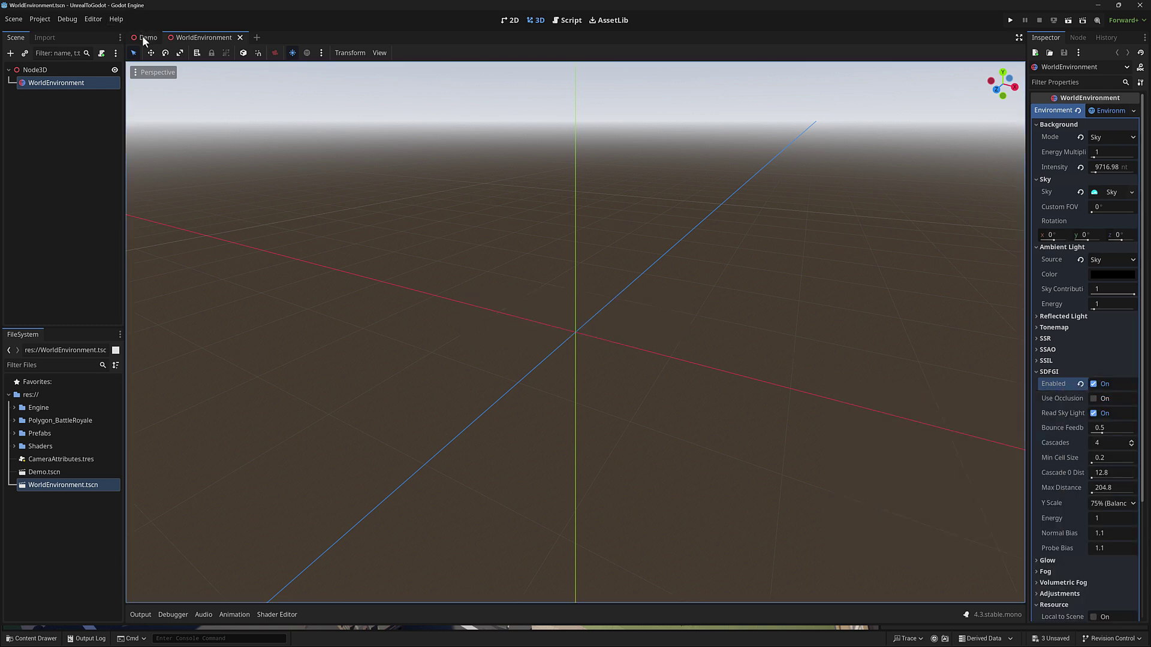
Return to the Demo scene to inspect its lighting, and expand the Prefabs folder in the project files.
click(142, 36)
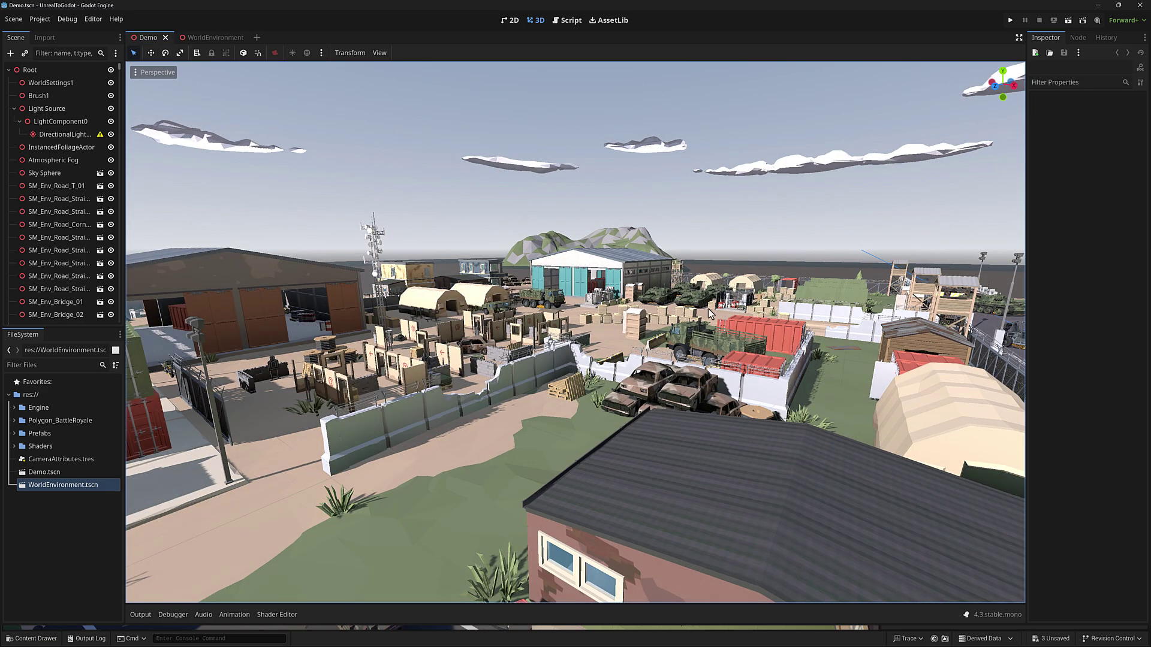
mouse_move(747, 247)
right_down()
mouse_move(923, 239)
mouse_move(507, 252)
mouse_move(531, 276)
mouse_move(743, 256)
right_up()
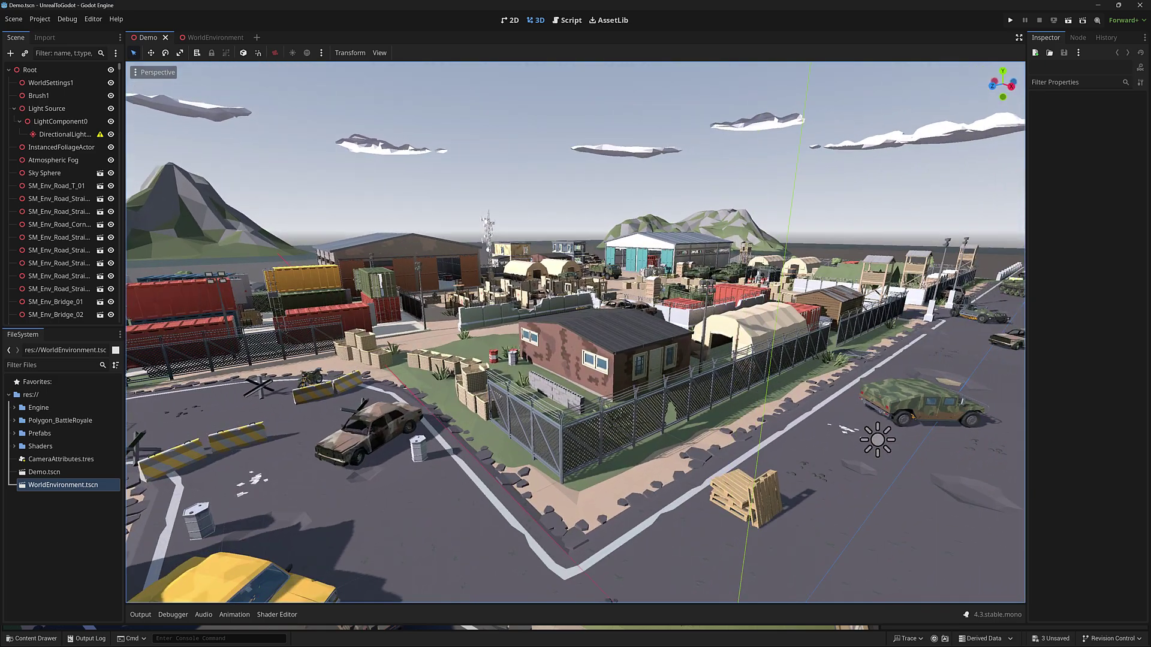
click(14, 434)
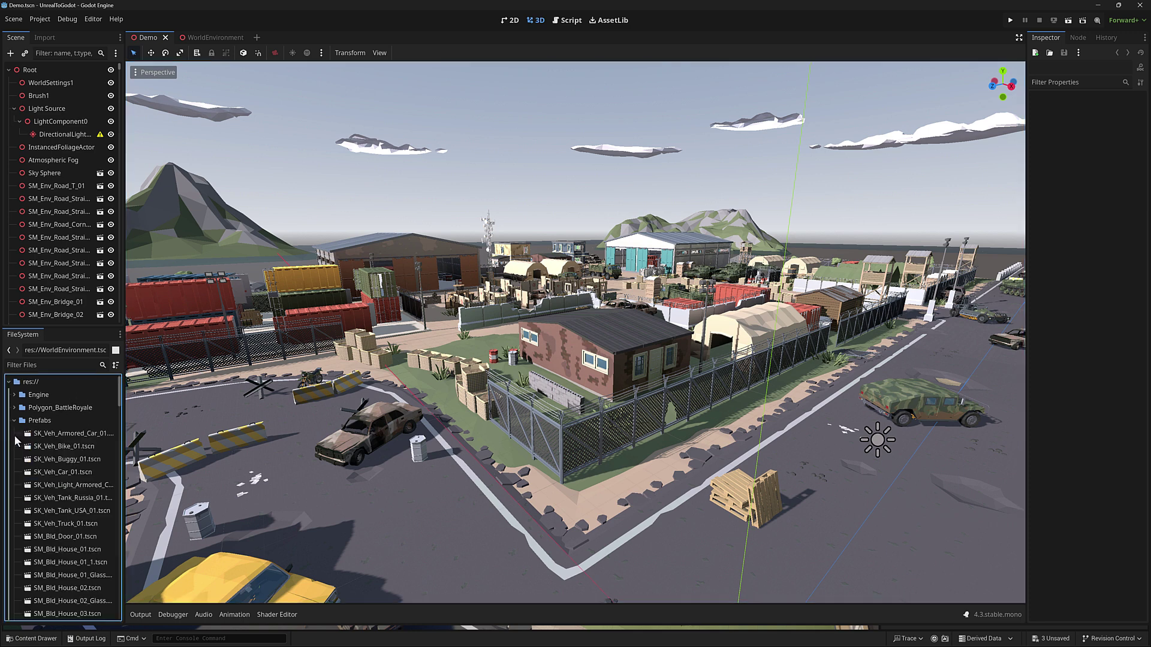
Place the SK_Veh_Bike_01, light armored car, SM_Bld_House_01, SM_Bld_House_01_1 and SM_Bld_House_02 prefabs around the street in the Demo scene.
drag(60, 447, 251, 491)
drag(87, 487, 622, 530)
drag(144, 525, 847, 467)
drag(72, 562, 195, 412)
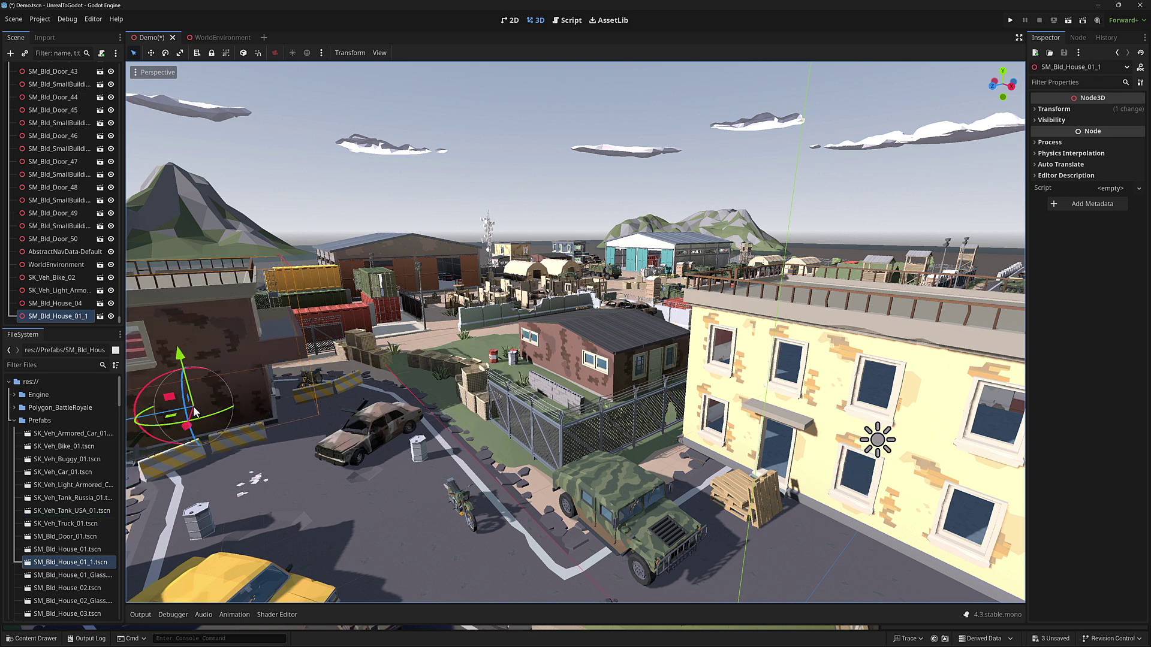
drag(157, 559, 316, 511)
key(w)
right_drag(523, 460, 633, 461)
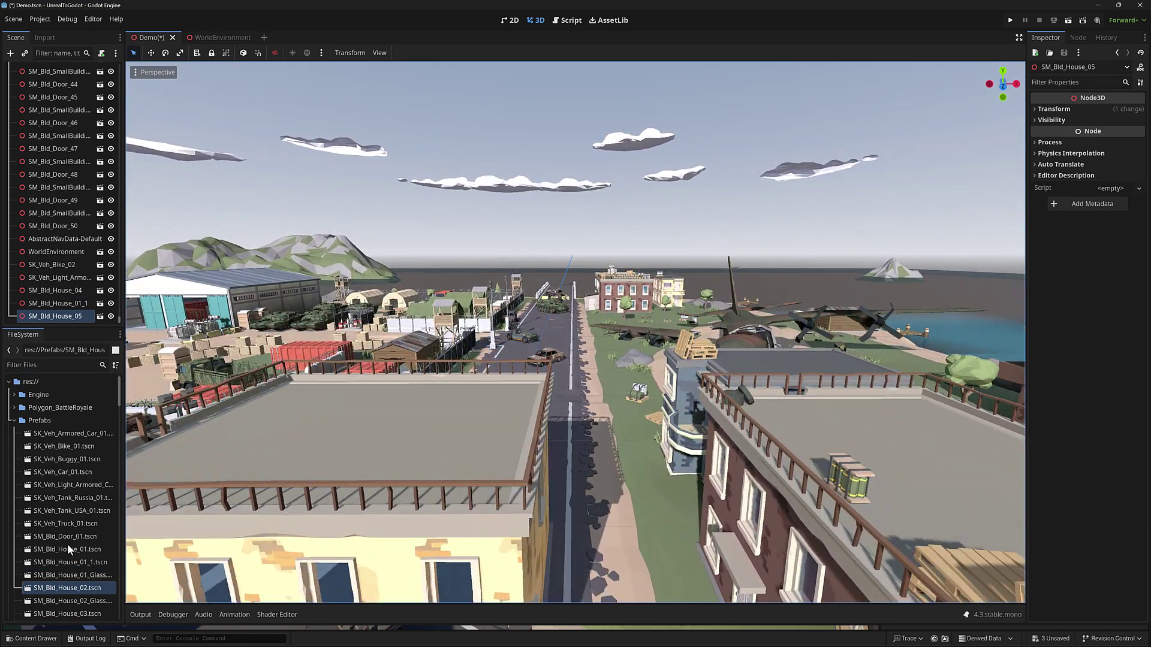
Collapse the Prefabs folder, open the third M_PolygonBattleRoyale shader in the Shaders folder and examine its node graph.
click(14, 421)
click(30, 447)
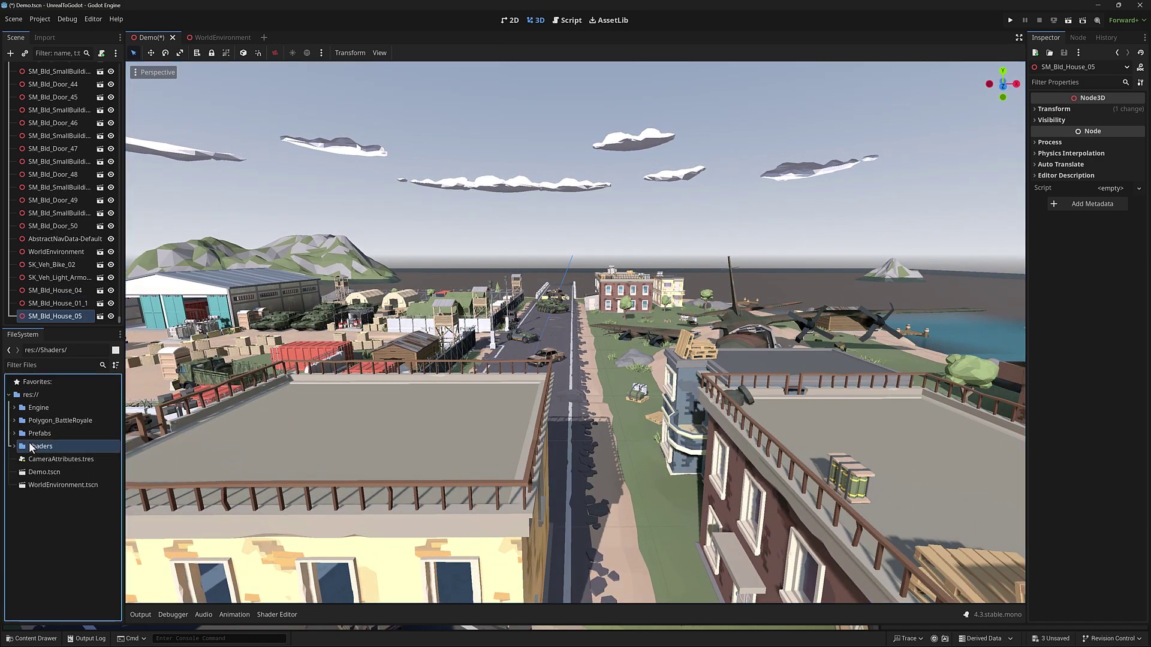
click(14, 447)
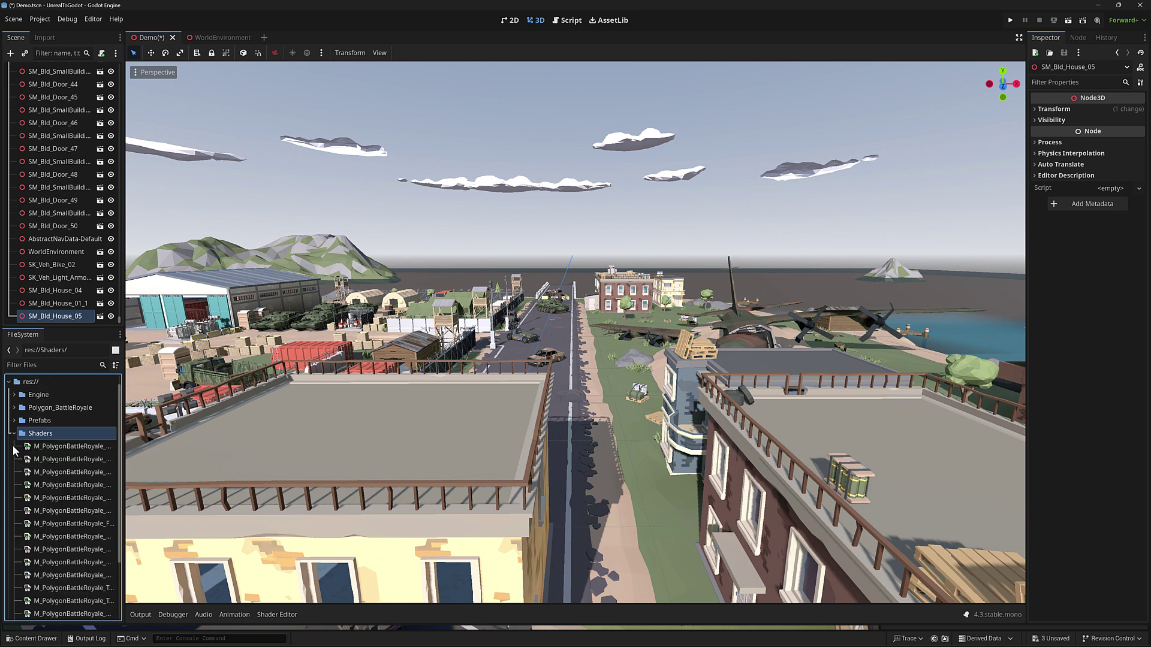
double_click(52, 474)
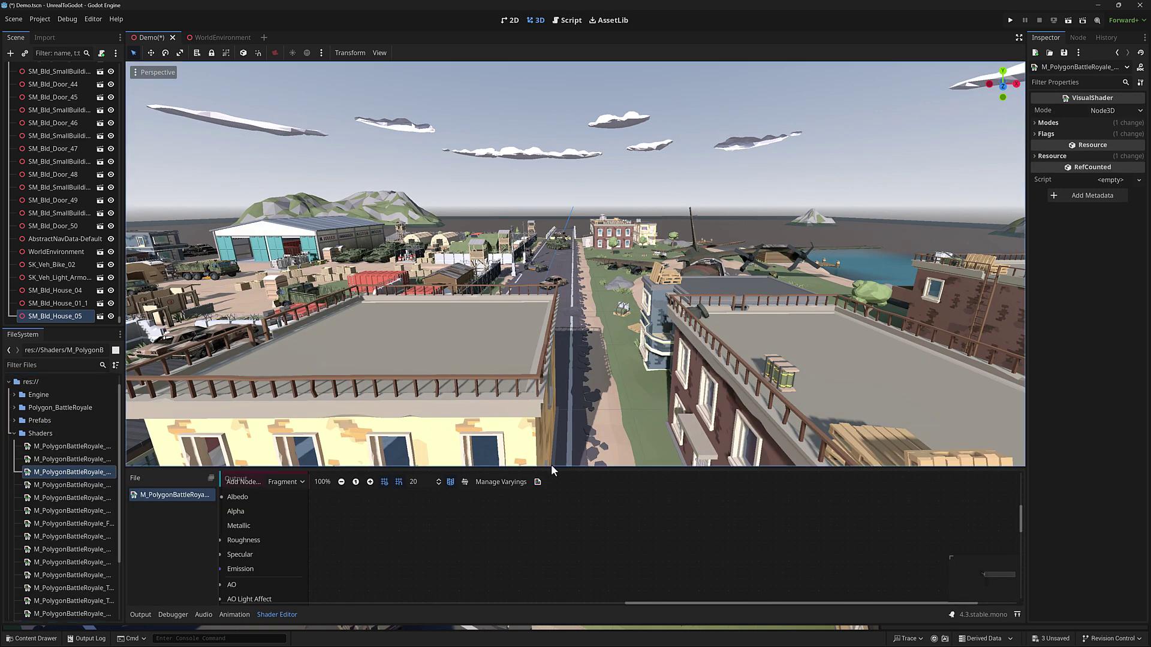
scroll(552, 534, down, 6)
middle_drag(411, 497, 487, 507)
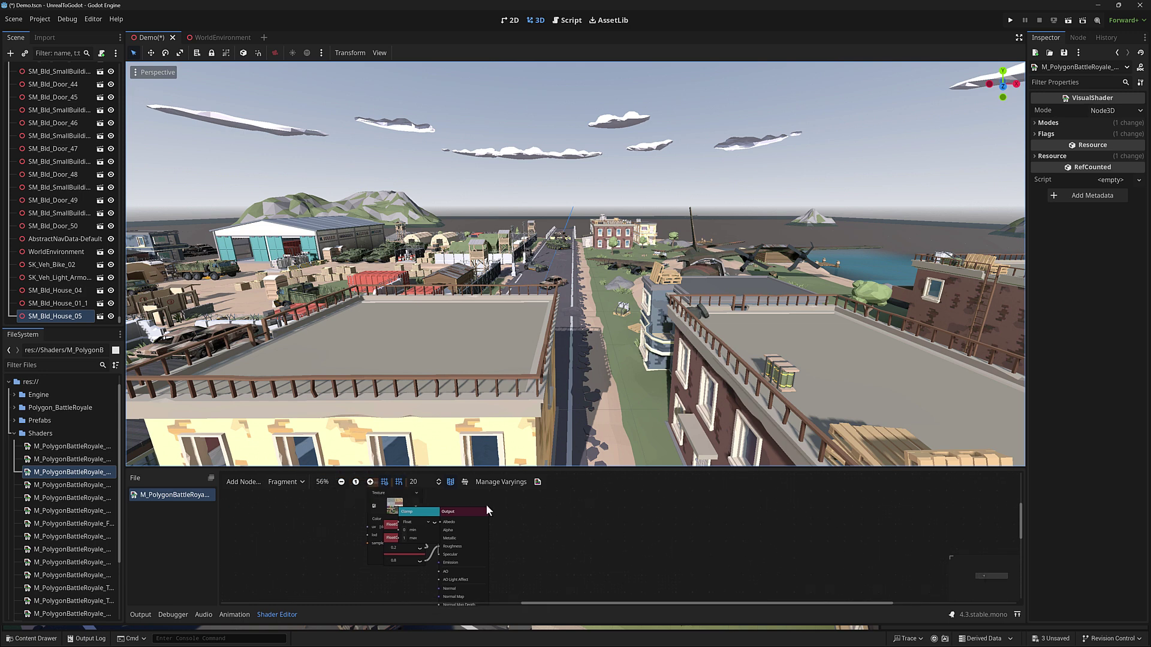
Place a SK_Veh_Bike_01 prefab on the dirt path between the houses, and fly over to the military base.
click(14, 421)
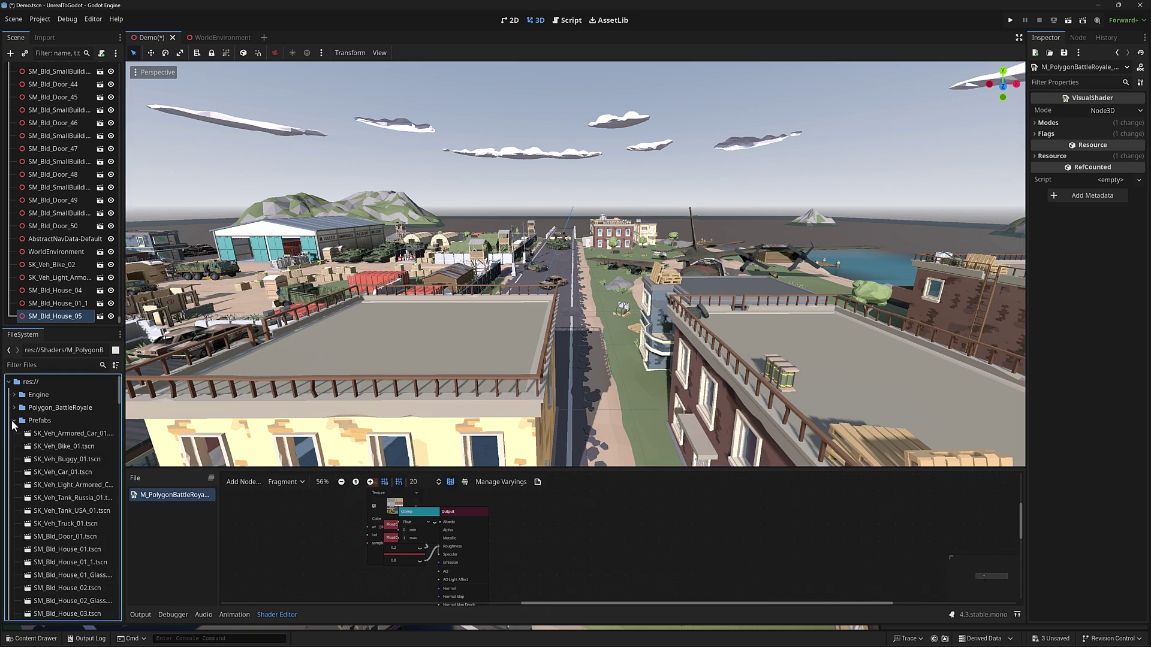
drag(65, 447, 598, 398)
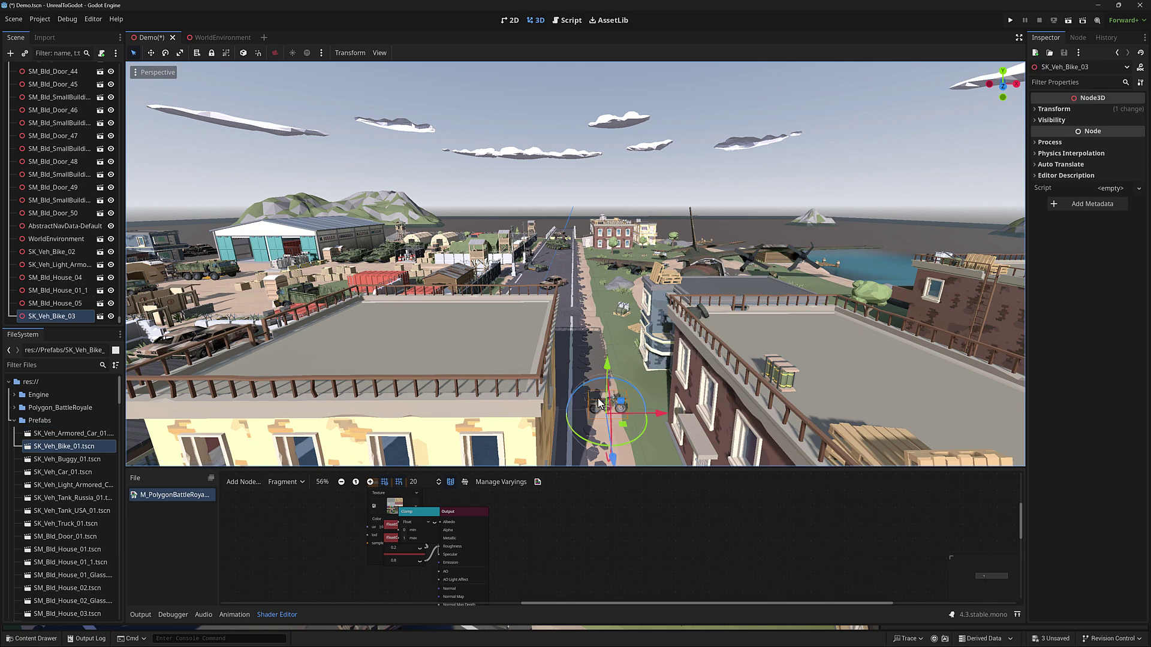
key(w)
right_drag(598, 398, 597, 294)
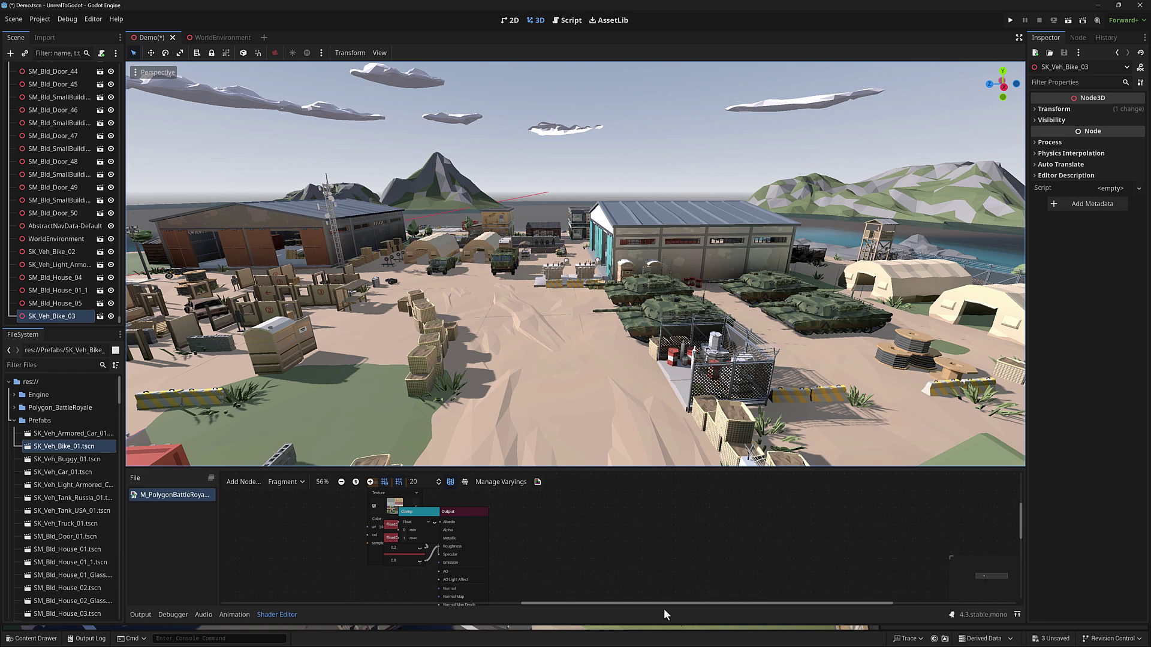
Switch to the Unreal editor to compare the original level, then return to Godot and inspect the base's tents and hangar.
click(692, 638)
right_drag(570, 482, 533, 465)
key(w)
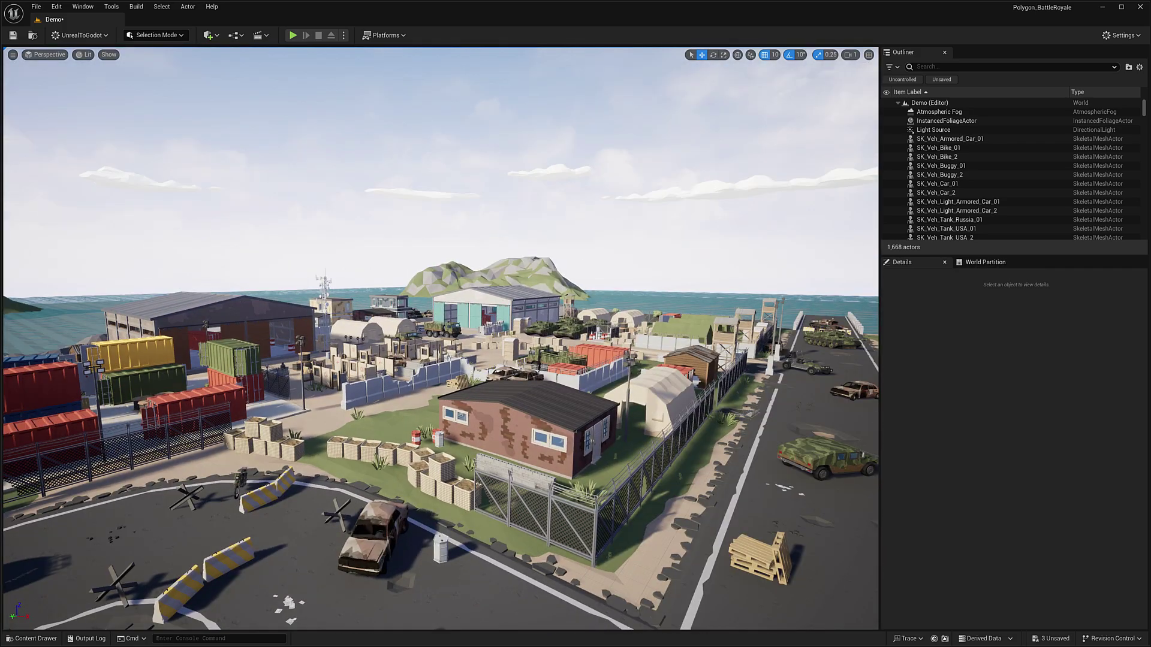
key(alt+Tab)
right_drag(575, 336, 463, 335)
key(w)
right_drag(501, 367, 501, 366)
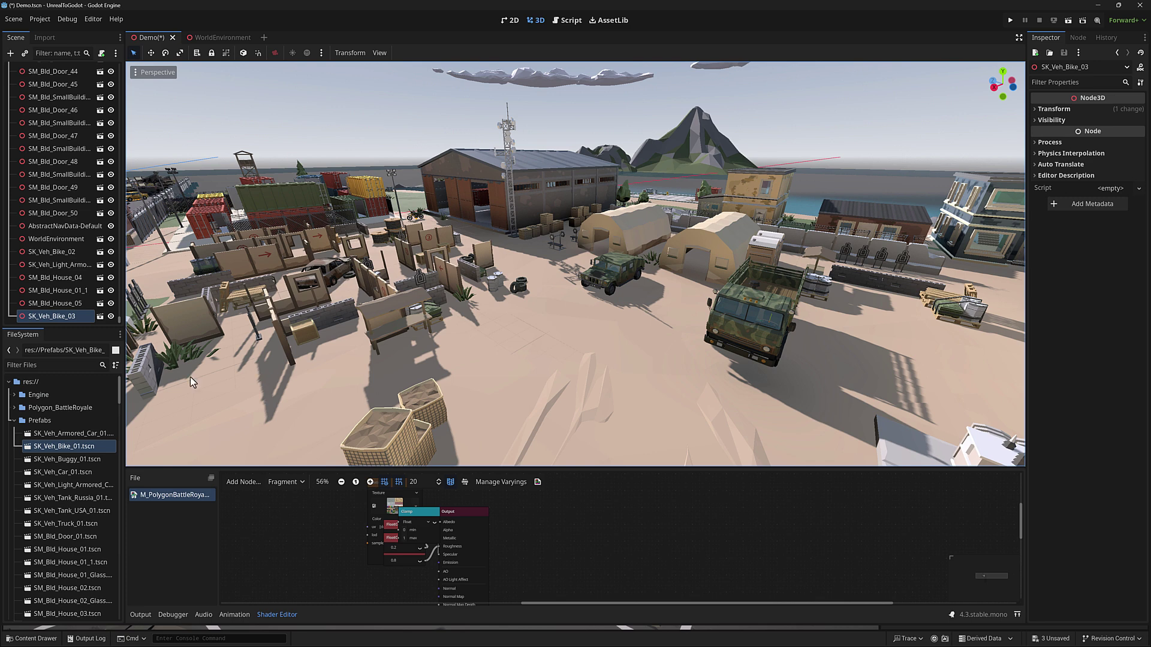
Place the SK_Veh_Car_01, two container door and portaloo door prefabs in the base's open yard, and open the portaloo door prefab.
drag(55, 469, 545, 370)
scroll(66, 497, down, 10)
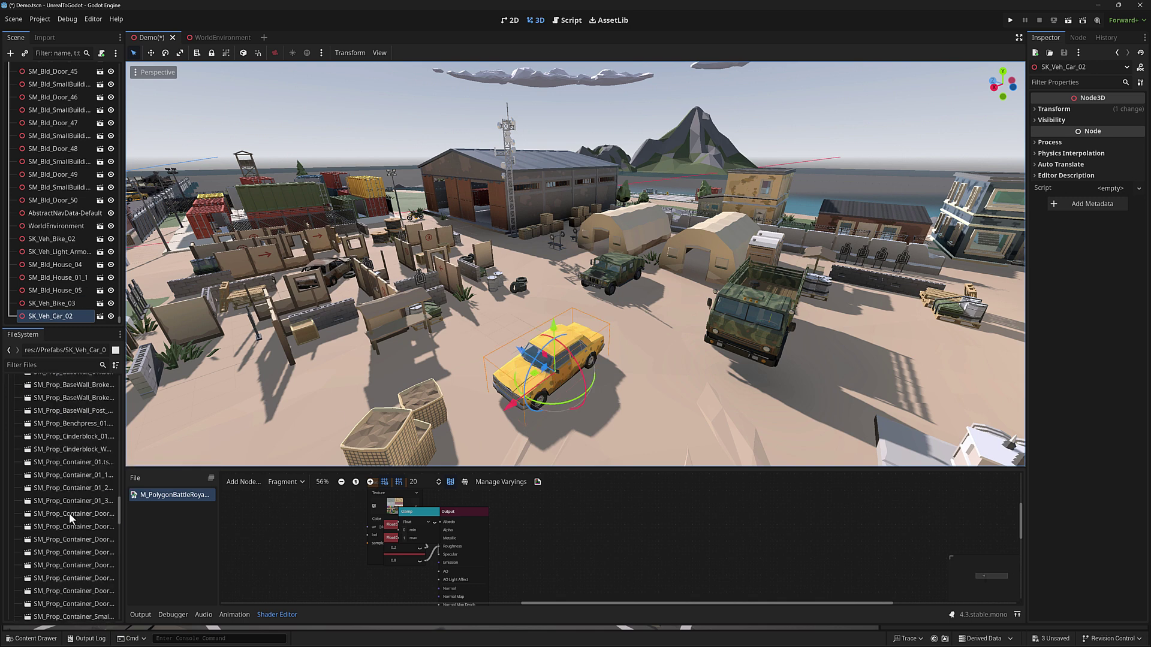
drag(72, 514, 681, 395)
drag(72, 565, 527, 290)
scroll(81, 508, down, 8)
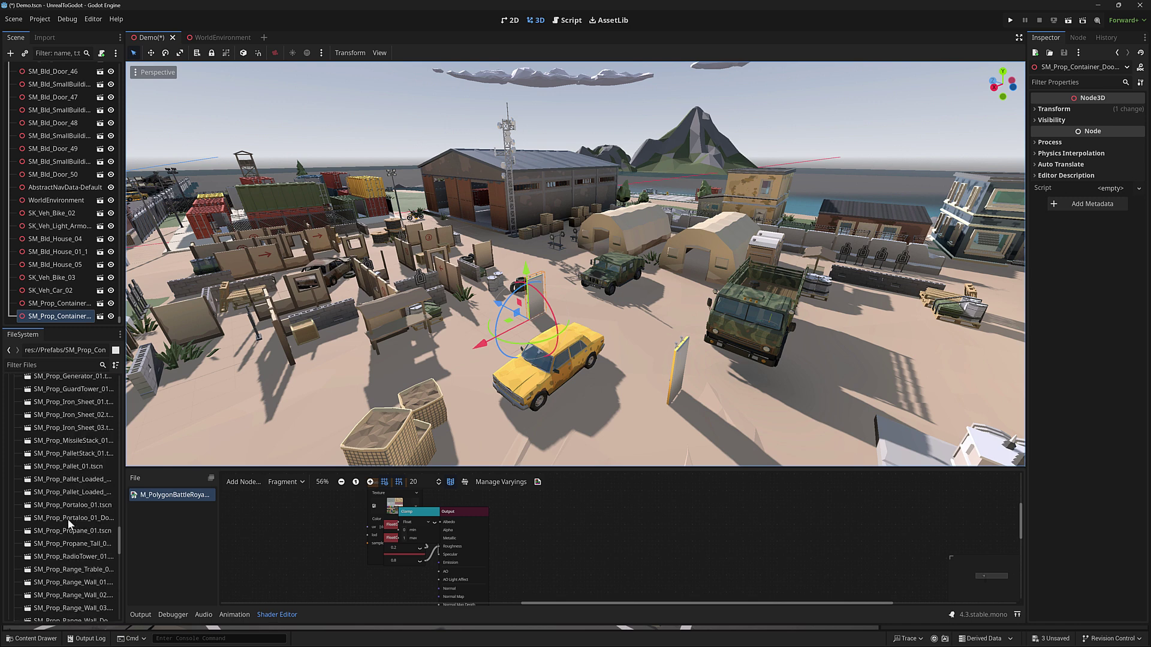
drag(72, 517, 760, 424)
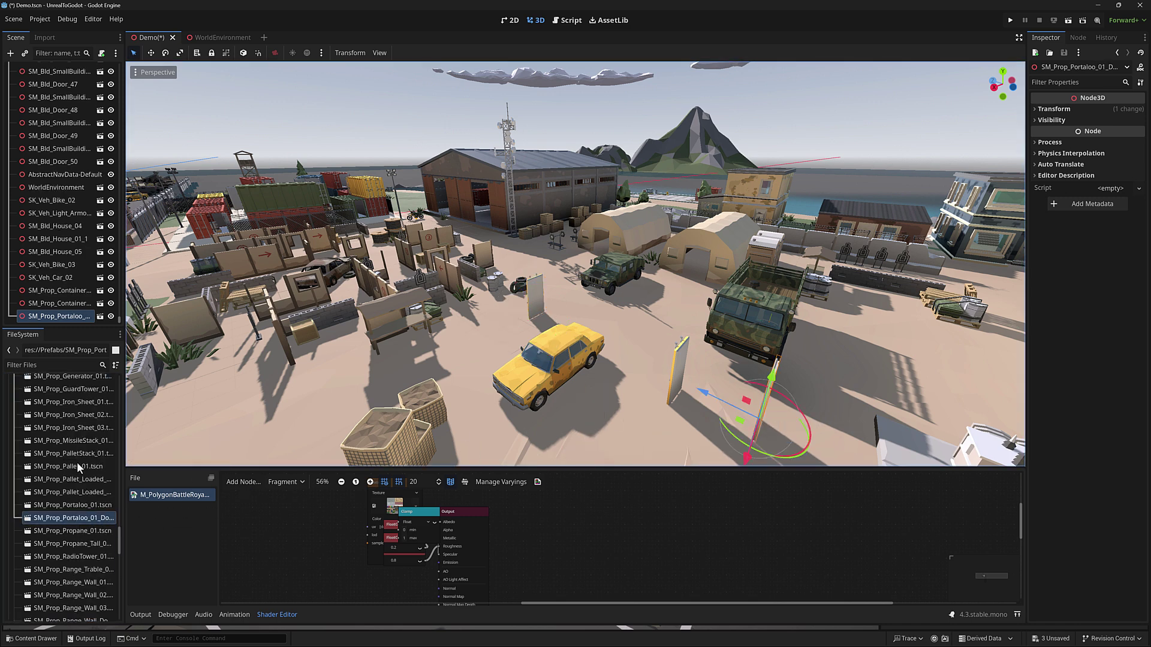
double_click(48, 519)
click(42, 82)
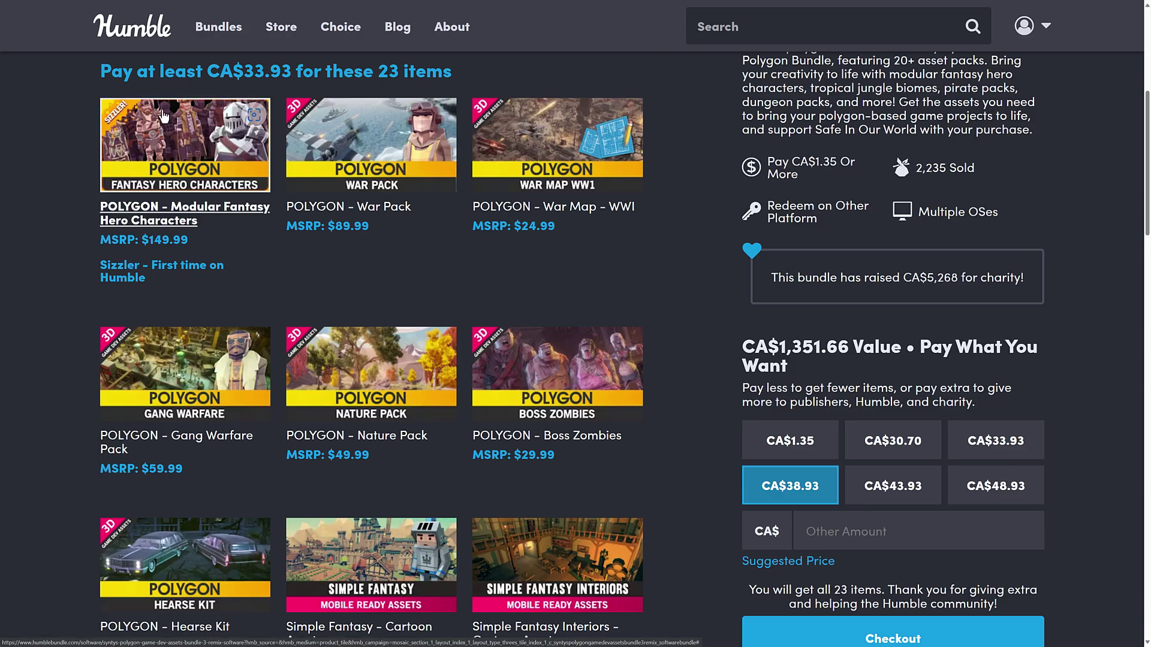
Show the Software category of the Humble Bundle site's bundles and browse through the listed game development offers.
click(218, 27)
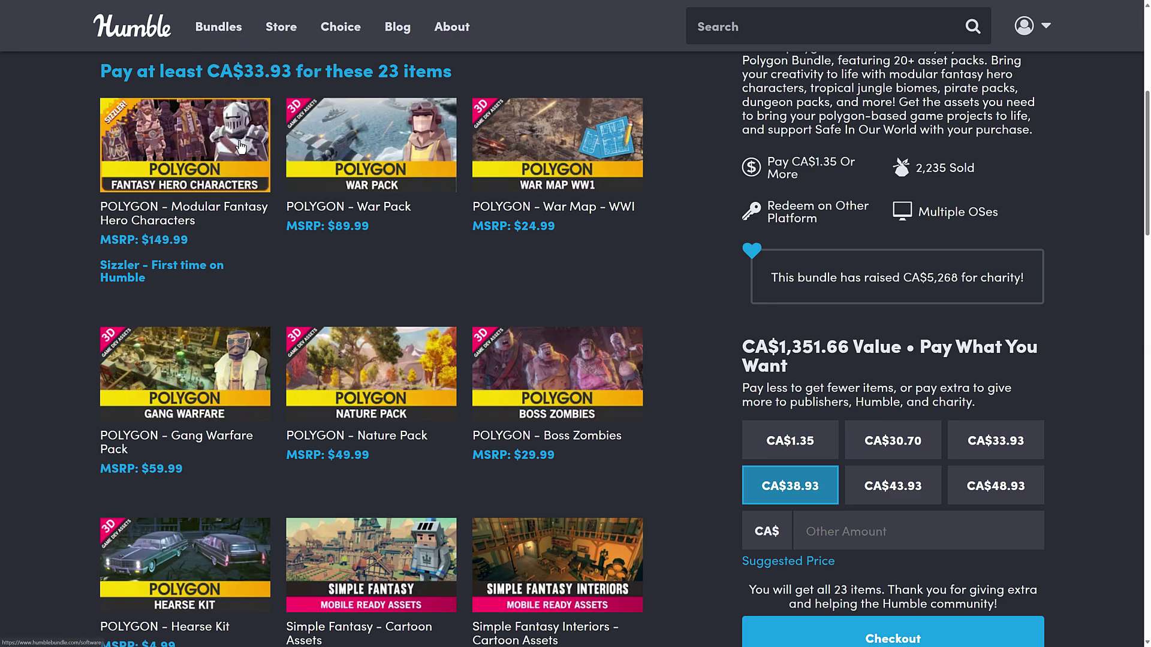
scroll(499, 275, down, 4)
scroll(416, 205, up, 4)
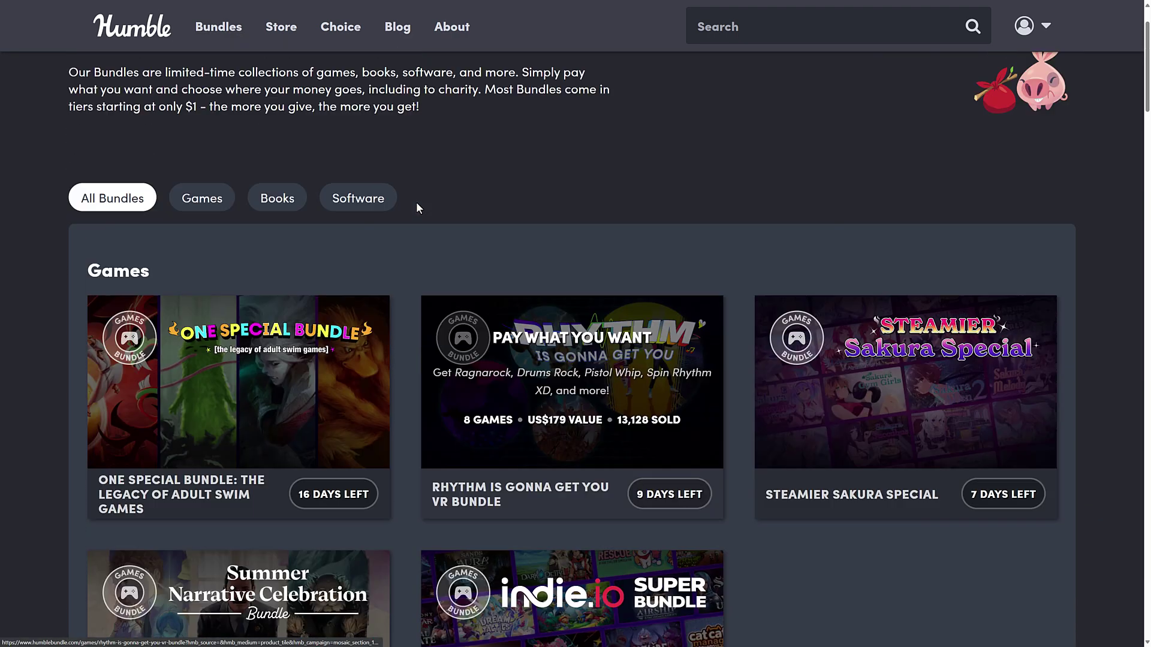
click(367, 232)
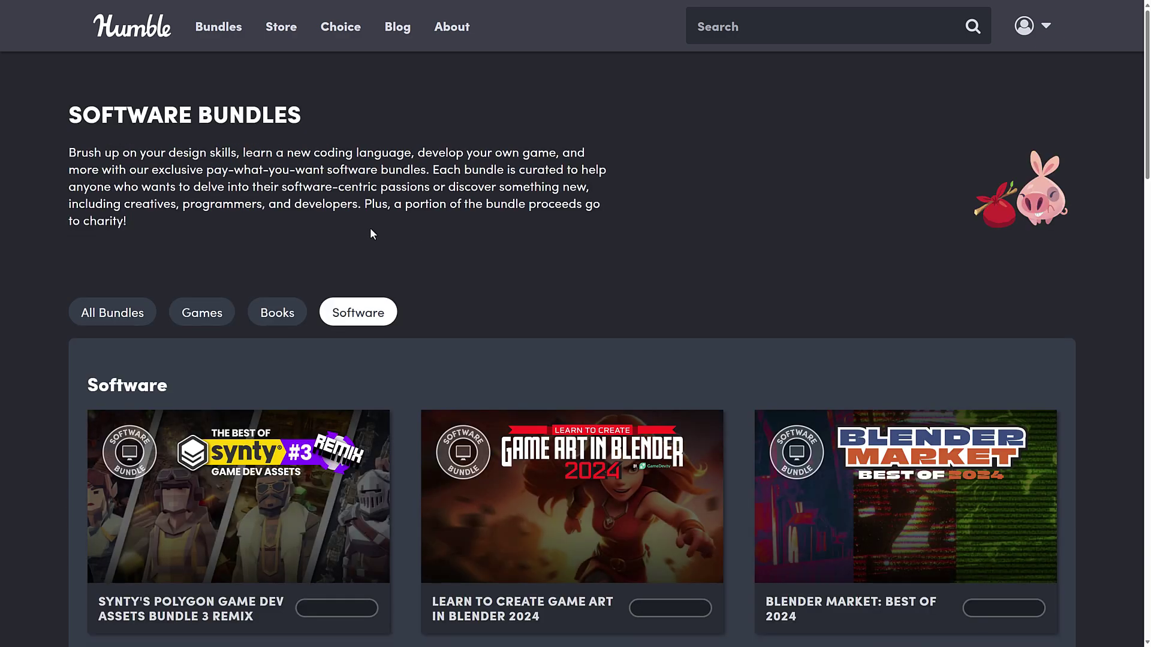
scroll(252, 286, down, 3)
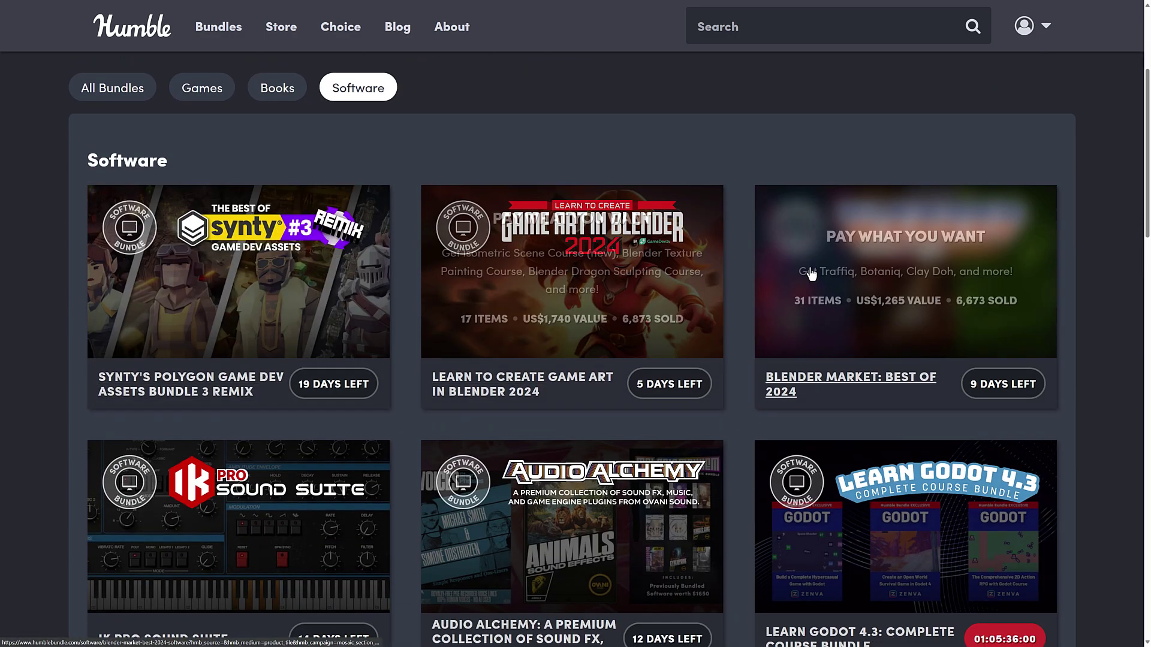
scroll(817, 269, down, 5)
scroll(818, 266, down, 3)
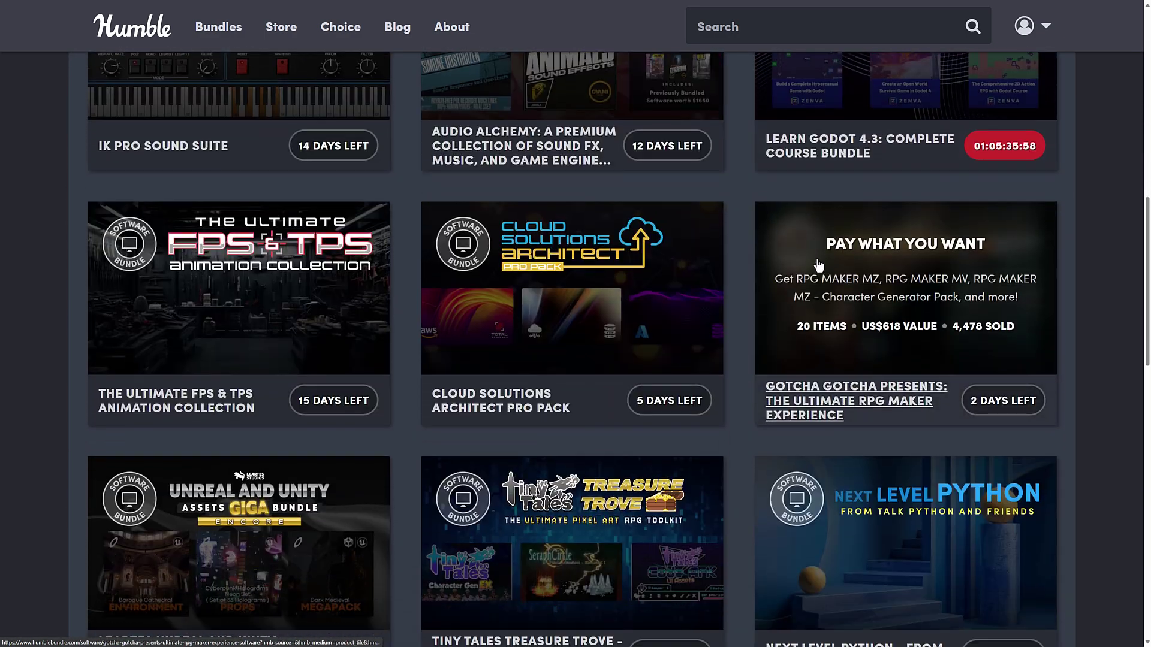
scroll(223, 266, down, 3)
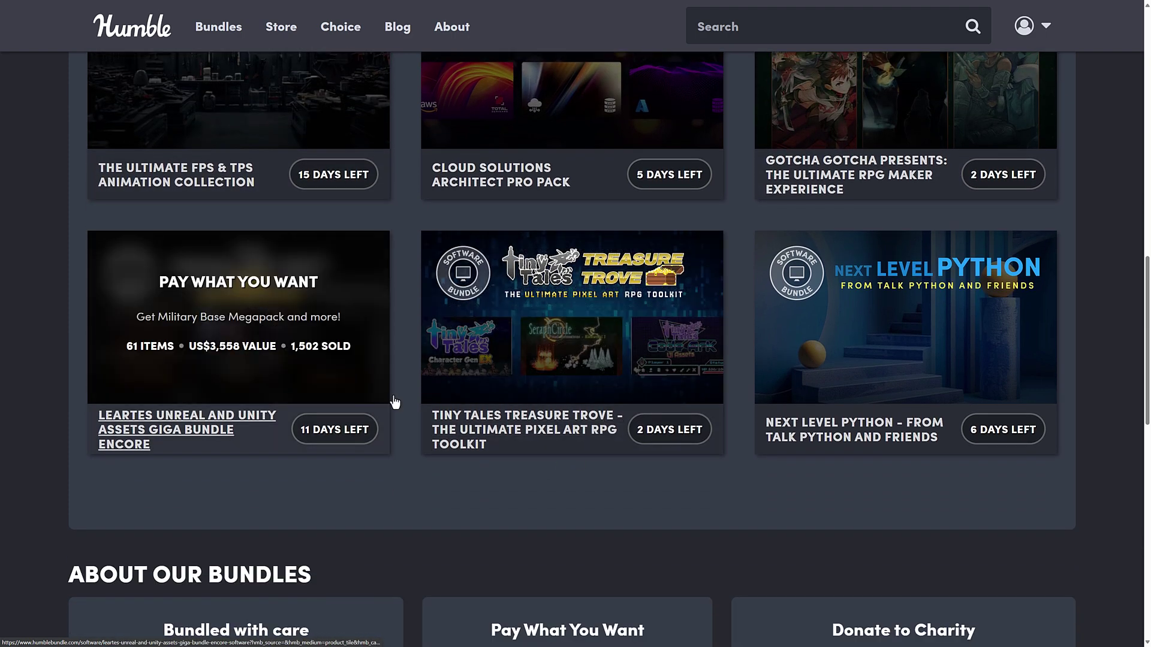
scroll(577, 462, up, 4)
scroll(702, 408, up, 6)
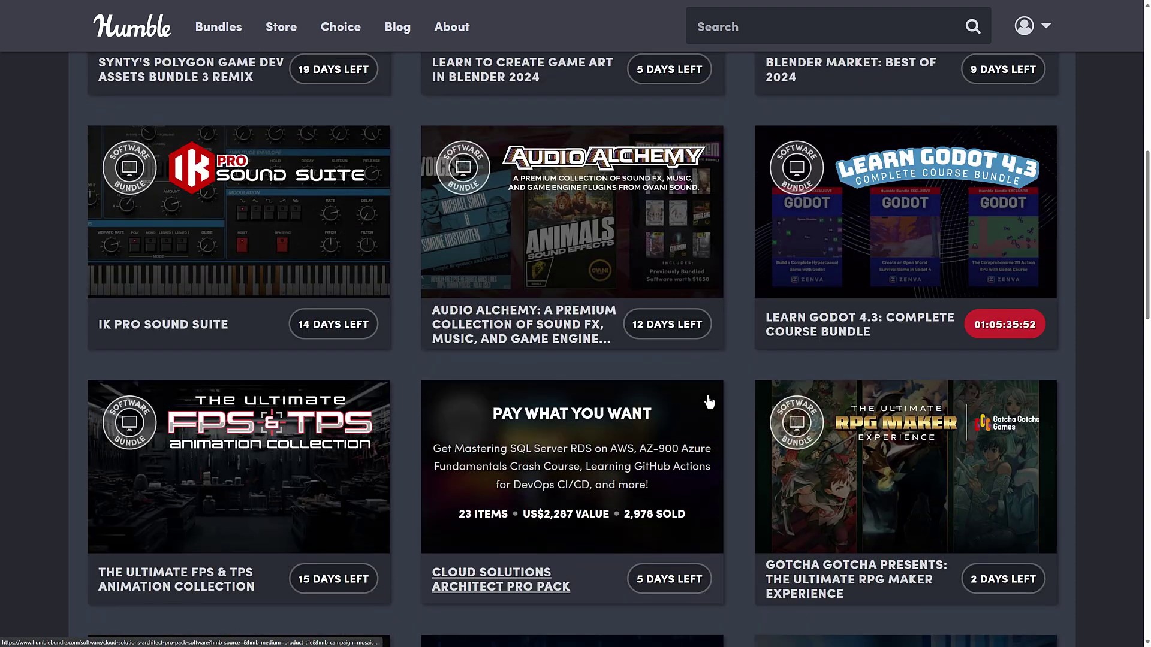
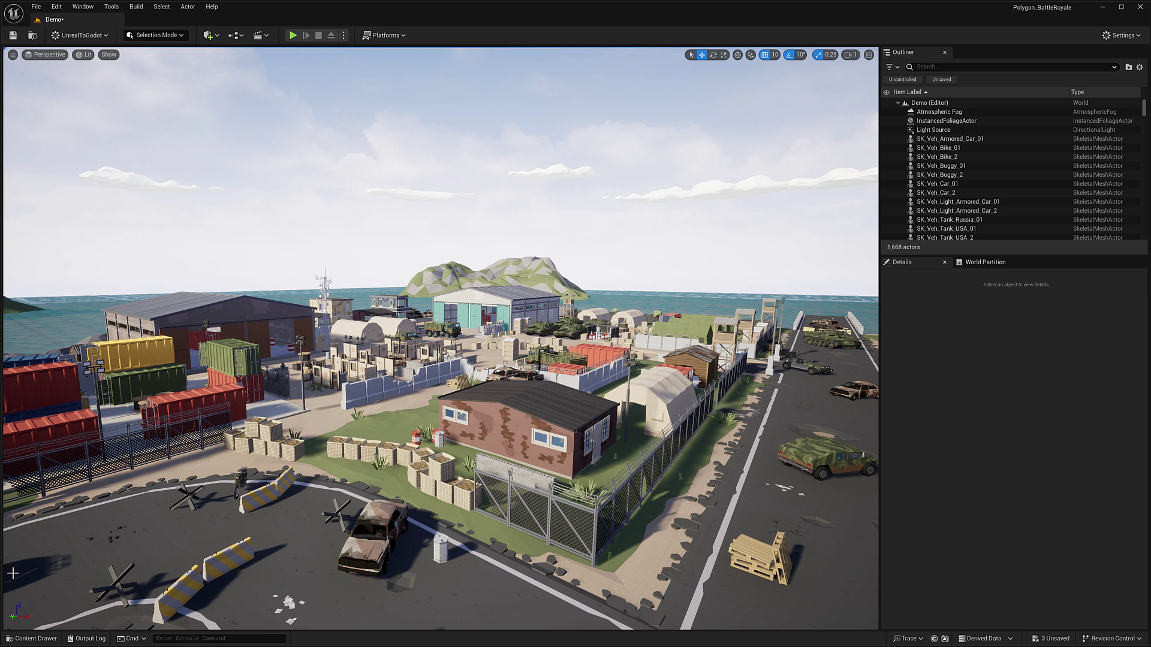
In the Unreal editor, create a new level with a floor and default sky lighting, without saving the Demo level.
click(36, 9)
click(88, 33)
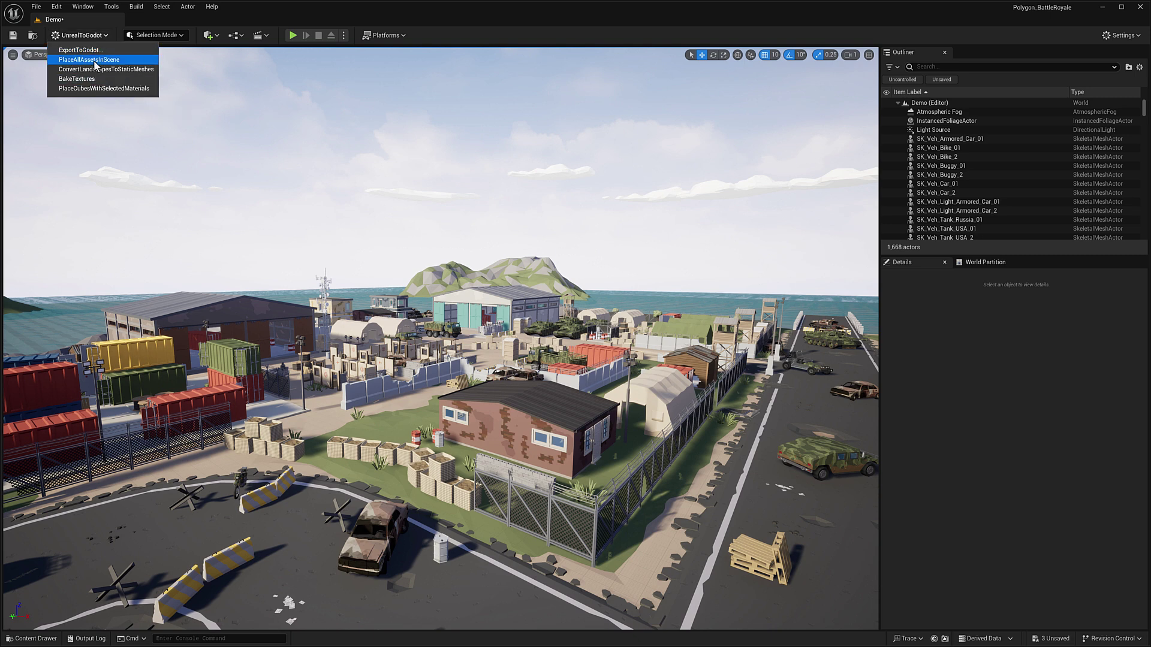
click(51, 20)
click(37, 7)
click(56, 41)
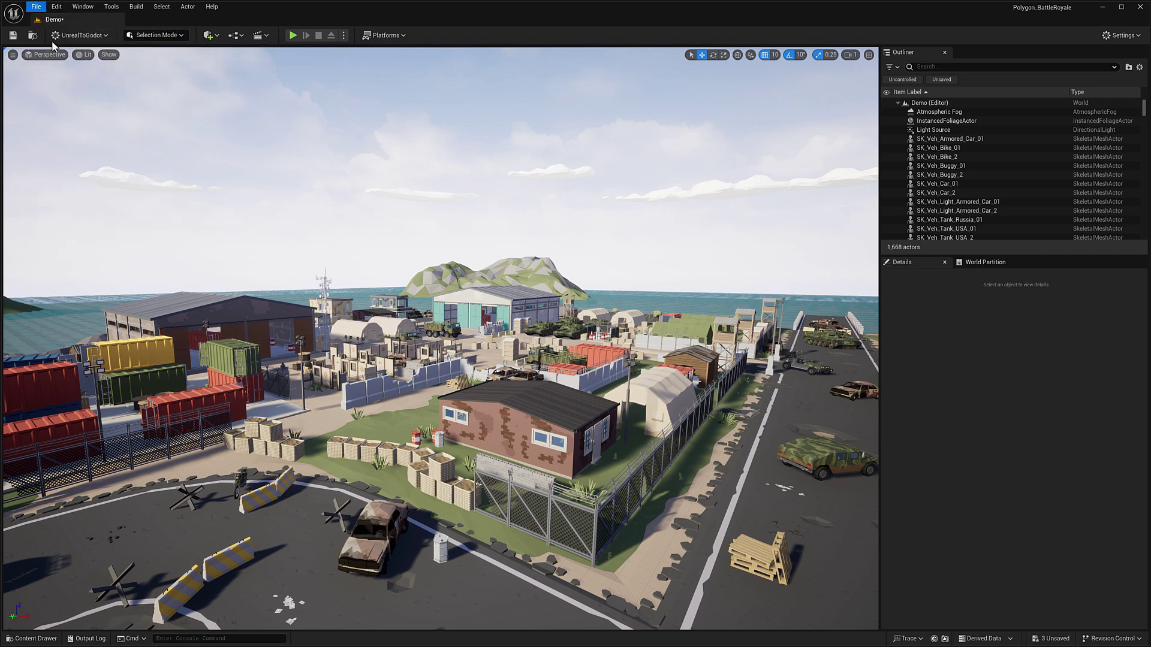
double_click(579, 263)
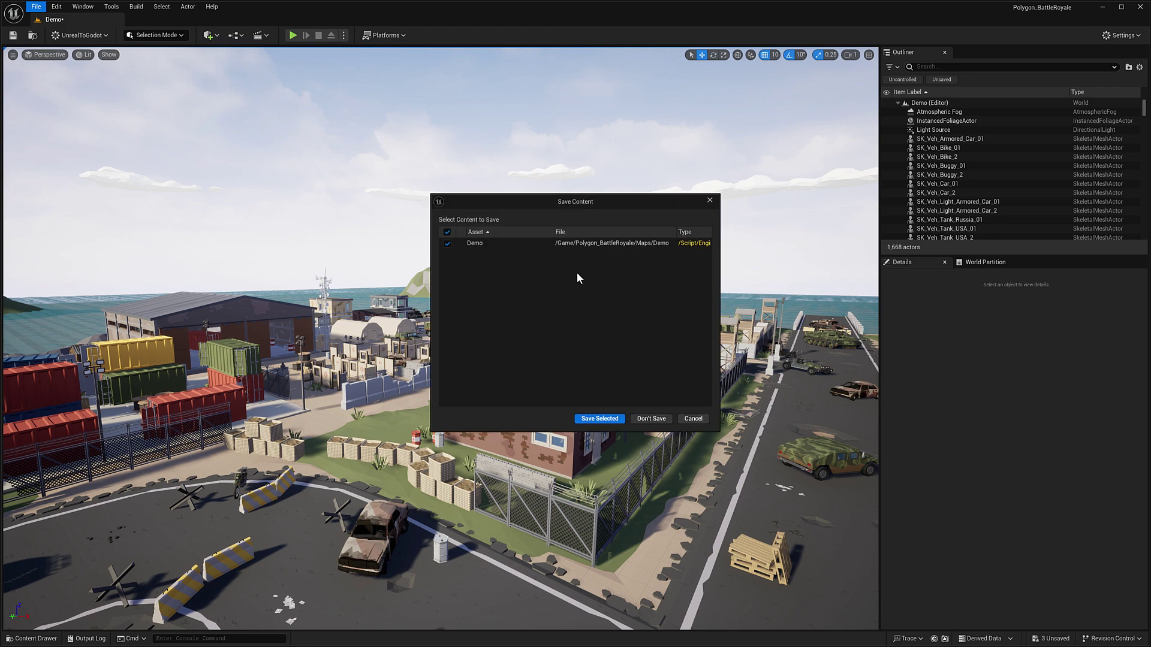
click(652, 418)
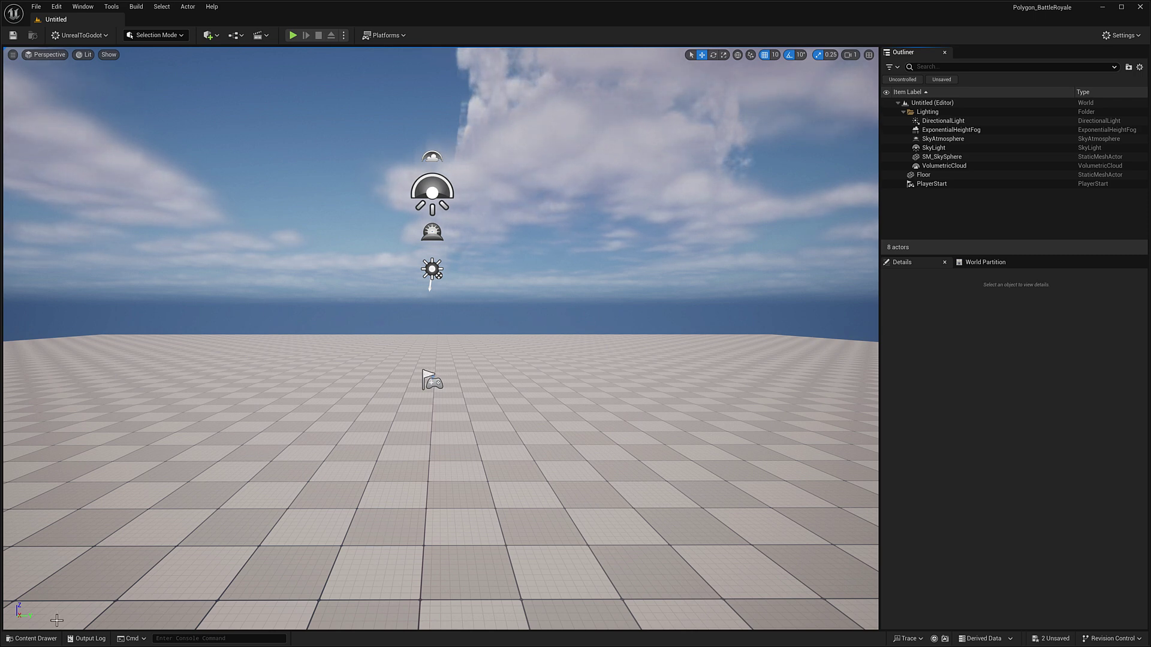
Select the Meshes/Environments assets through SM_Env_Road_Straight_03 and add them to the level with UnrealToGodot's PlaceAllAssetsInScene.
click(44, 638)
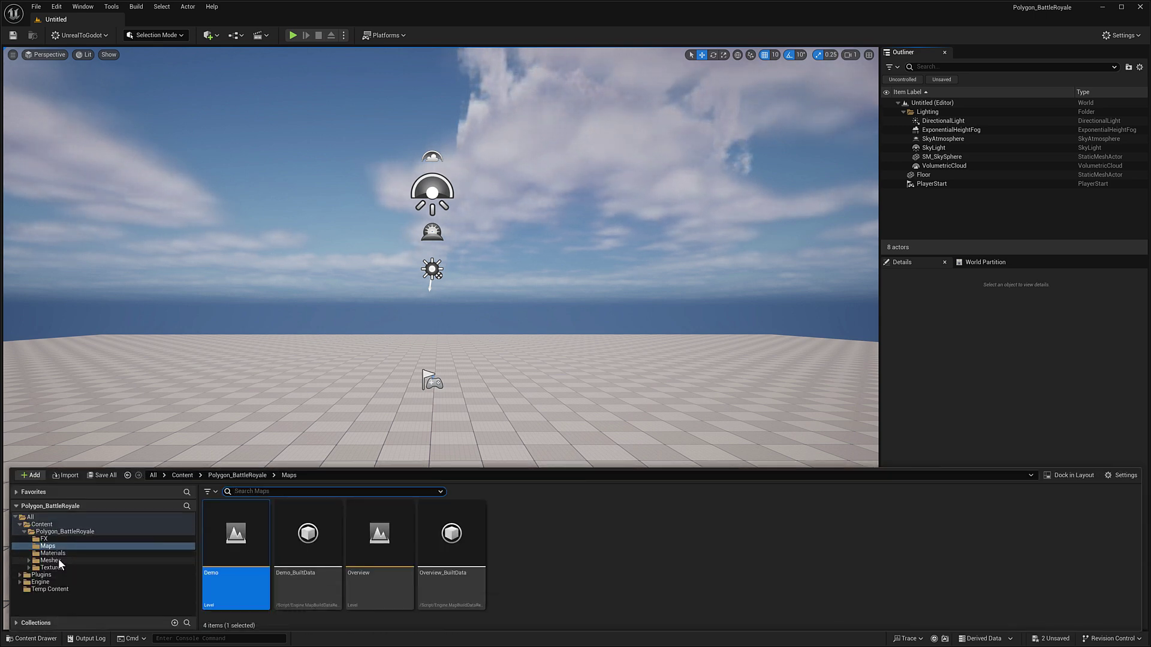
click(50, 560)
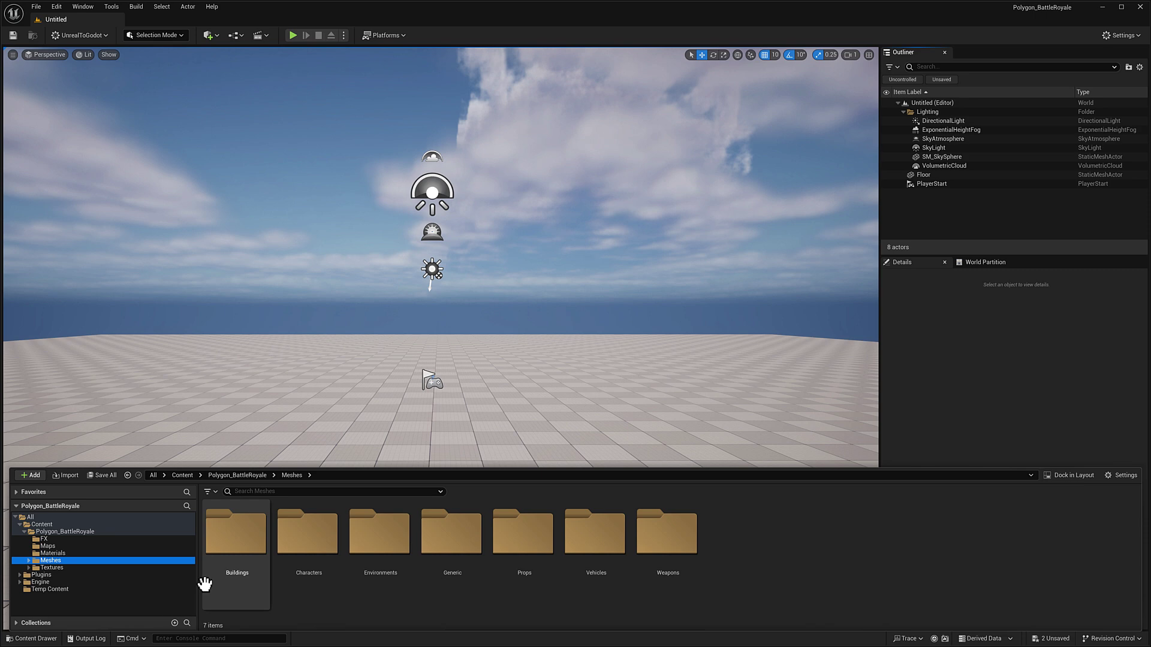
double_click(364, 534)
click(229, 534)
scroll(282, 569, down, 5)
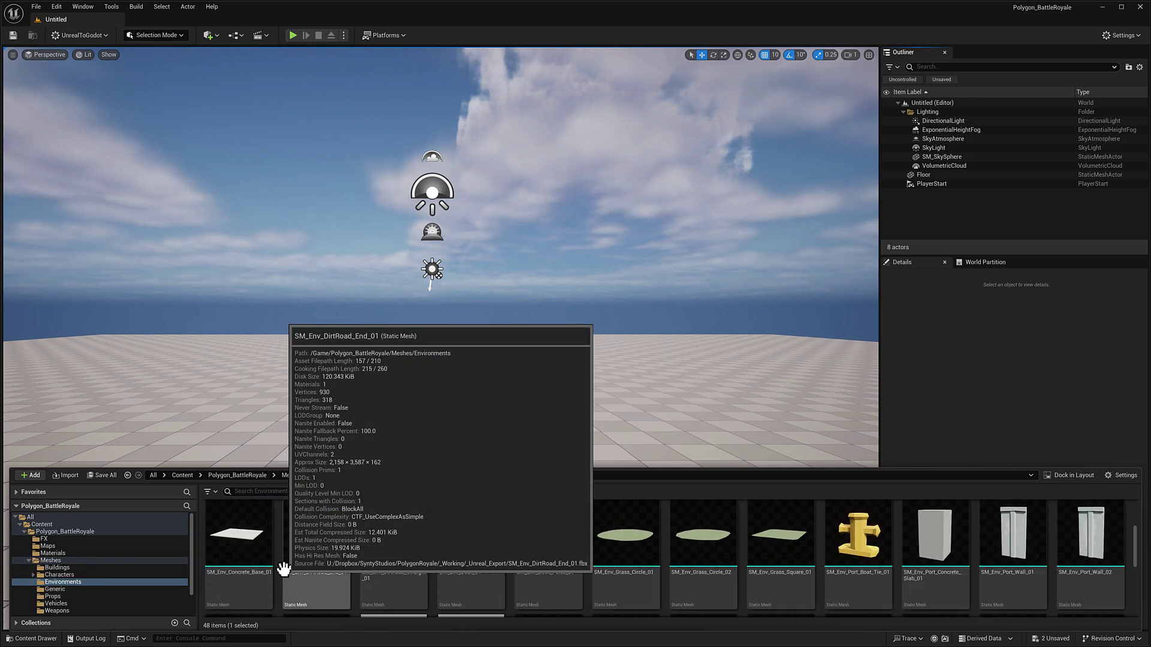
shift+click(691, 565)
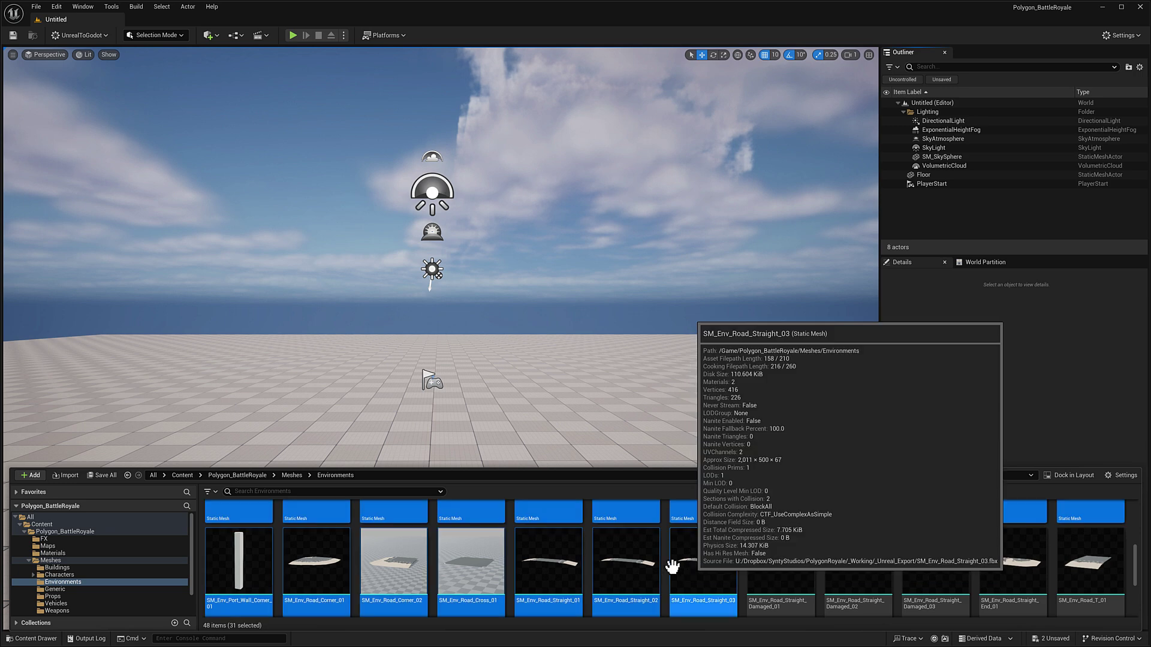
click(87, 36)
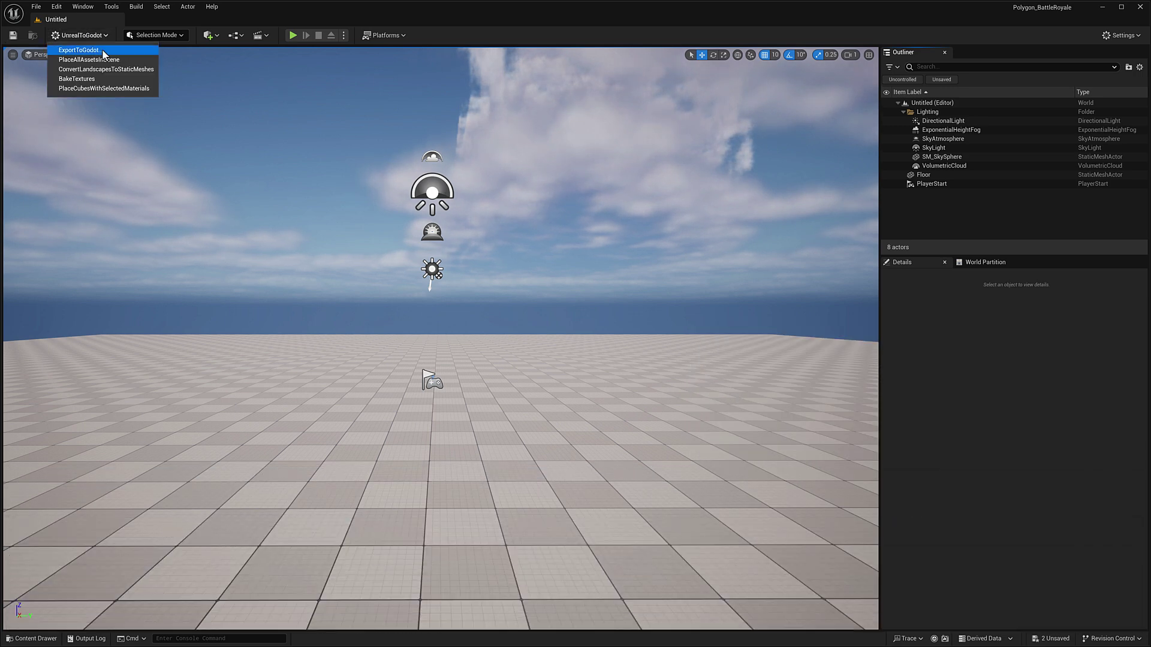
click(103, 61)
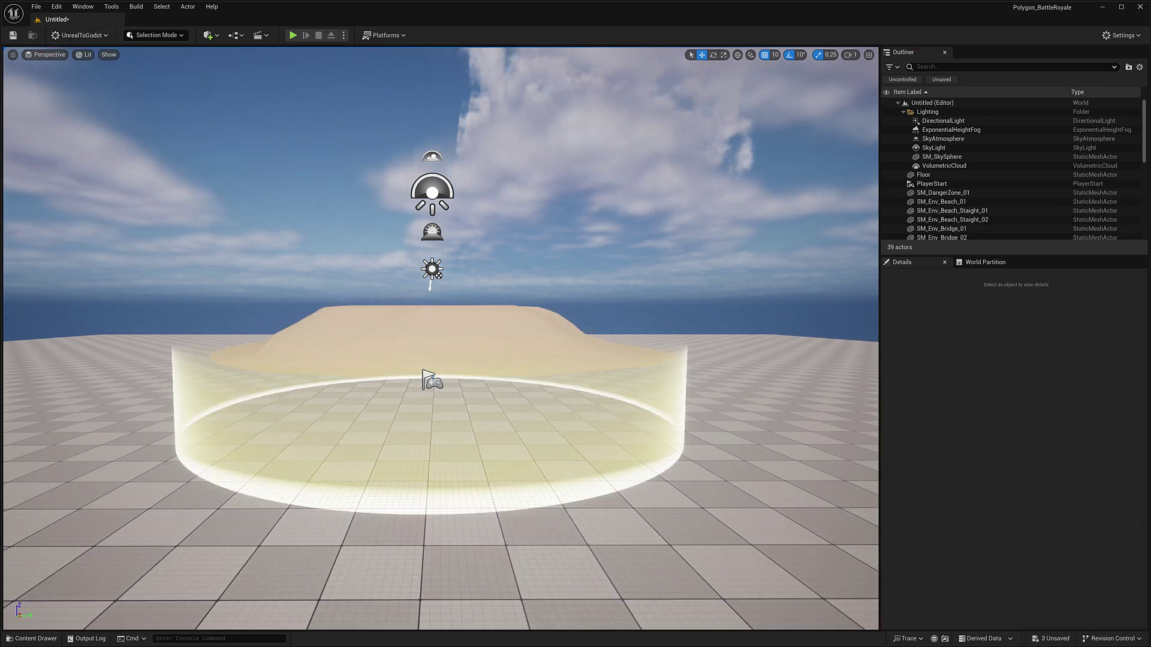
Fly around the new level to examine how the environment meshes are laid out.
key(w)
right_drag(441, 339, 515, 379)
key(a)
key(e)
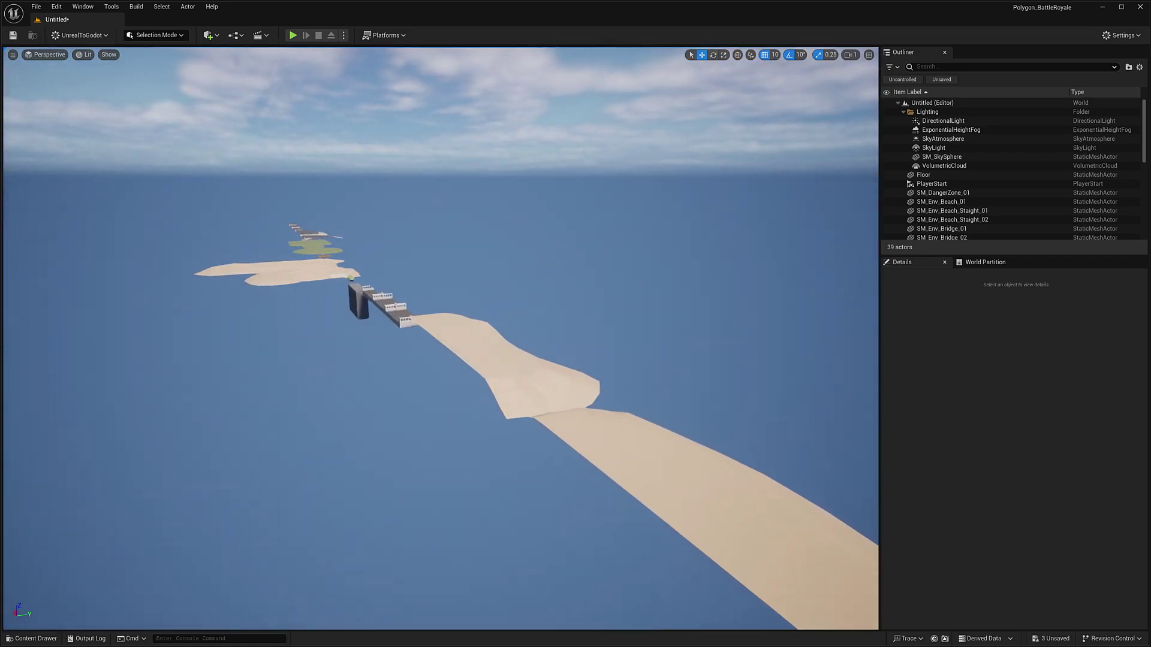
key(w)
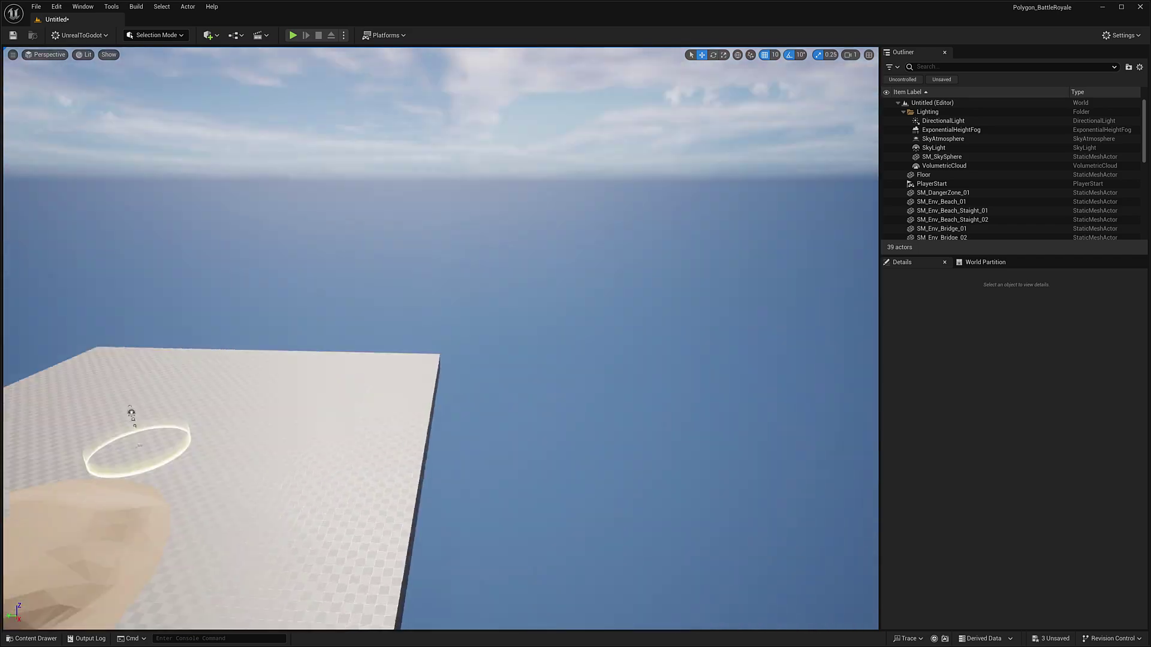
Survey the placed environment meshes from the beach pieces and bridges to the grass and road pieces, and back towards the floor.
right_drag(440, 339, 145, 330)
key(w)
scroll(440, 338, up, 1)
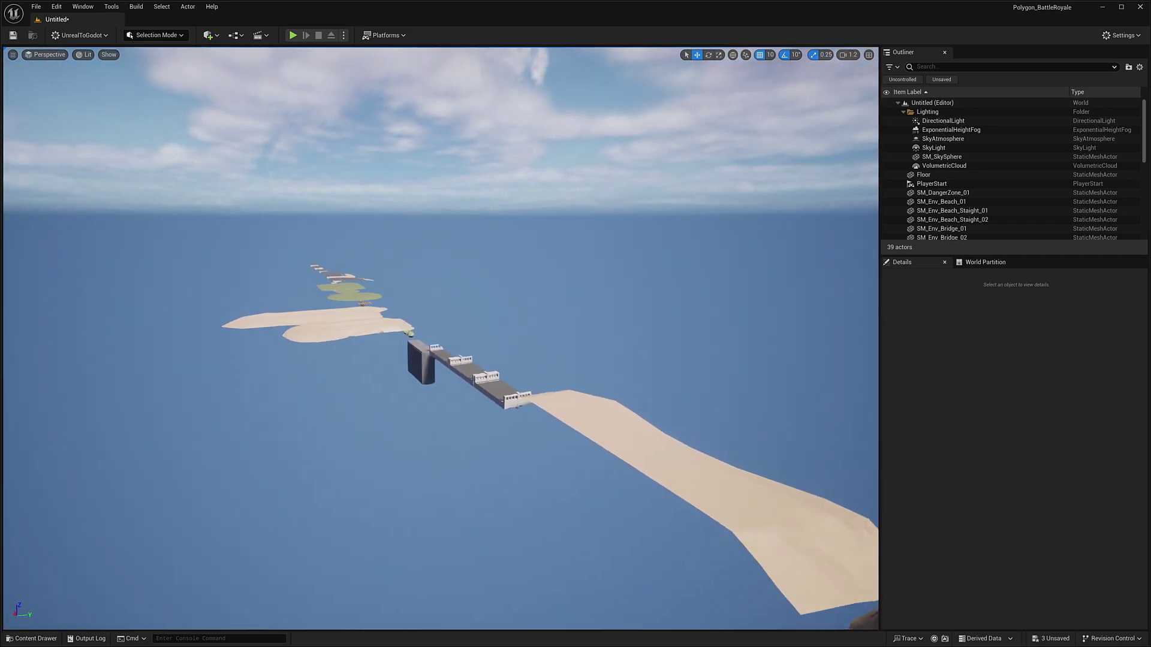
key(w)
scroll(440, 339, up, 1)
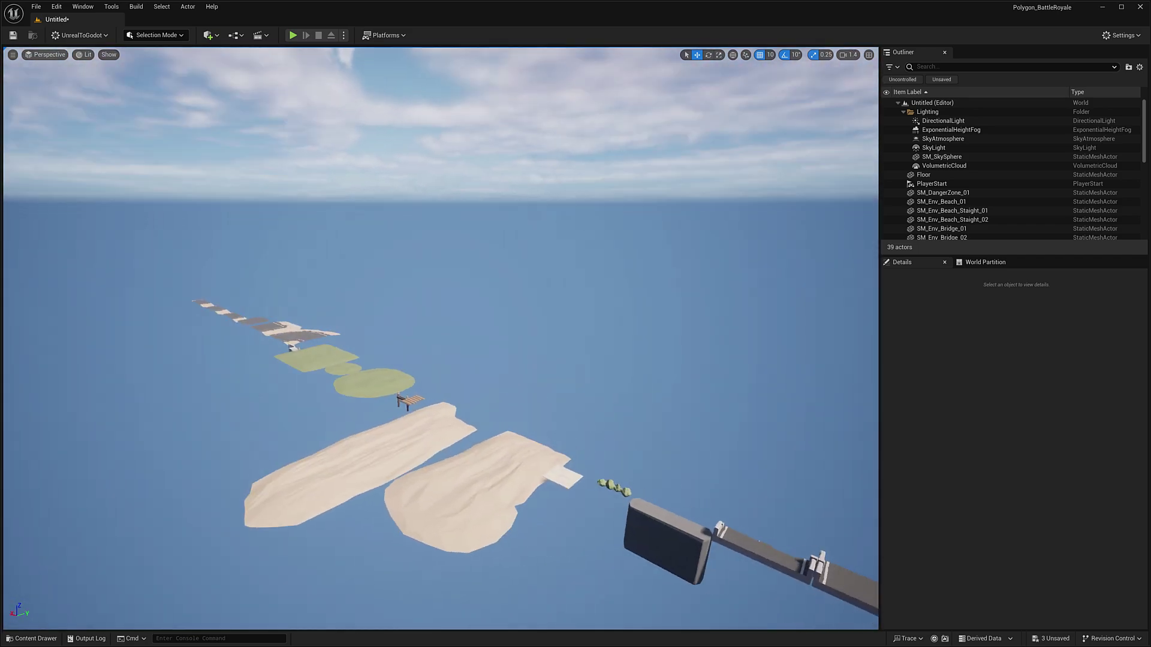
key(w)
right_drag(440, 338, 680, 357)
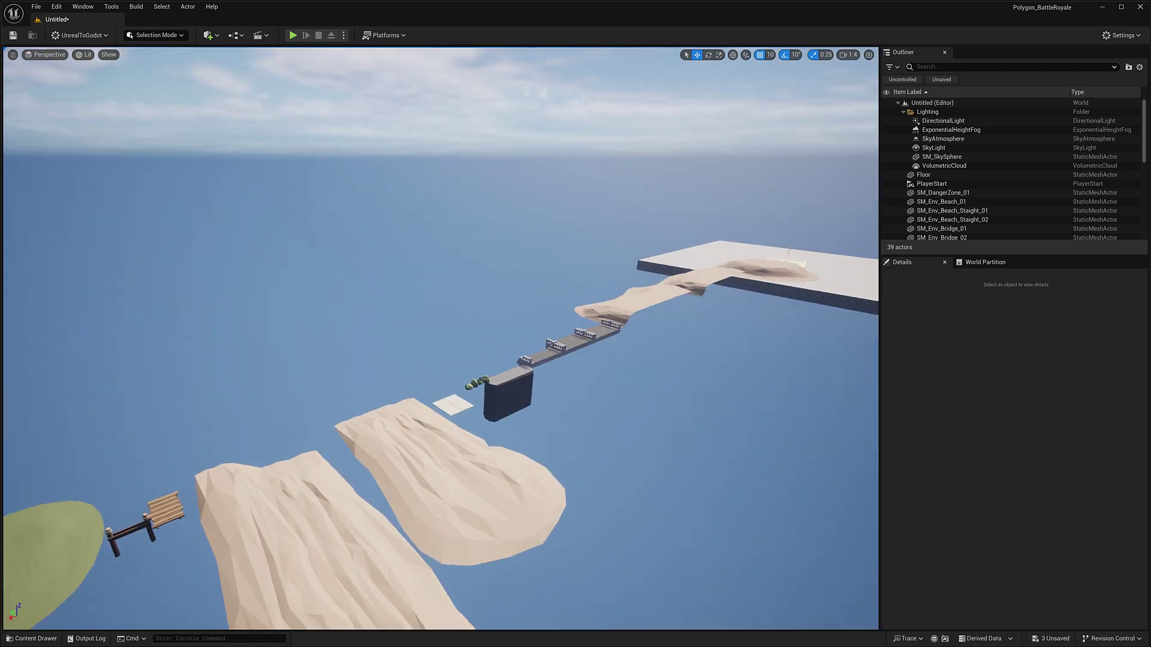
key(w)
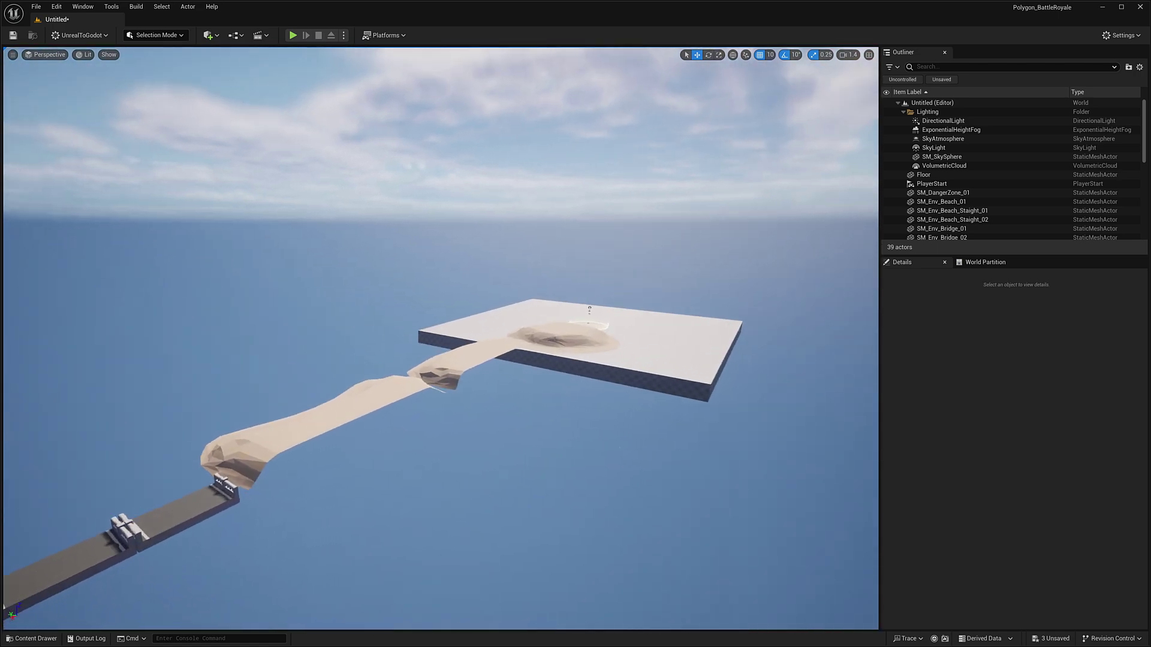
key(w)
right_drag(441, 338, 120, 337)
key(d)
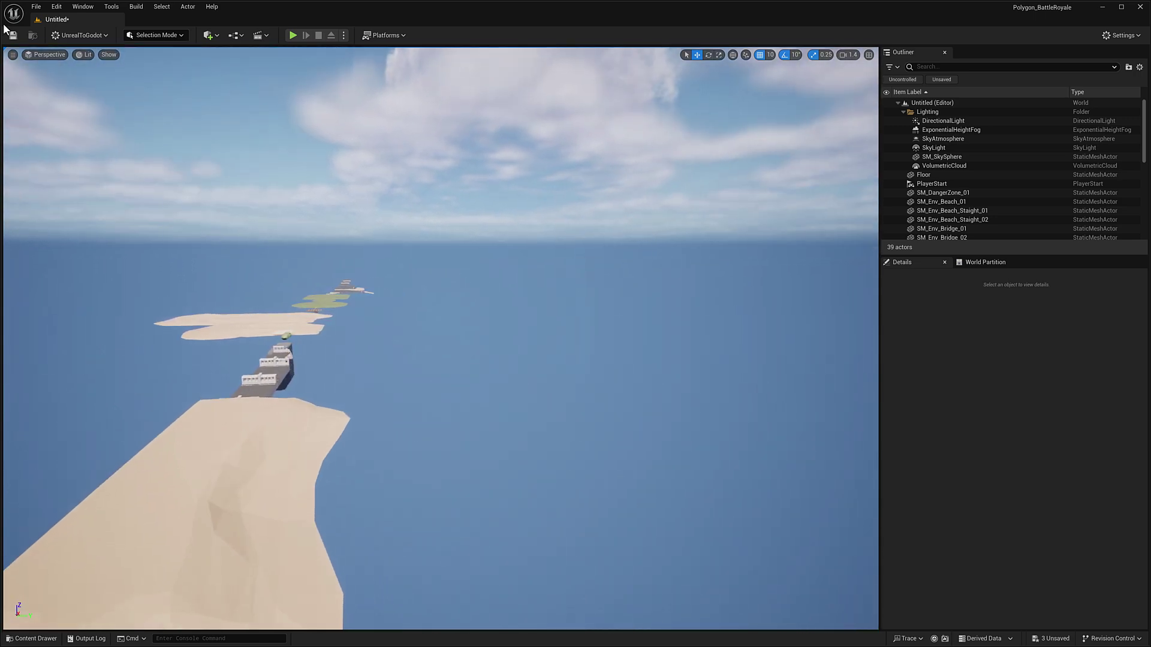
Create another new level from the Basic template, discarding the unsaved level with the environment meshes.
click(35, 8)
click(60, 40)
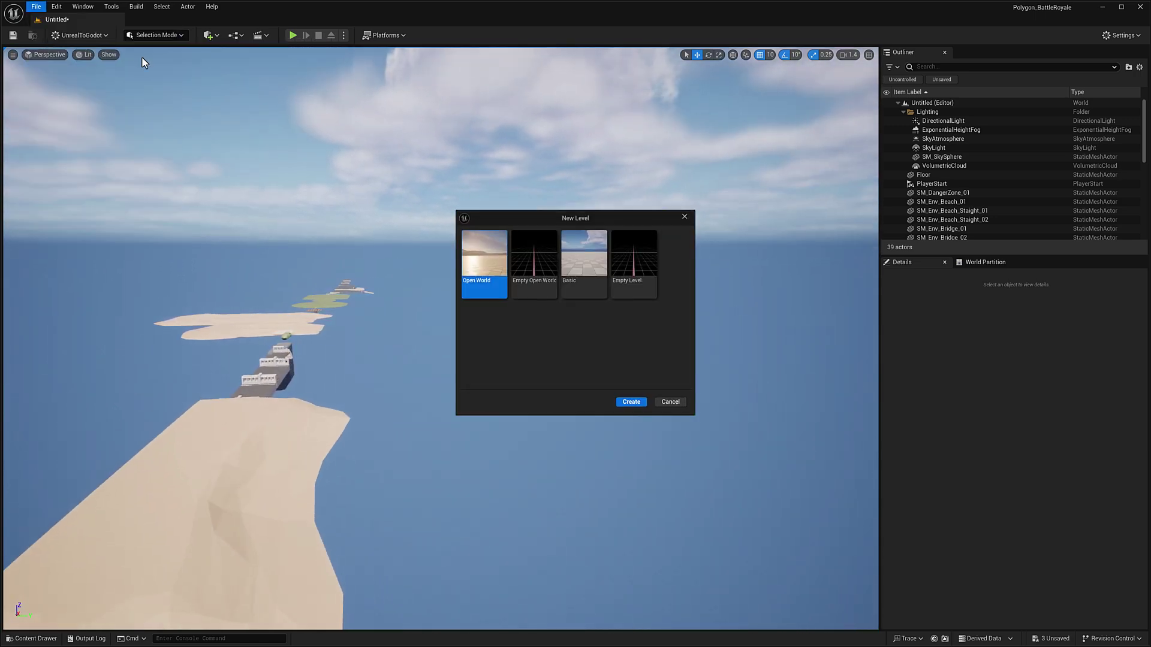
double_click(570, 247)
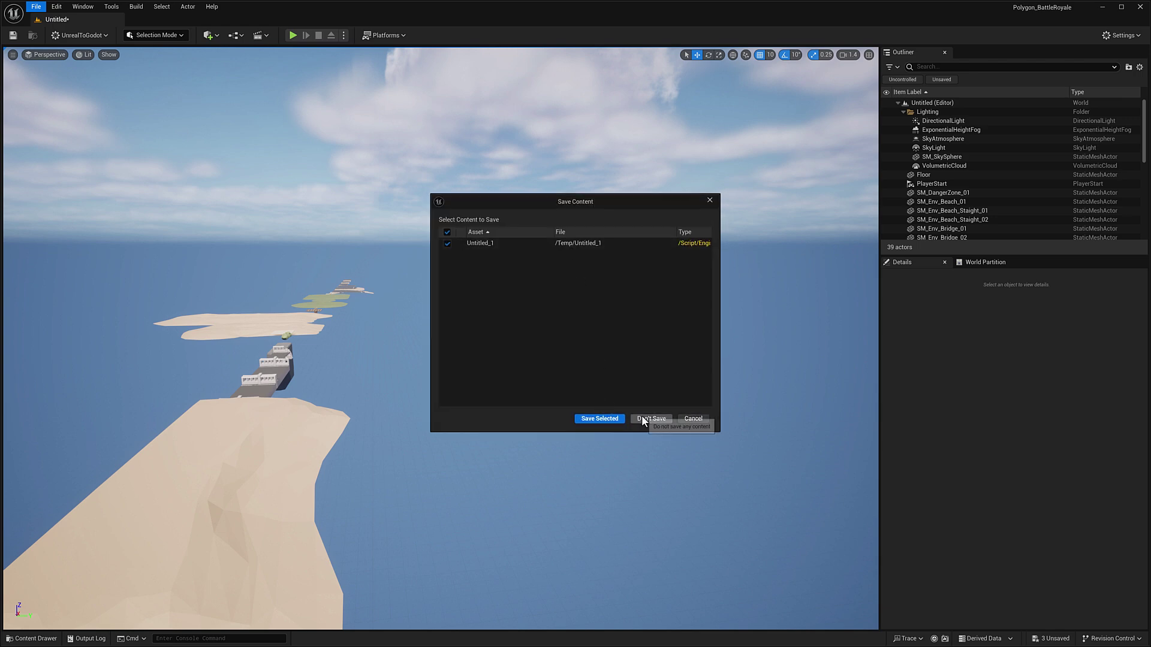
click(642, 419)
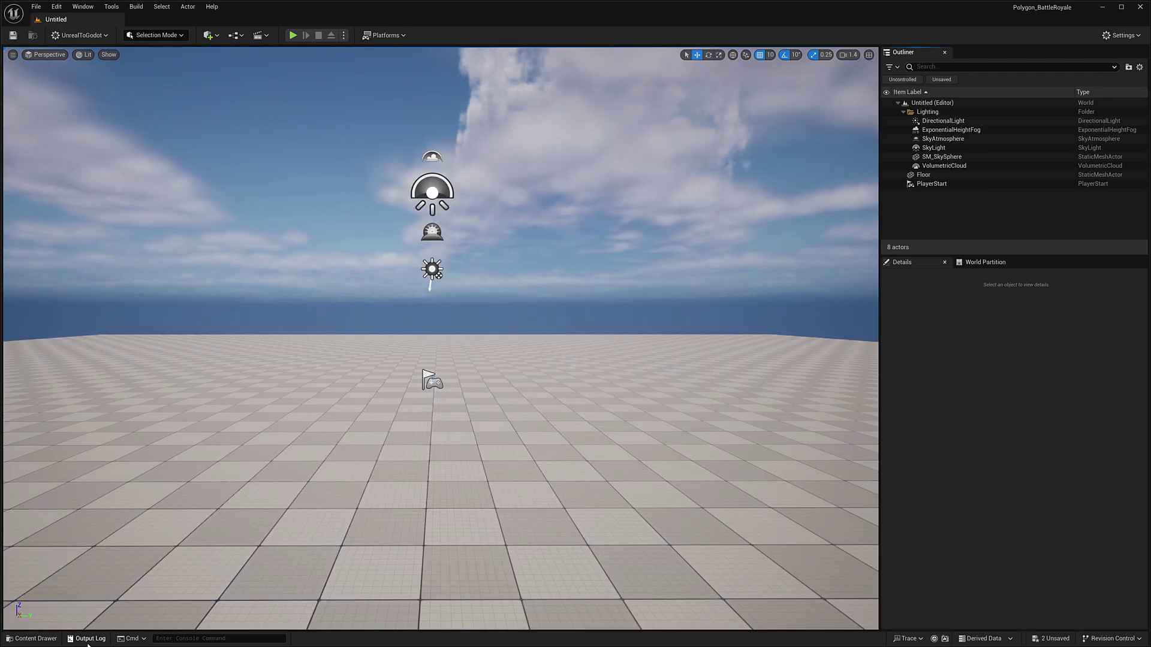
Select the Materials assets from M_PolygonBattleRoyale_PlaneDestroyed_01 through M_PolygonBattleRoyale_Weapons_01 and add them to the level with UnrealToGodot's PlaceCubesWithSelectedMaterials.
click(35, 638)
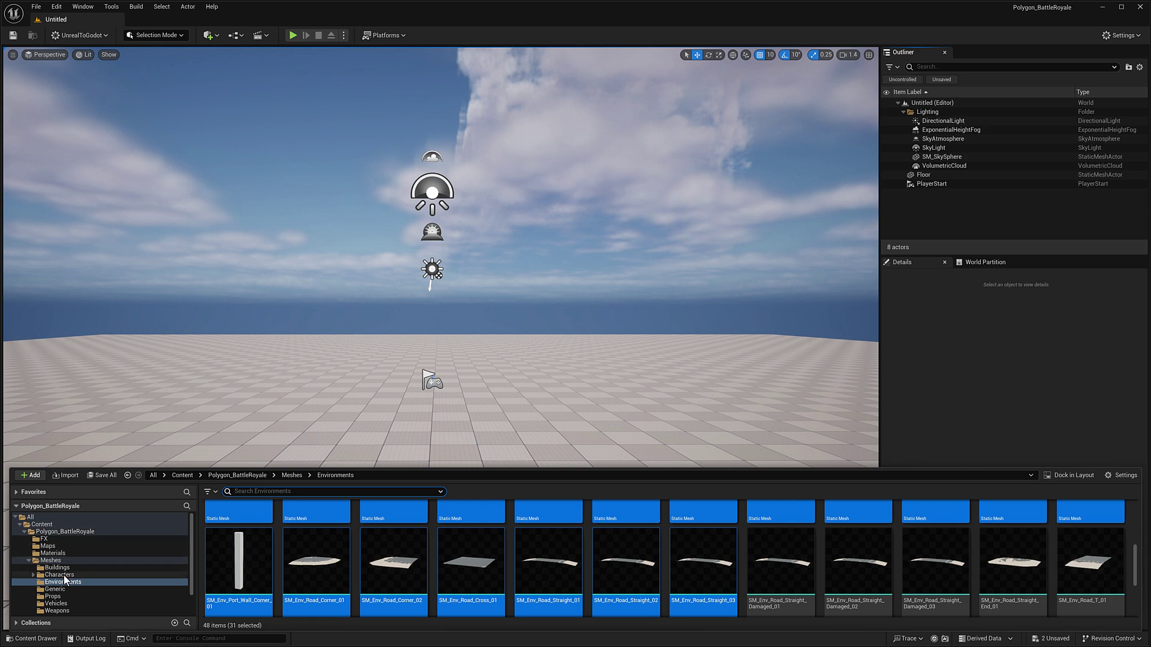
click(53, 553)
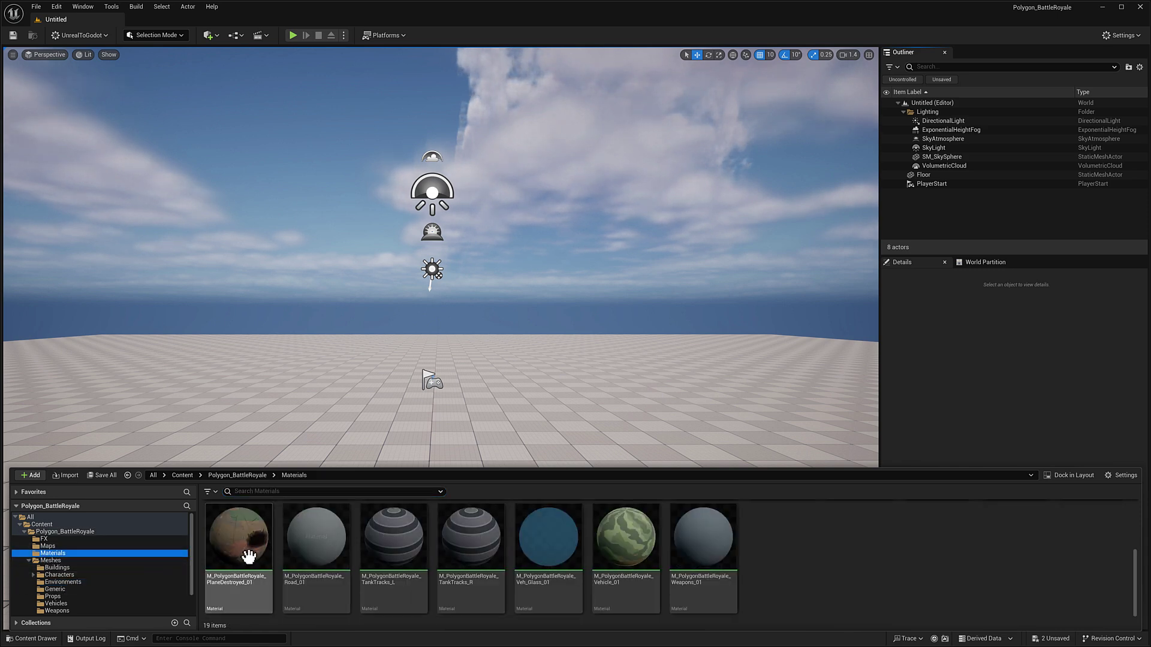
shift+click(700, 552)
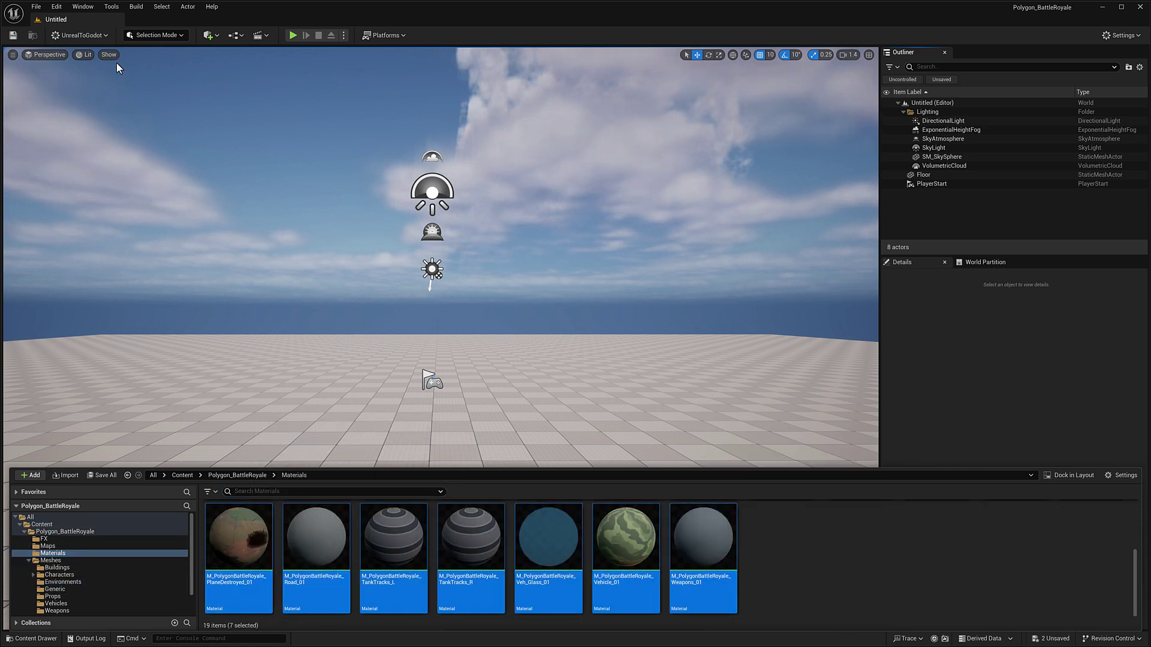
click(102, 36)
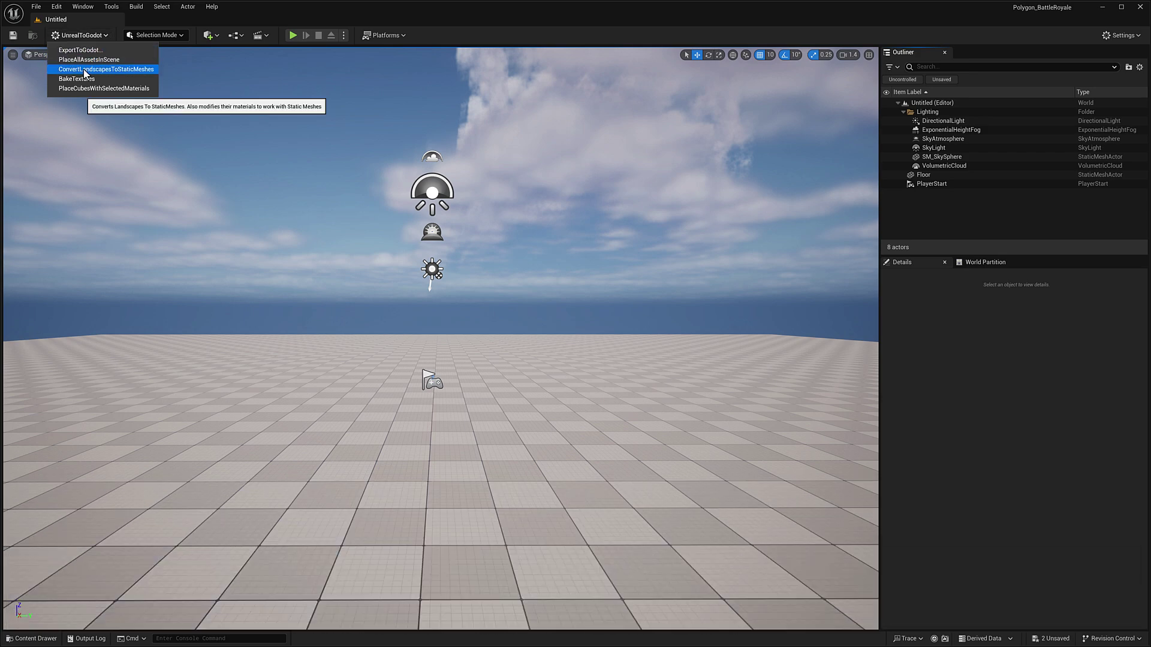
click(77, 89)
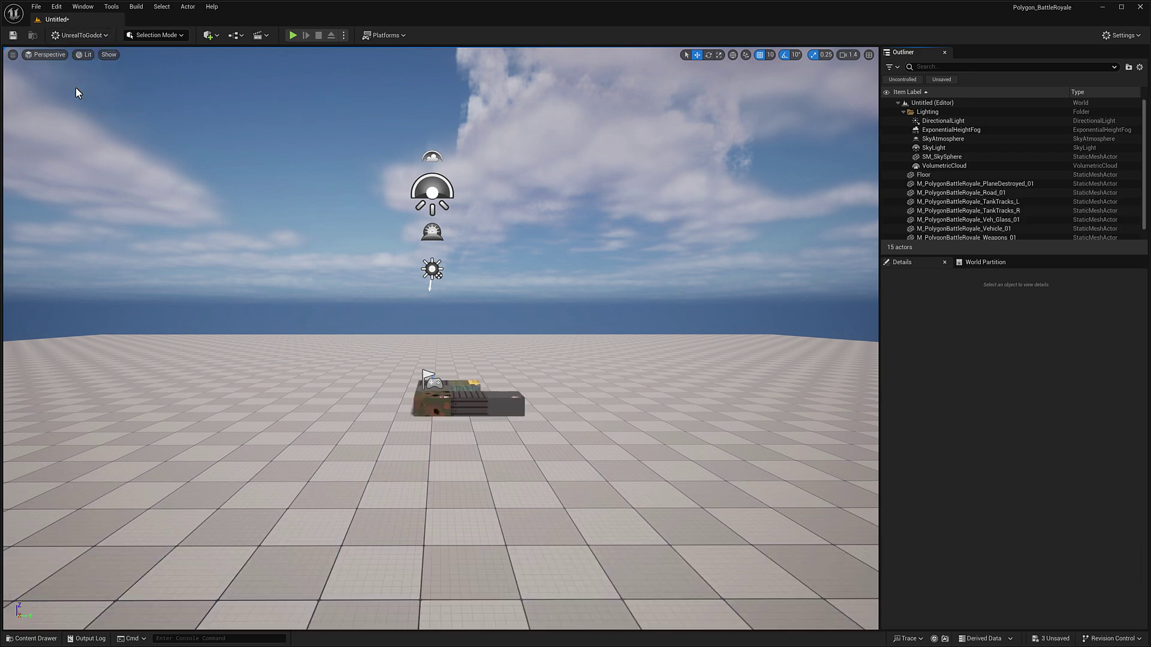
Examine the placed material cubes up close from above.
key(w)
right_drag(440, 339, 414, 425)
key(w)
key(s)
key(w)
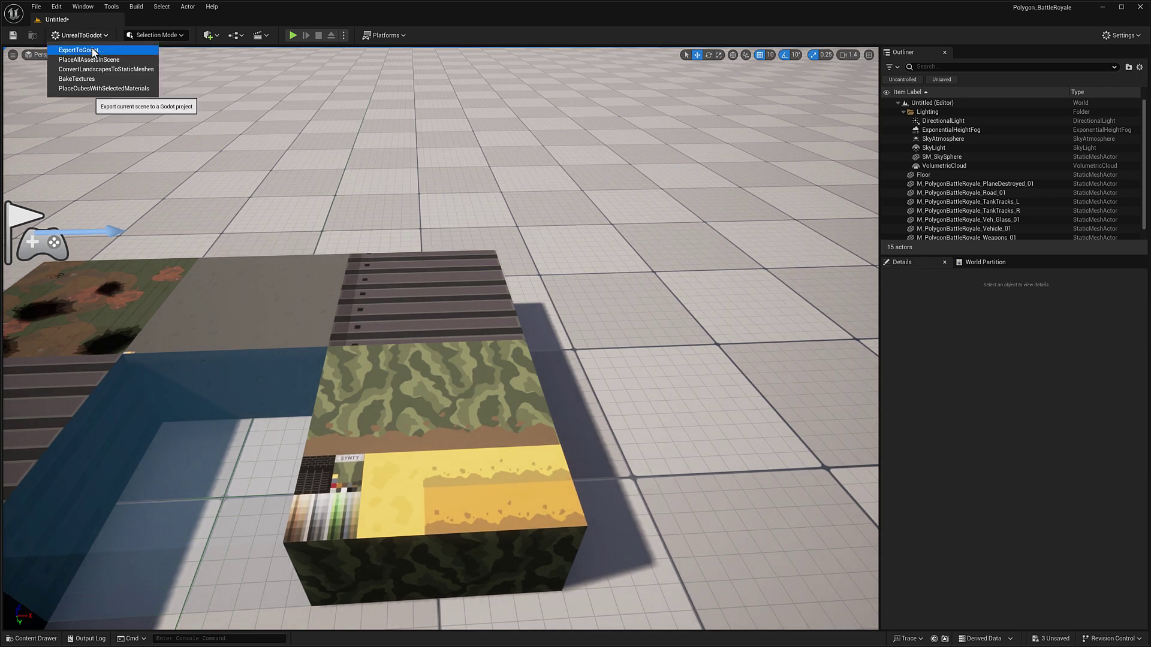
Open UnrealToGodot's ExportToGodot settings, review the available Shaders options, and close them without exporting.
click(94, 51)
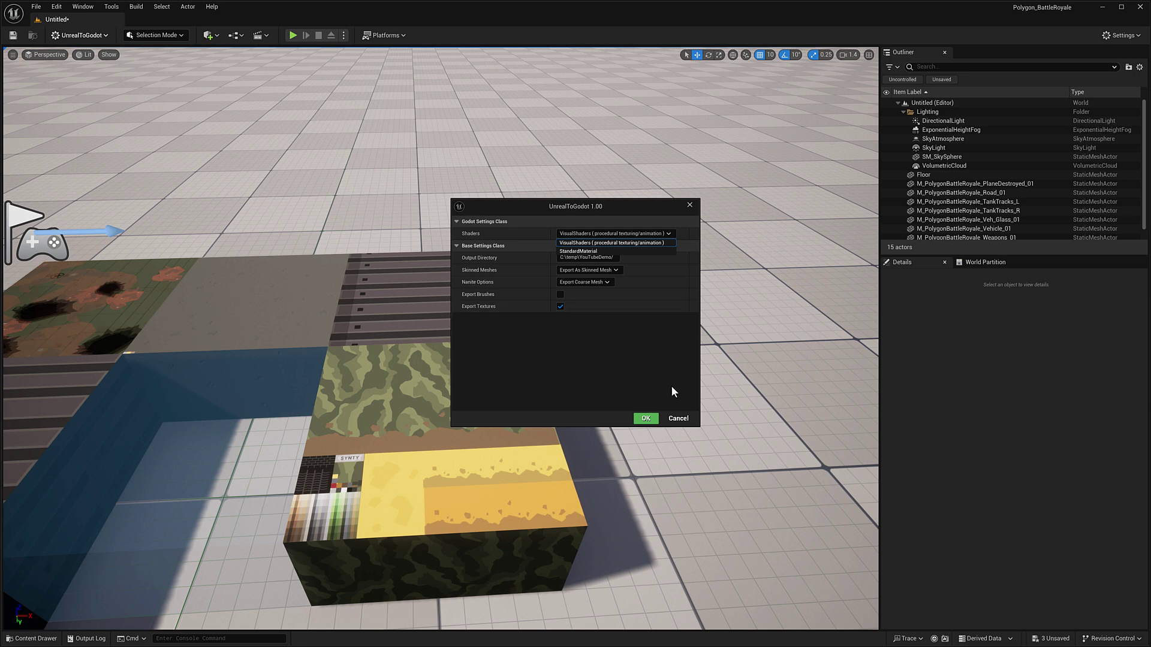
click(682, 419)
click(684, 419)
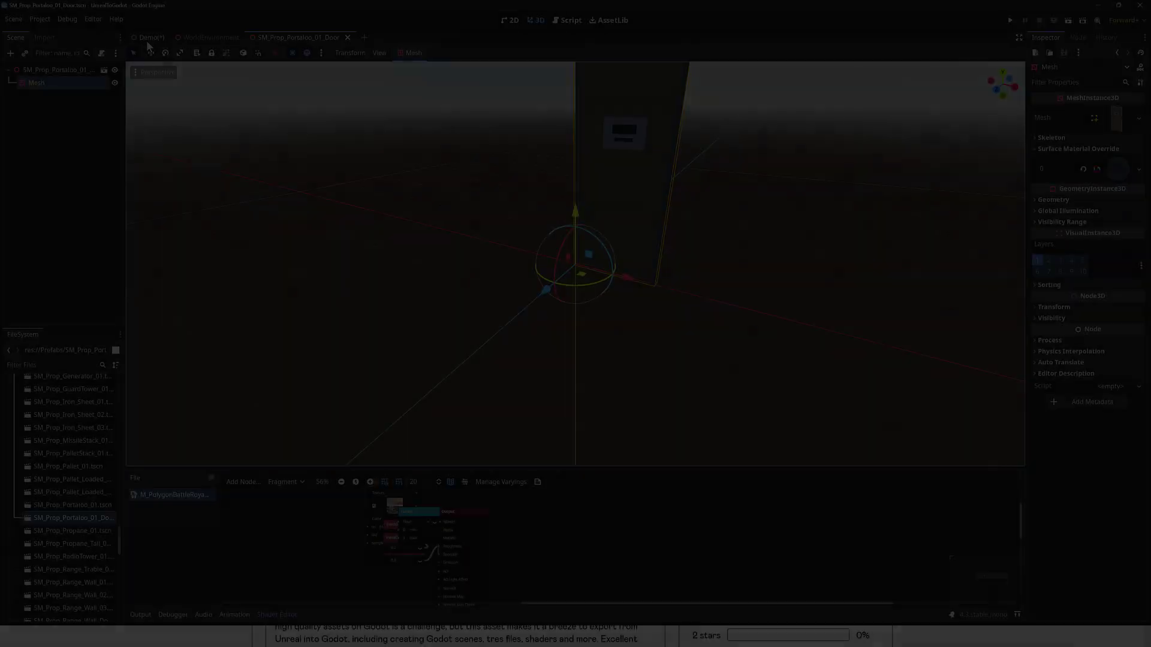
Switch to the Demo scene in Godot and fly through the exported military base to examine it.
click(150, 37)
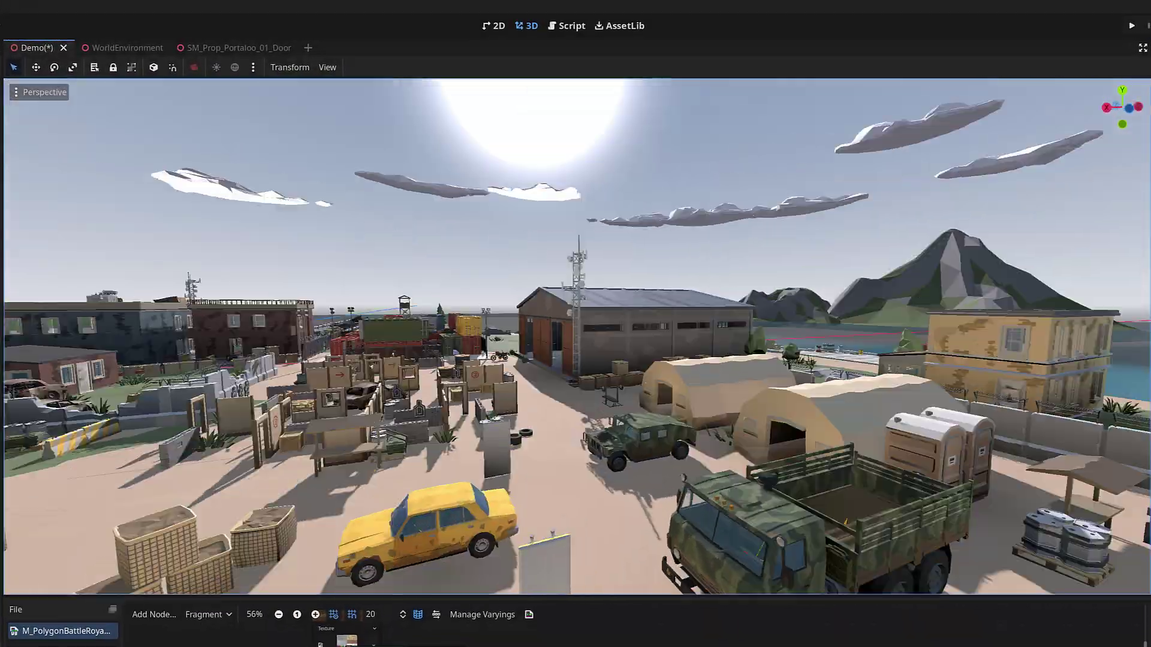
key(w)
mouse_move(575, 336)
right_down()
mouse_move(514, 335)
mouse_move(761, 336)
mouse_move(725, 335)
mouse_move(710, 320)
mouse_move(531, 336)
mouse_move(557, 336)
right_up()
right_drag(695, 306, 695, 306)
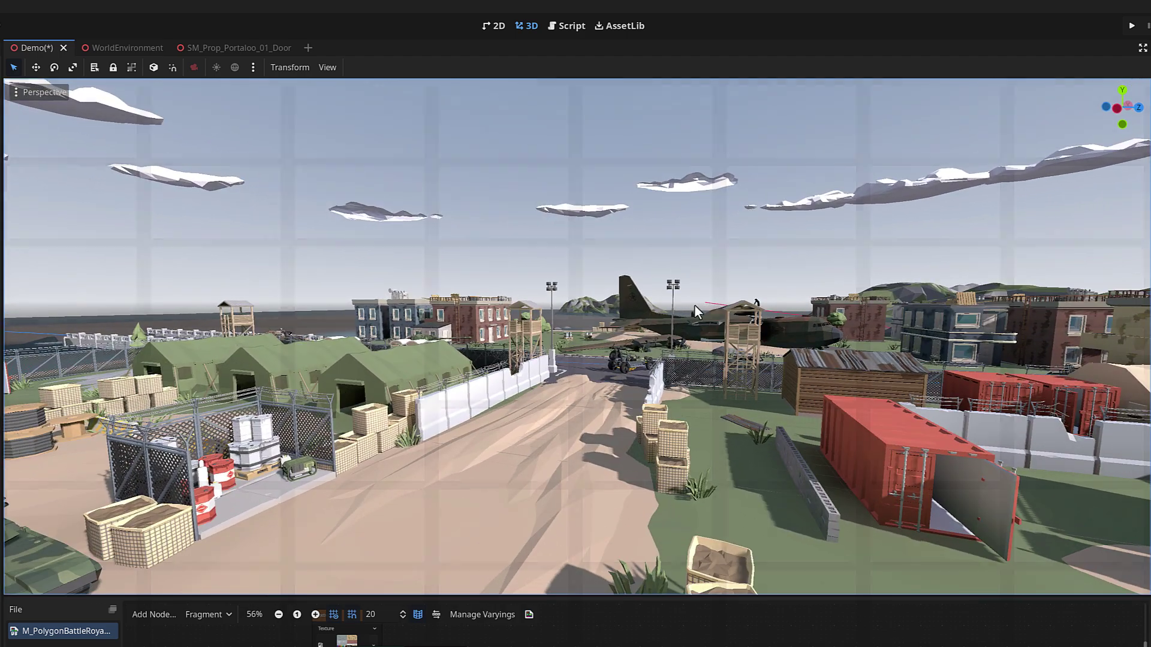